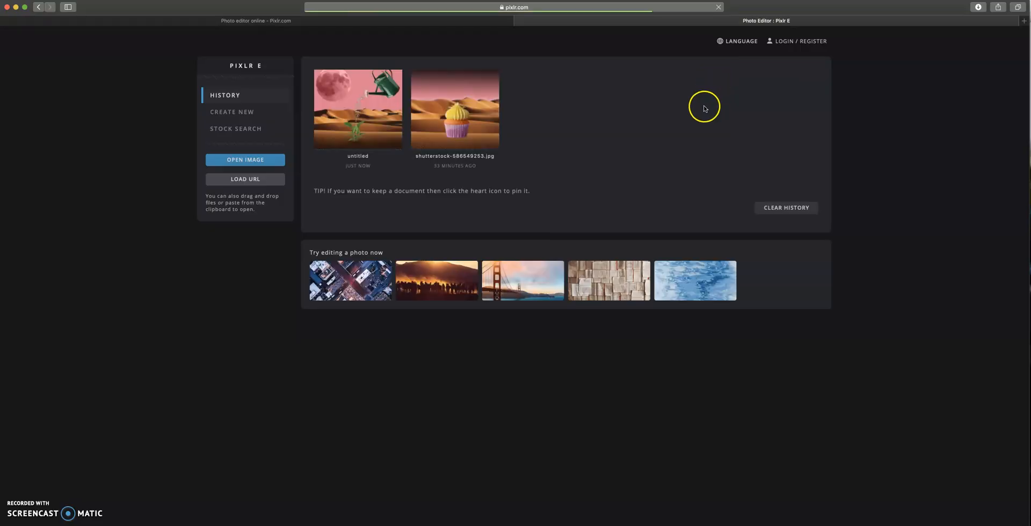
# - Remove both recent documents from the history list
pyautogui.click(492, 79)
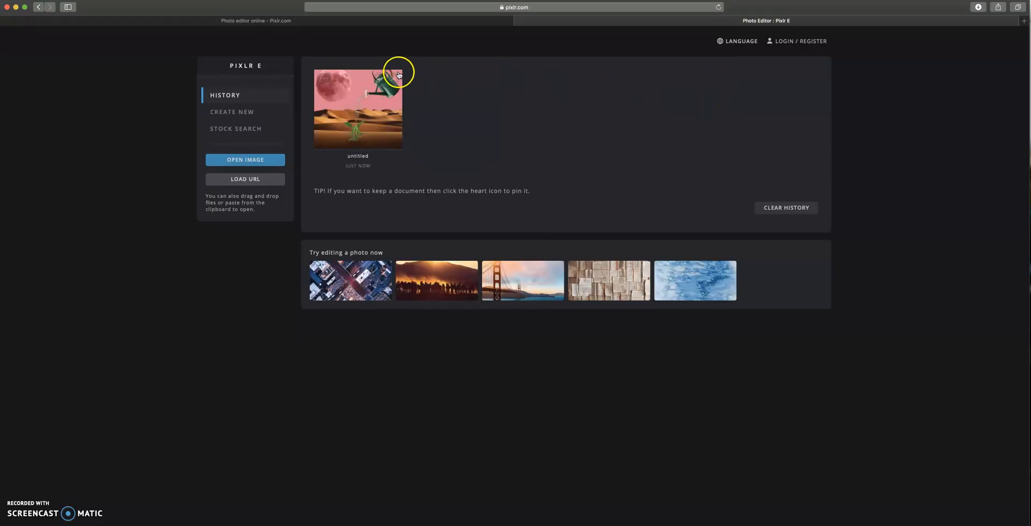
pyautogui.click(394, 79)
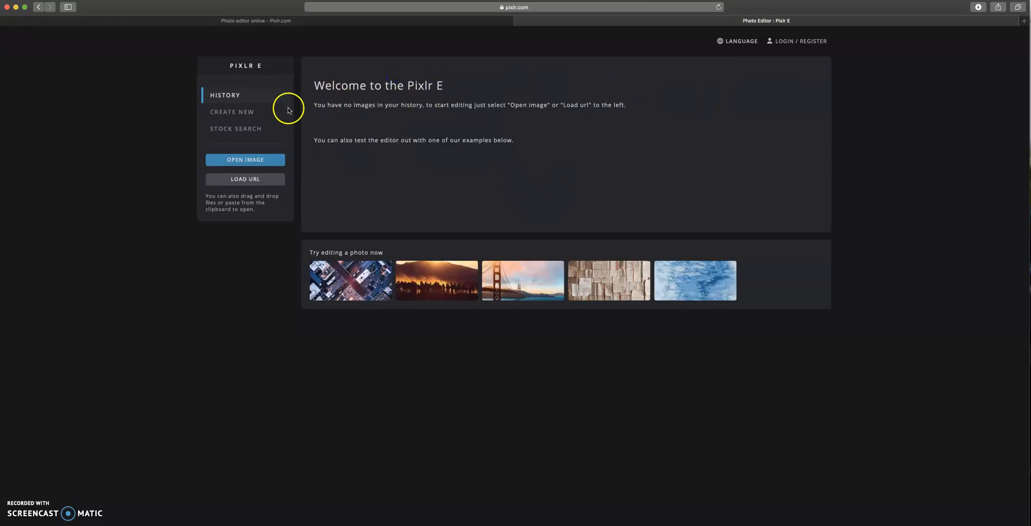
# - Create a new 1080 × 1080 Instagram-size canvas named surreal
pyautogui.click(246, 112)
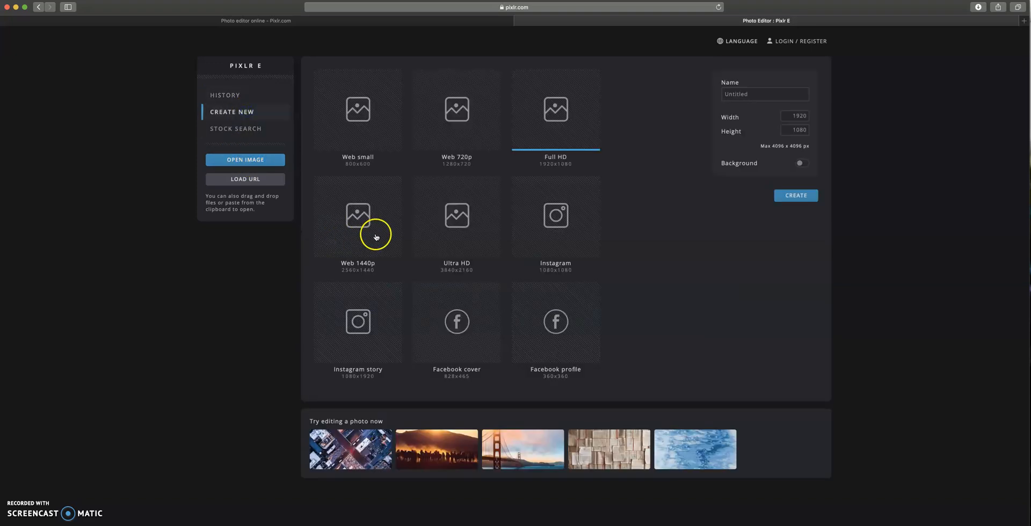
pyautogui.click(539, 228)
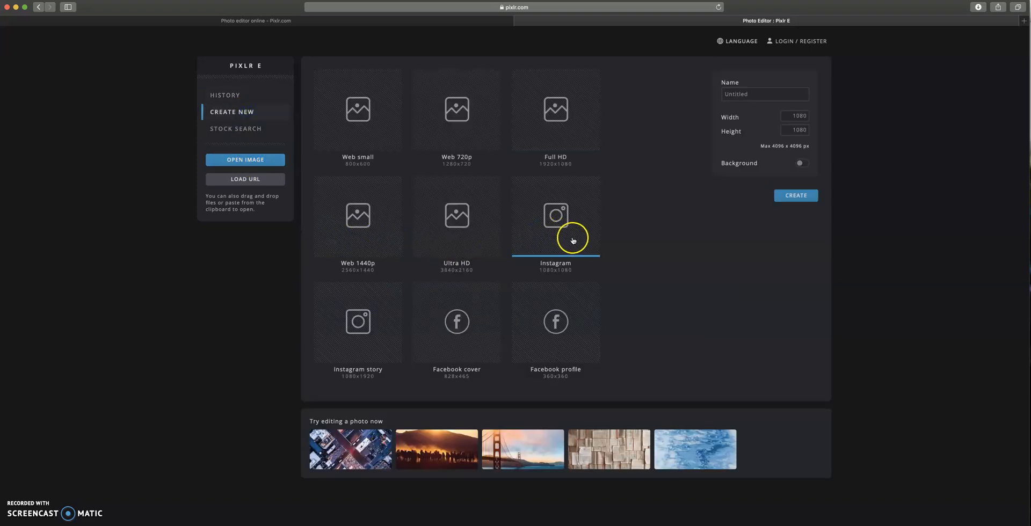
pyautogui.click(732, 93)
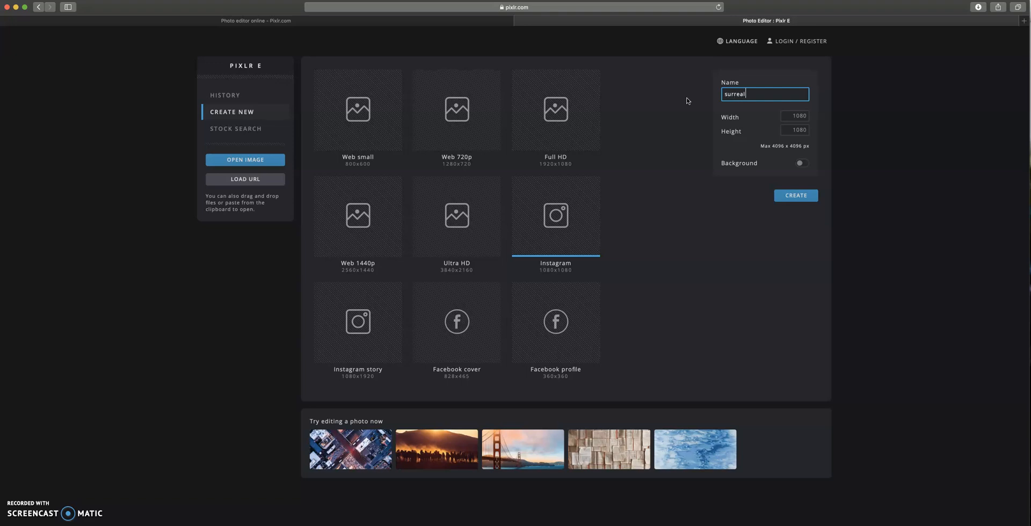
pyautogui.click(796, 196)
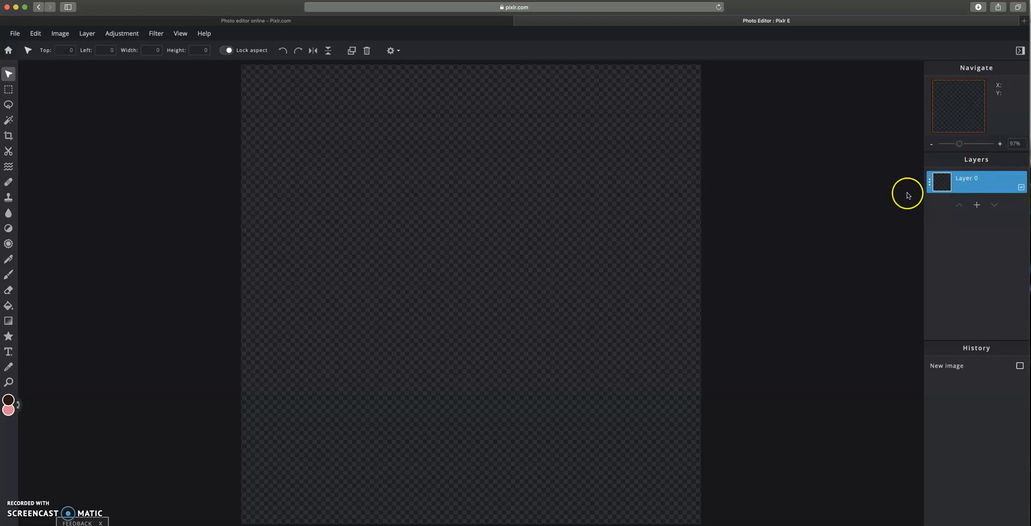
# - Add the desert photo shutterstock-586549253.jpg as a new image layer
pyautogui.click(976, 207)
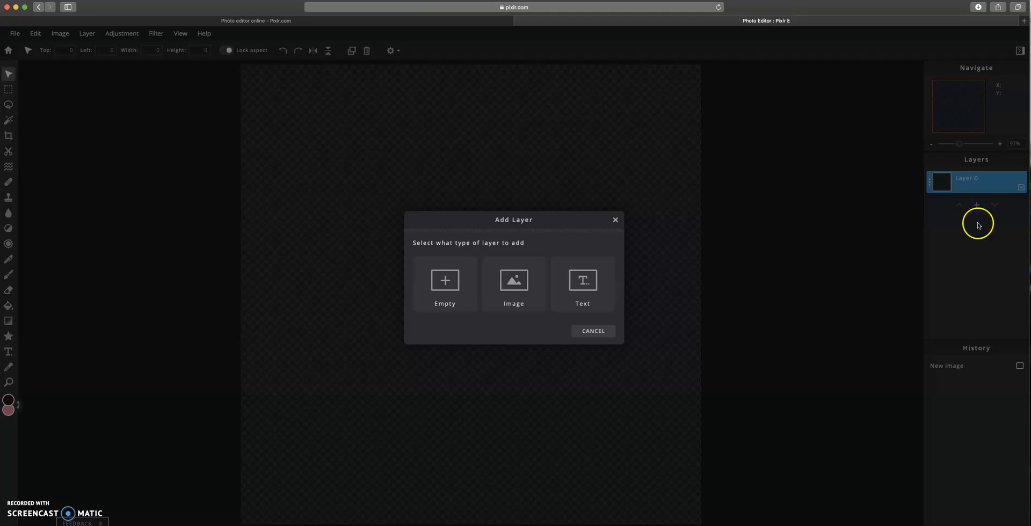
pyautogui.click(529, 281)
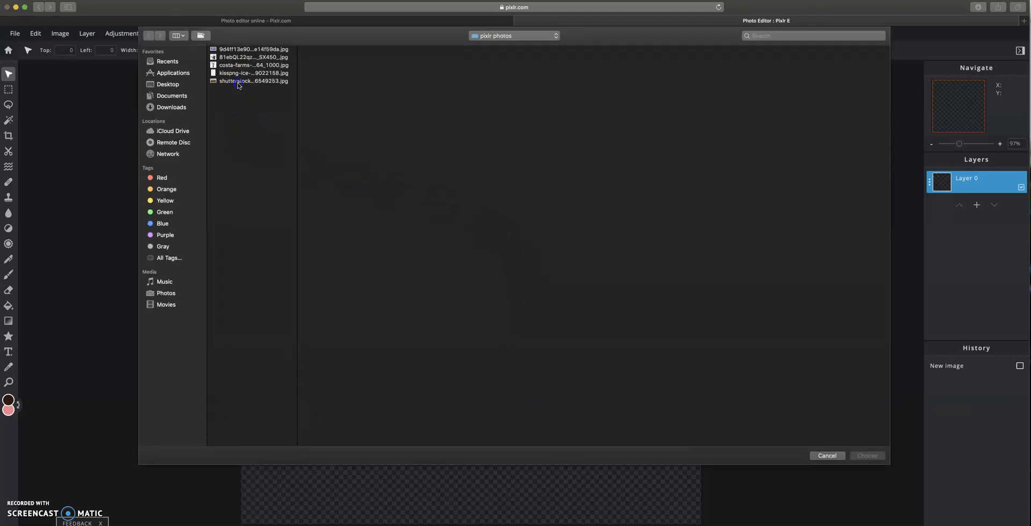
pyautogui.click(238, 81)
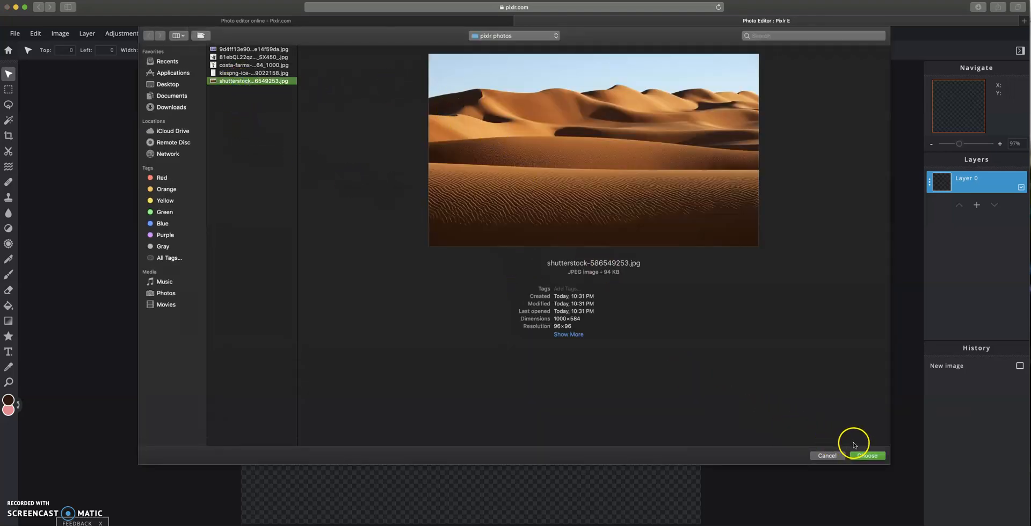
pyautogui.click(869, 457)
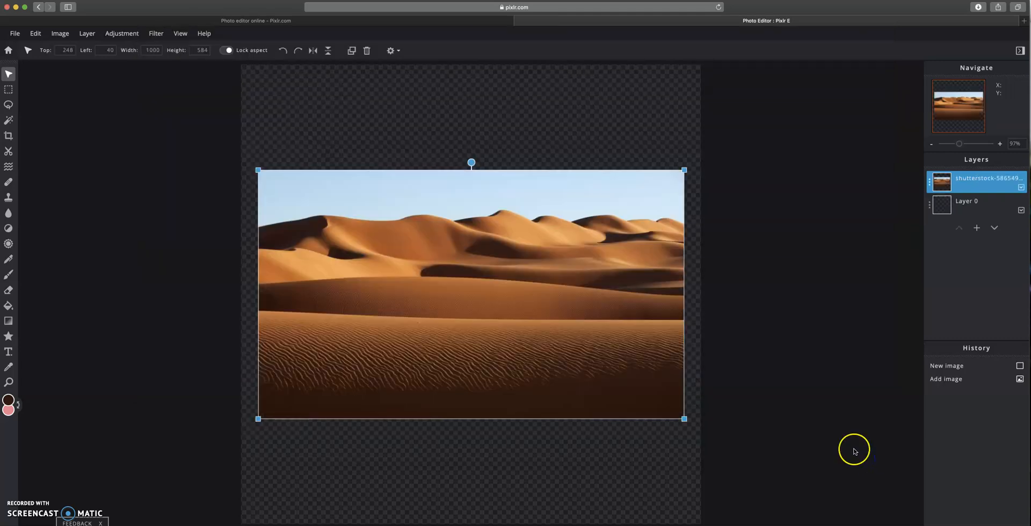
# - Move the desert image to the canvas bottom and enlarge it to span the width, about 1083 × 632 px
pyautogui.moveTo(572, 325); pyautogui.dragTo(548, 422)
pyautogui.click(655, 304)
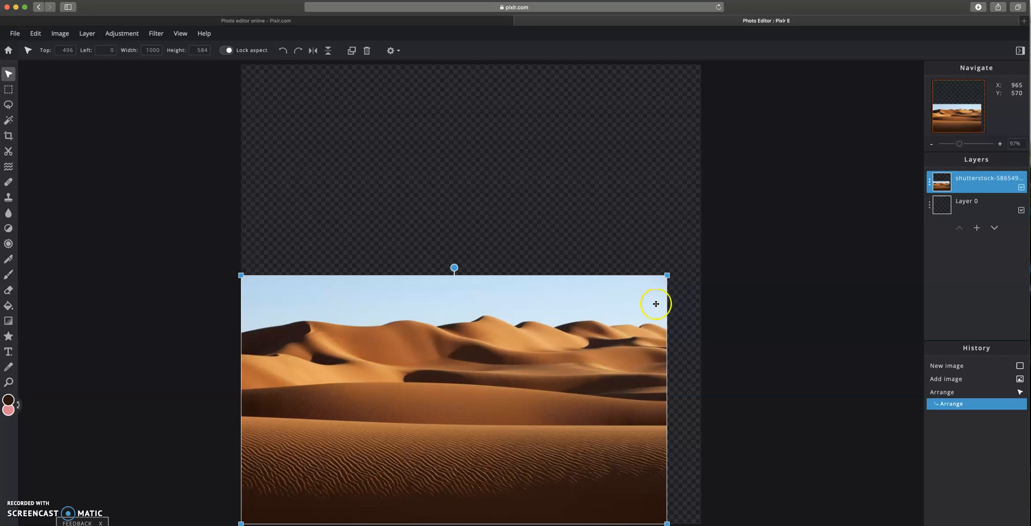
pyautogui.moveTo(668, 275); pyautogui.dragTo(702, 248)
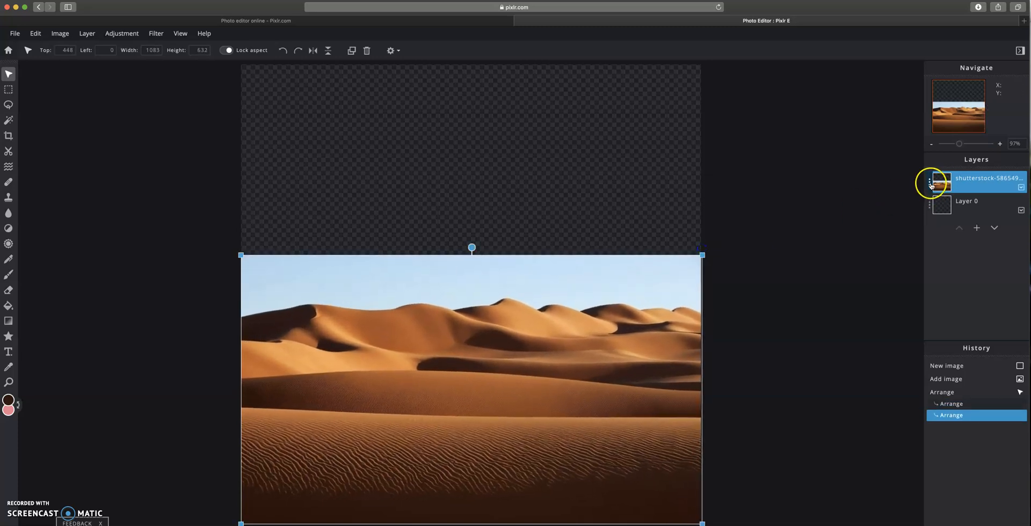
# - Rename the desert image layer as desert
pyautogui.click(930, 181)
pyautogui.click(885, 188)
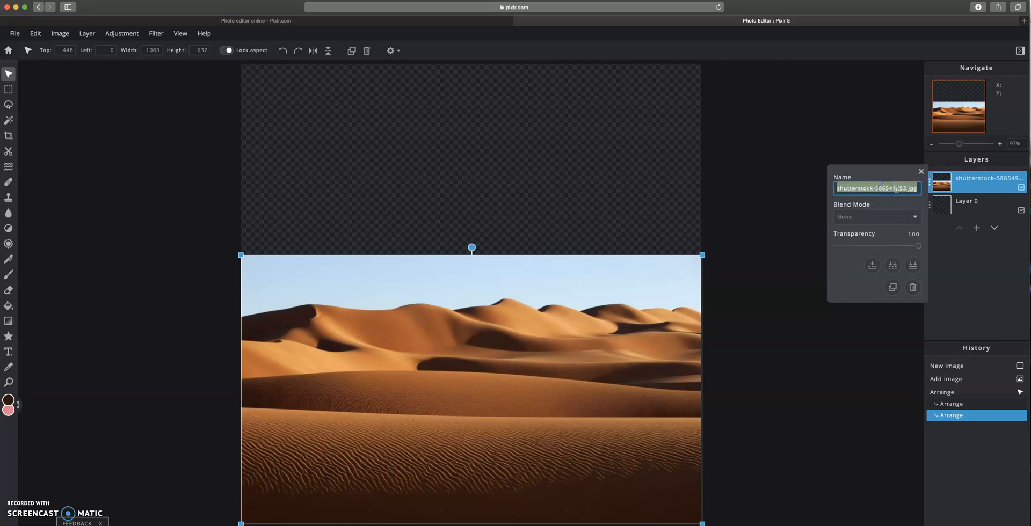
pyautogui.write('dessert')
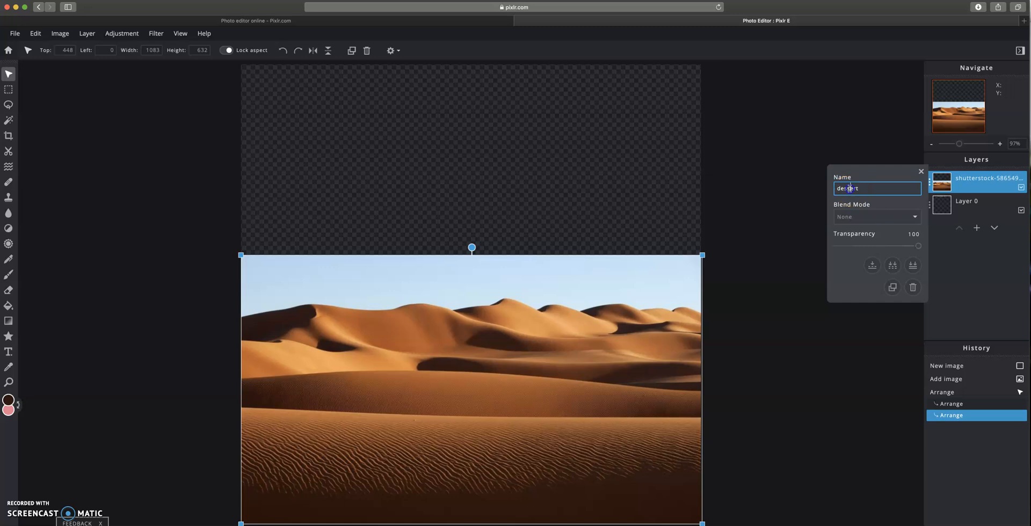
pyautogui.press('BackSpace')
pyautogui.press('Return')
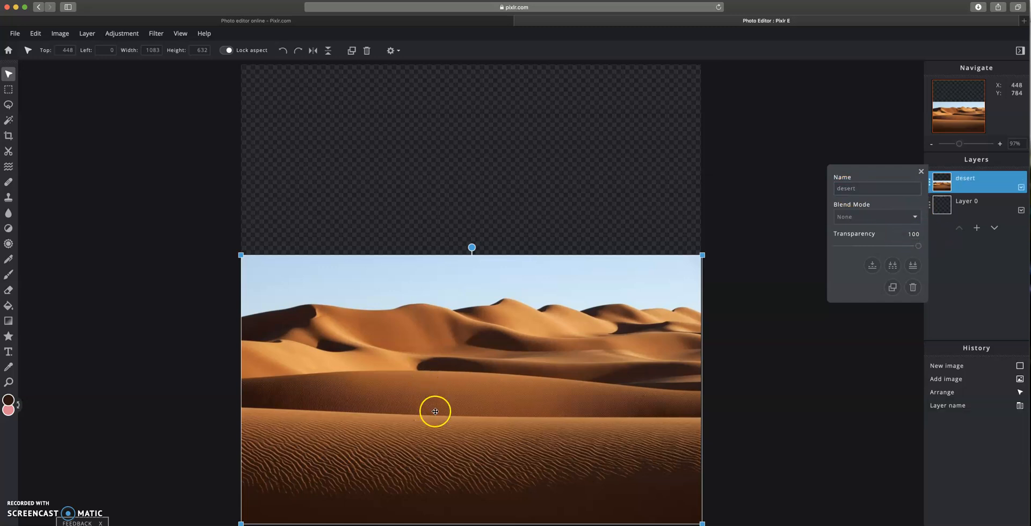
# - Cut out the sky from the desert layer with the cutout magic wand at tolerance 100
pyautogui.click(8, 150)
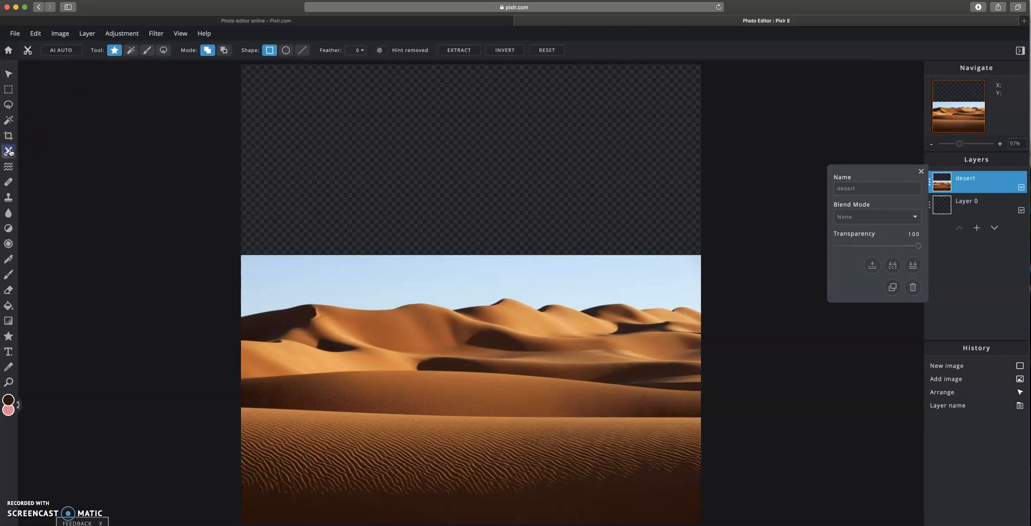
pyautogui.click(132, 51)
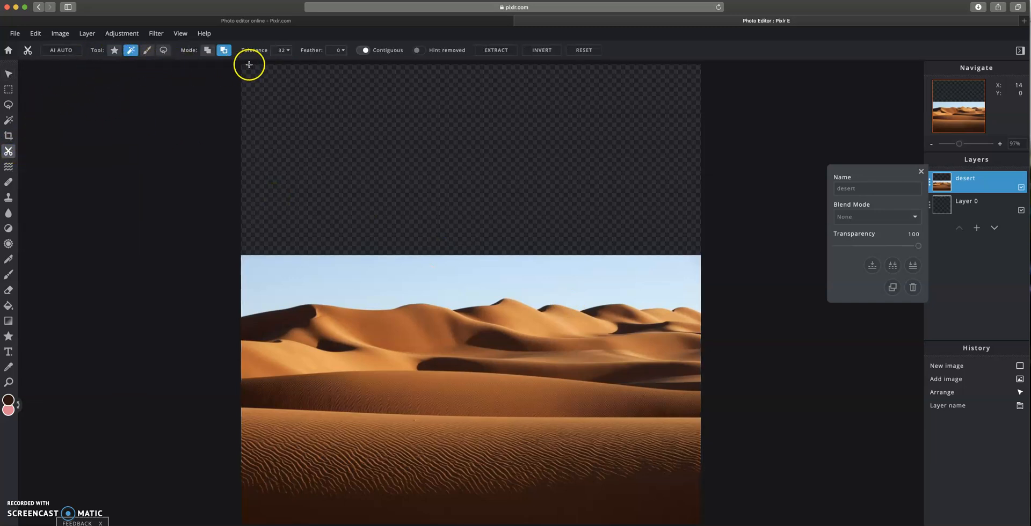
pyautogui.click(287, 53)
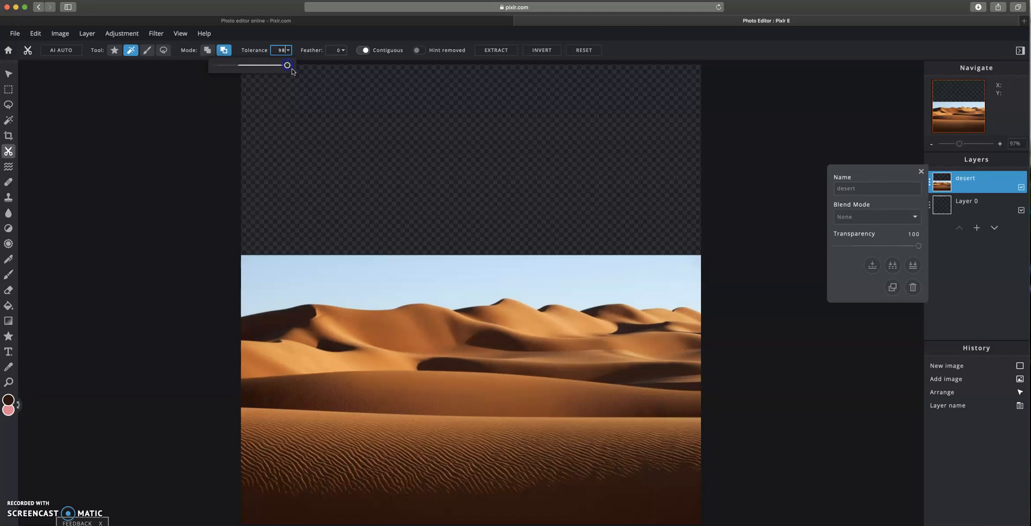
pyautogui.click(379, 276)
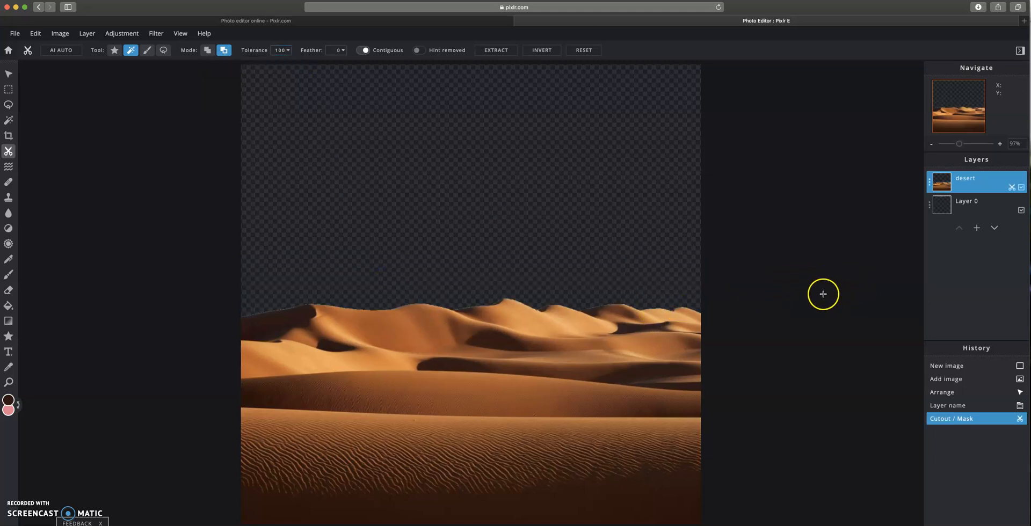
# - Rename the lower empty layer as background
pyautogui.click(966, 206)
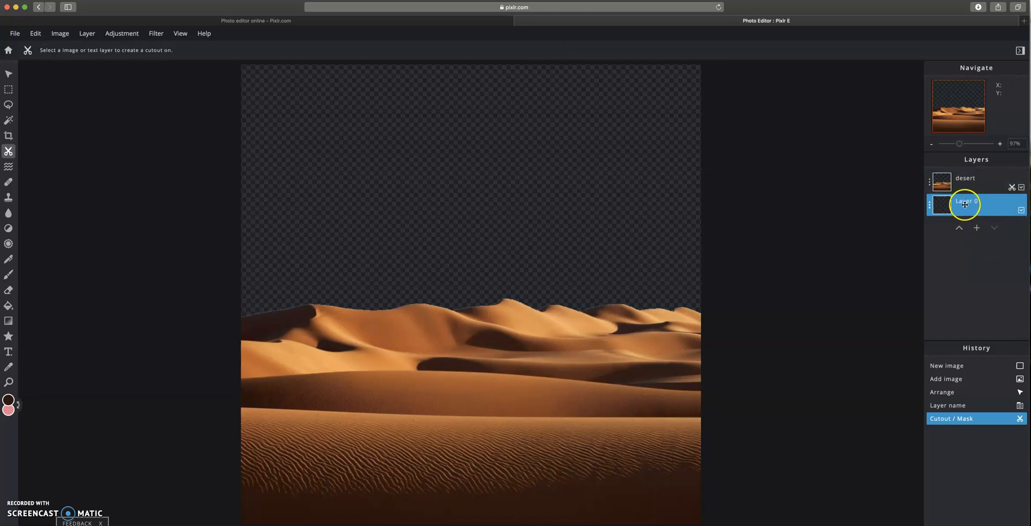
pyautogui.click(930, 205)
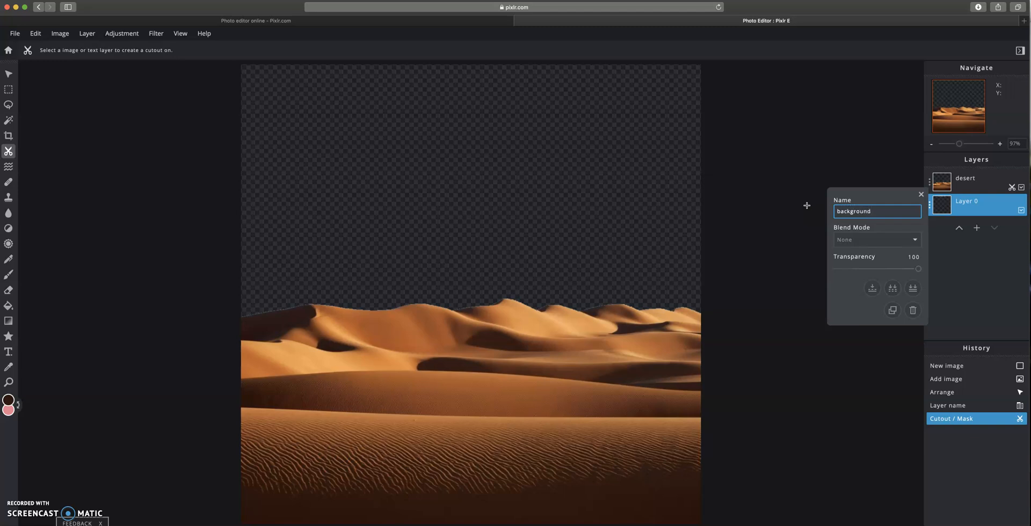
pyautogui.click(869, 348)
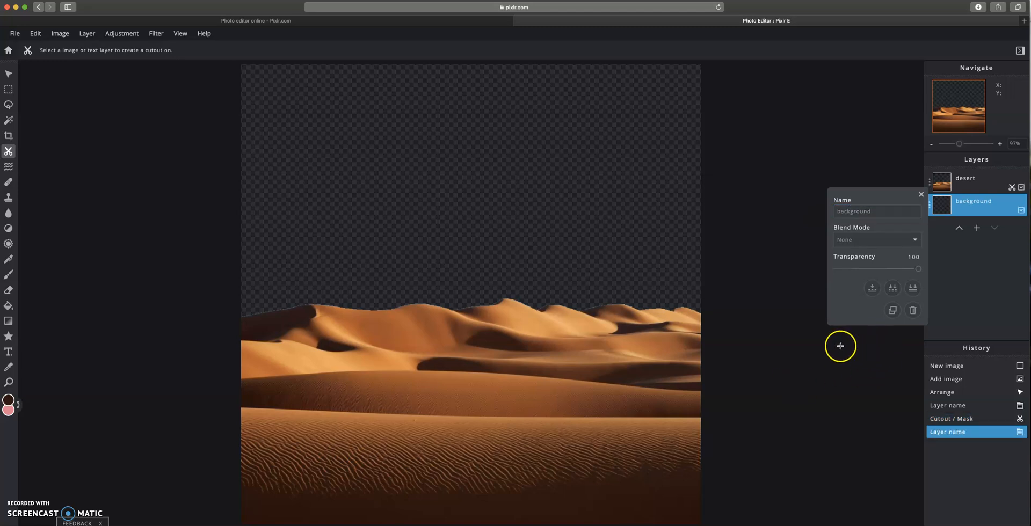
# - Fill the background layer with the pink colour R 235, G 125, B 145 using the paint bucket
pyautogui.click(11, 401)
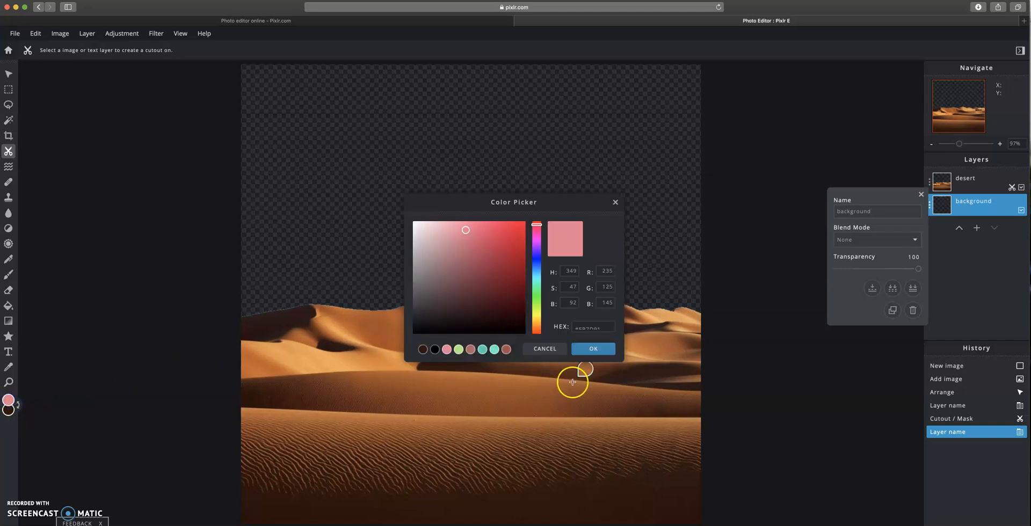
pyautogui.click(593, 349)
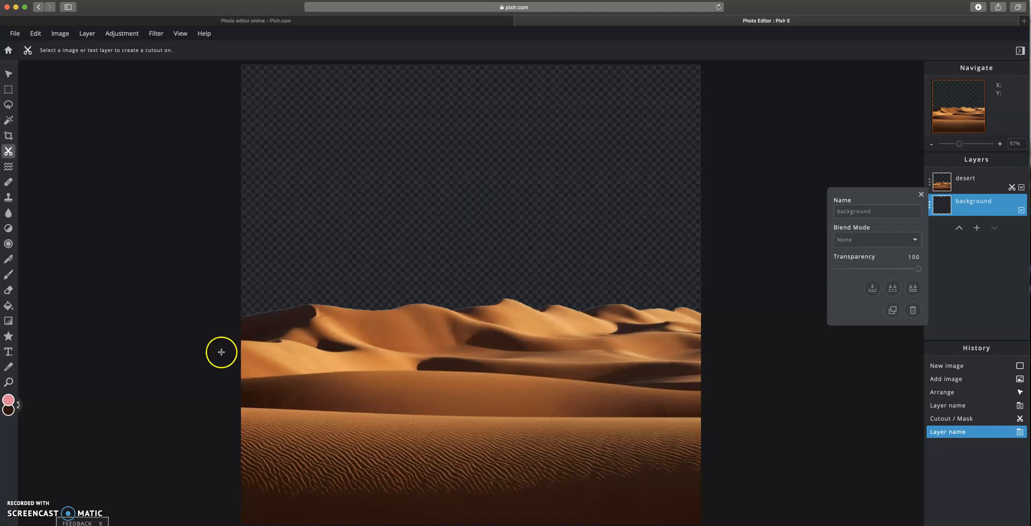
pyautogui.click(8, 305)
pyautogui.click(415, 178)
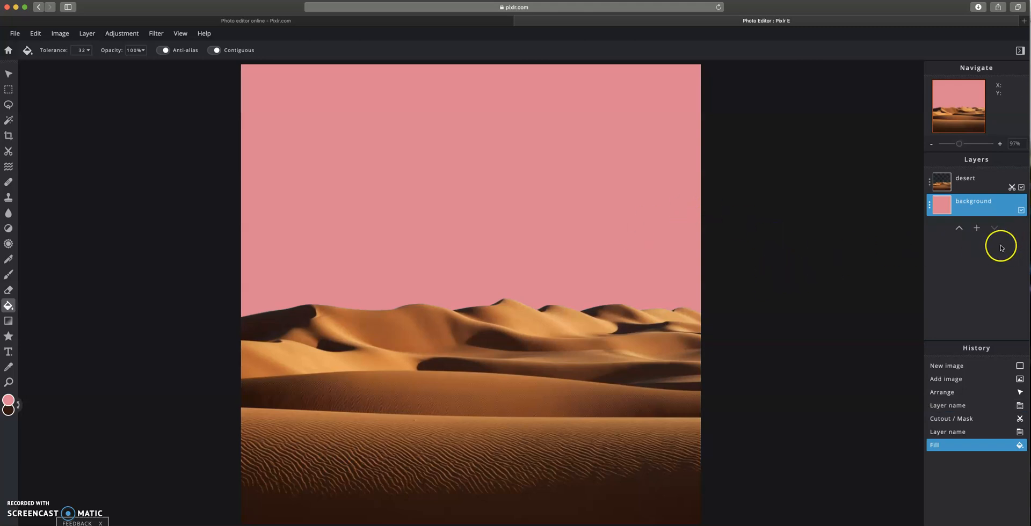
# - Add the potted plant photo costa-farms-house-plants-10white-64_1000.jpg as a new image layer
pyautogui.click(977, 227)
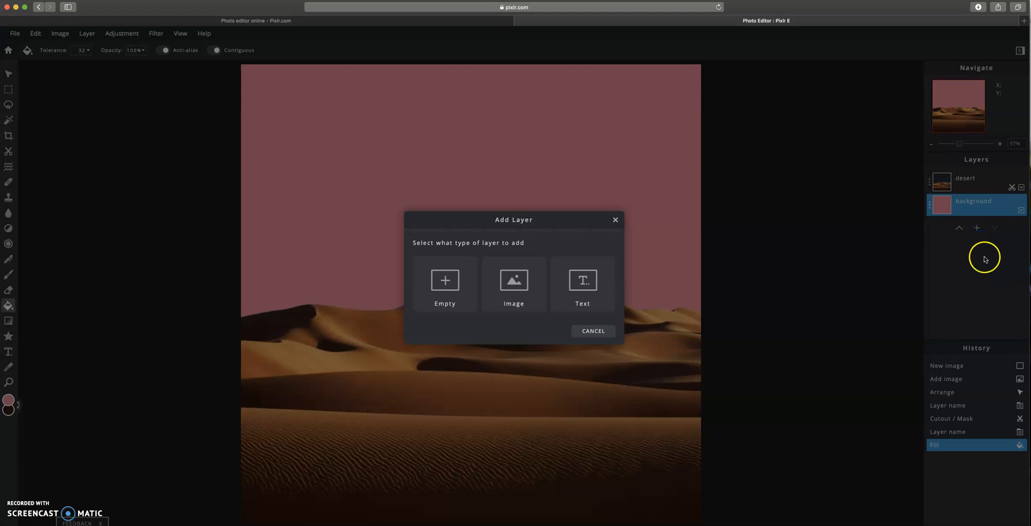
pyautogui.click(491, 293)
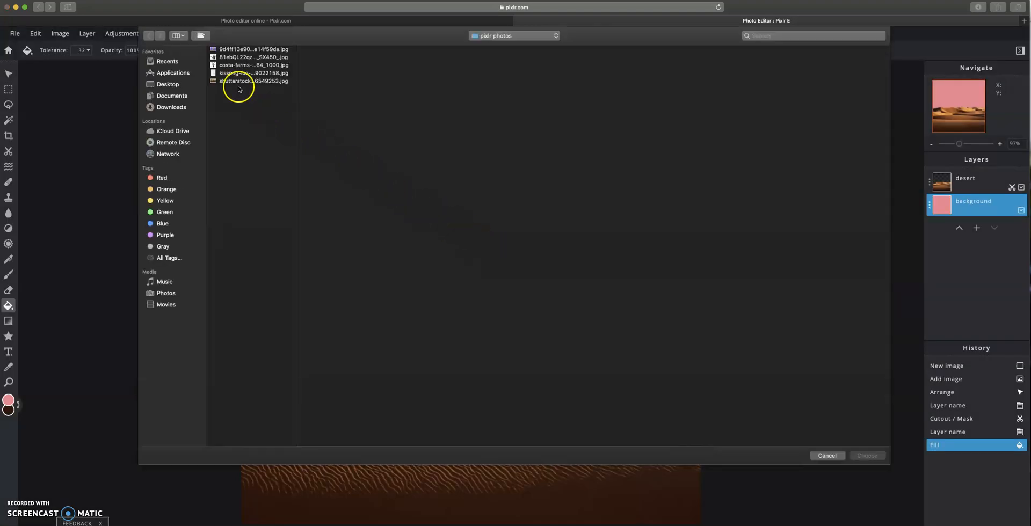
pyautogui.click(237, 65)
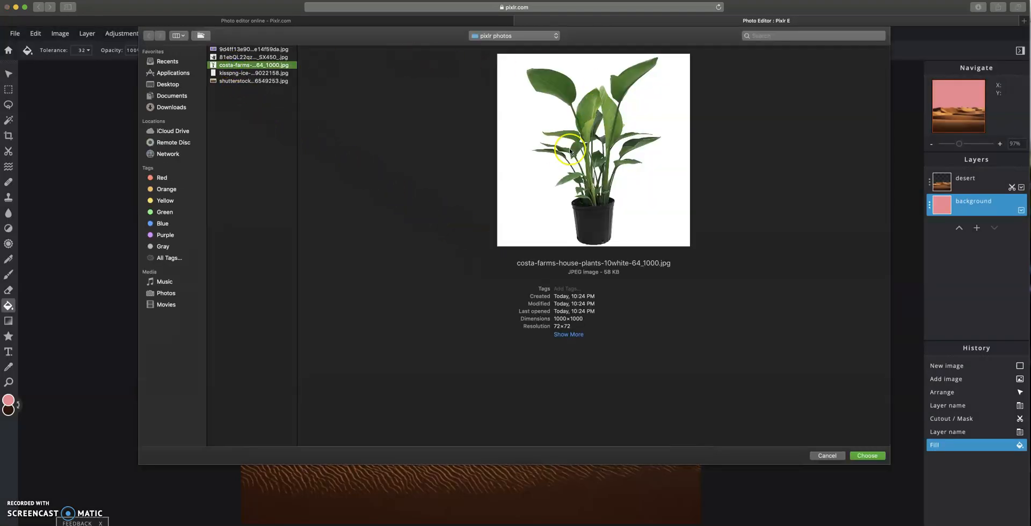
pyautogui.click(869, 456)
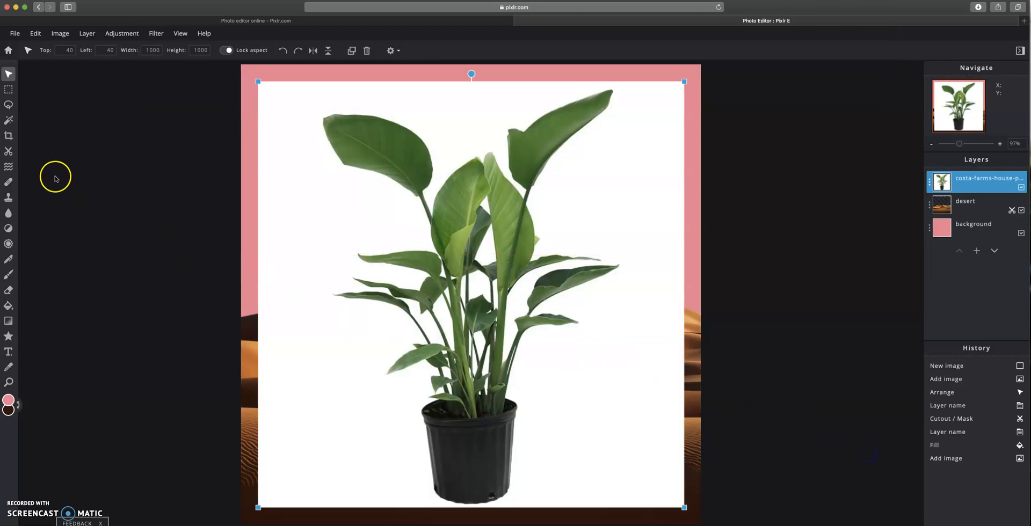
# - Rename the plant image layer as plant
pyautogui.click(930, 182)
pyautogui.tripleClick(891, 191)
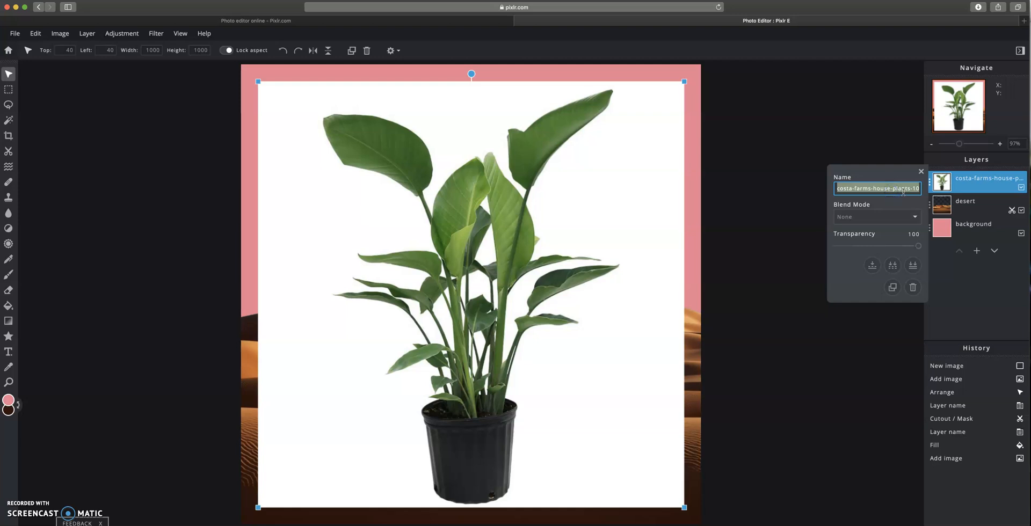
pyautogui.write('plant')
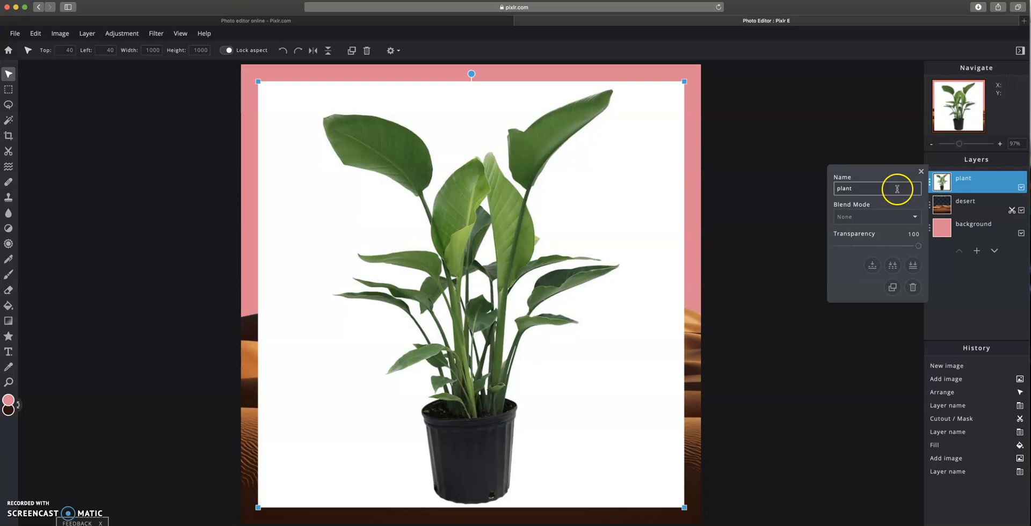
pyautogui.click(921, 172)
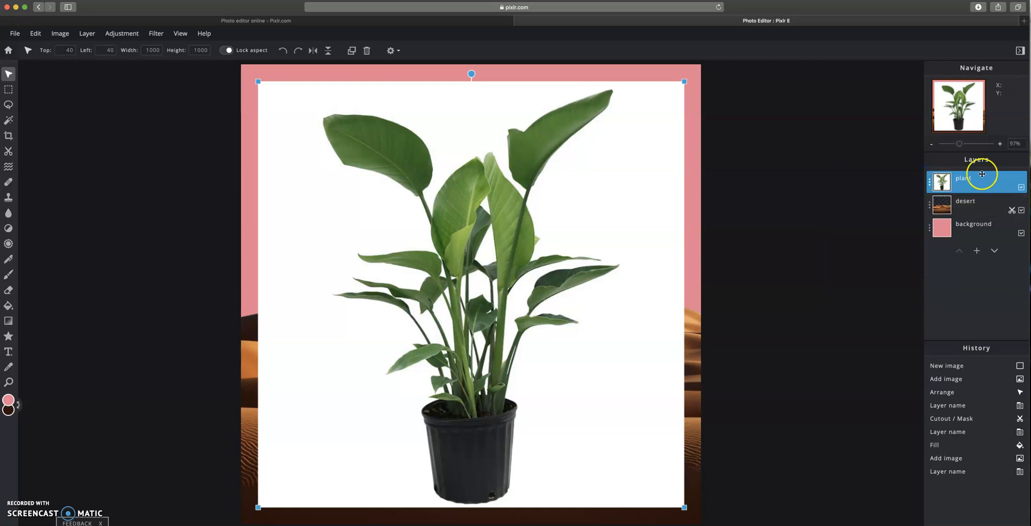
# - Remove the white background from the plant layer with Magic Cutout at tolerance 100
pyautogui.click(8, 151)
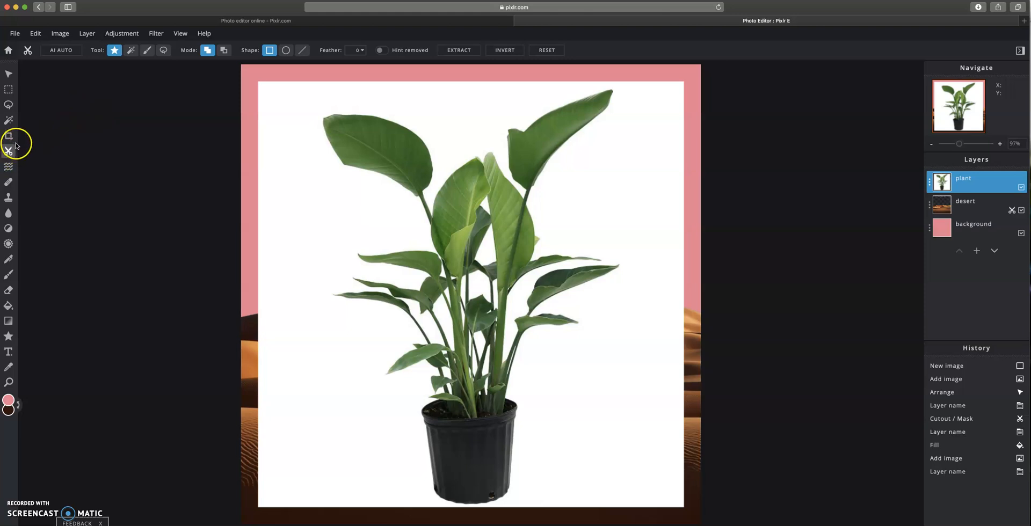
pyautogui.click(133, 56)
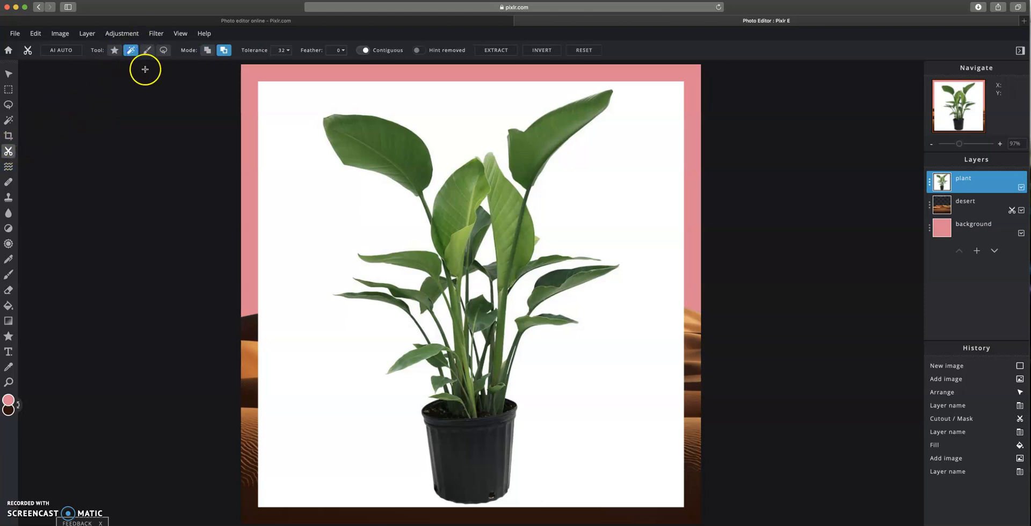
pyautogui.click(286, 50)
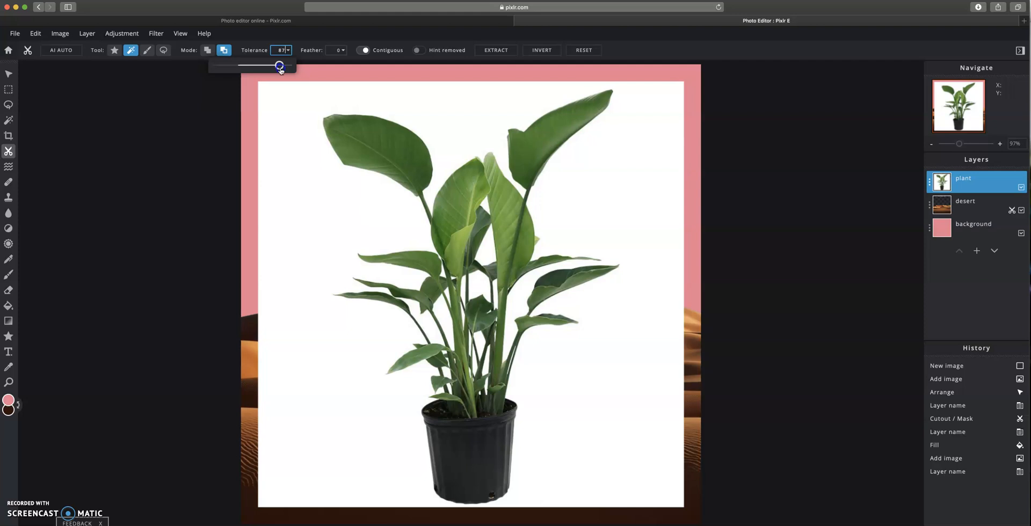
pyautogui.click(319, 223)
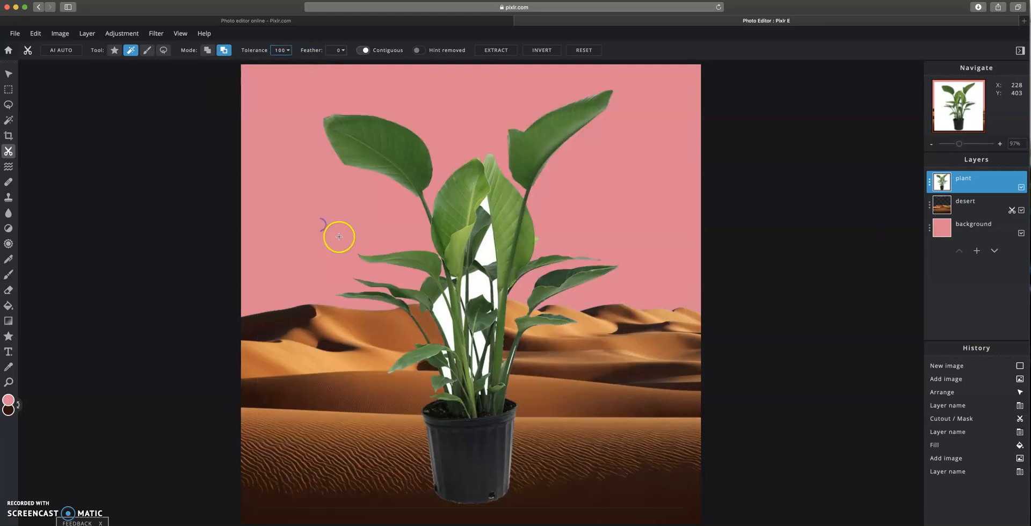
# - Remove the remaining white patches between the plant's leaves and stems with Magic Cutout
pyautogui.click(444, 309)
pyautogui.click(448, 296)
pyautogui.click(472, 288)
pyautogui.click(486, 247)
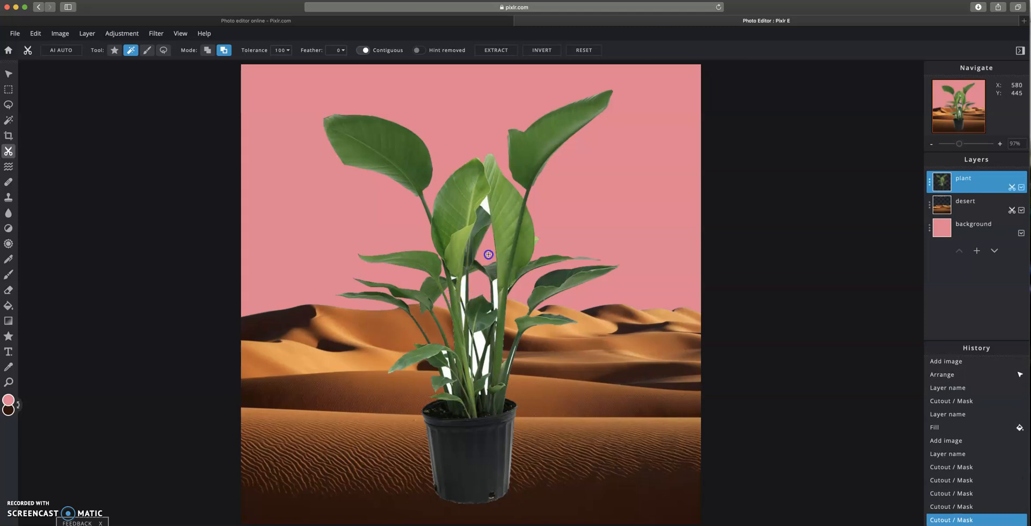
pyautogui.click(462, 290)
pyautogui.click(500, 277)
pyautogui.click(495, 294)
pyautogui.click(479, 342)
pyautogui.click(476, 365)
pyautogui.click(466, 332)
pyautogui.click(485, 339)
pyautogui.click(486, 369)
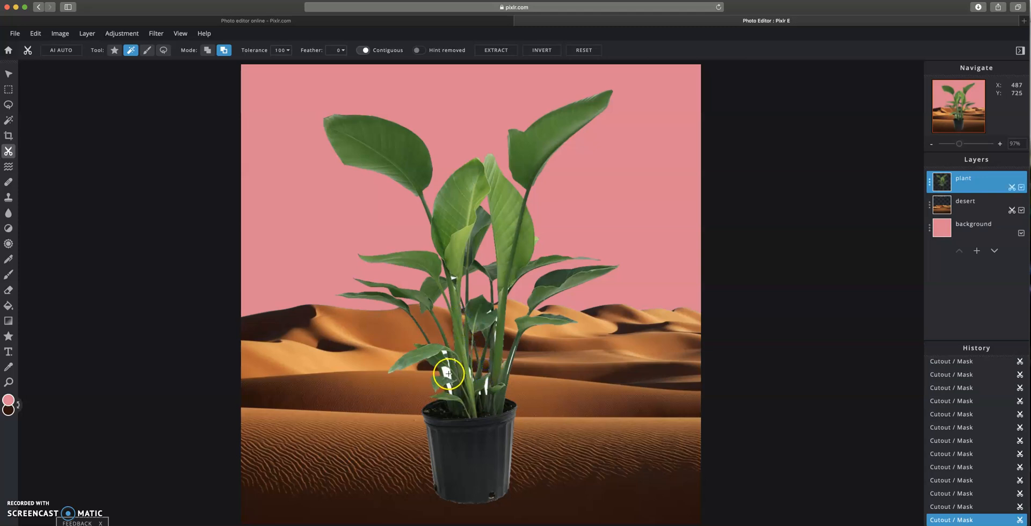
pyautogui.click(449, 363)
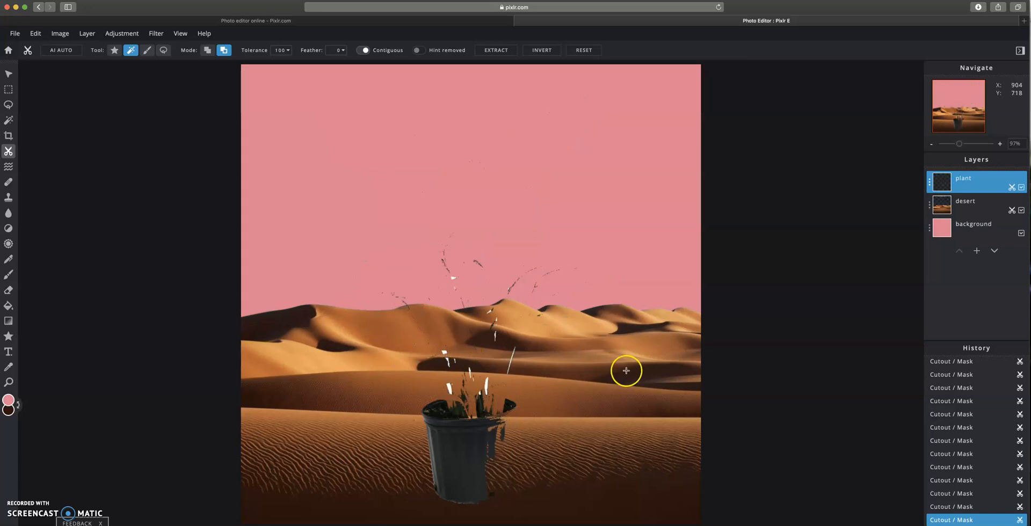
pyautogui.click(950, 506)
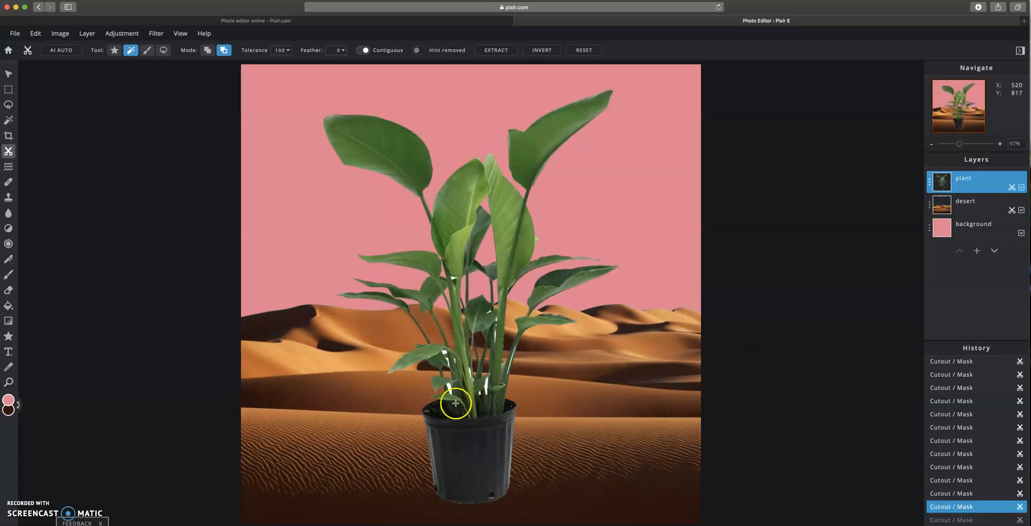
pyautogui.click(449, 386)
# - Remove the leftover white slivers along the plant's central stems with Magic Cutout at tolerance 100
pyautogui.click(8, 382)
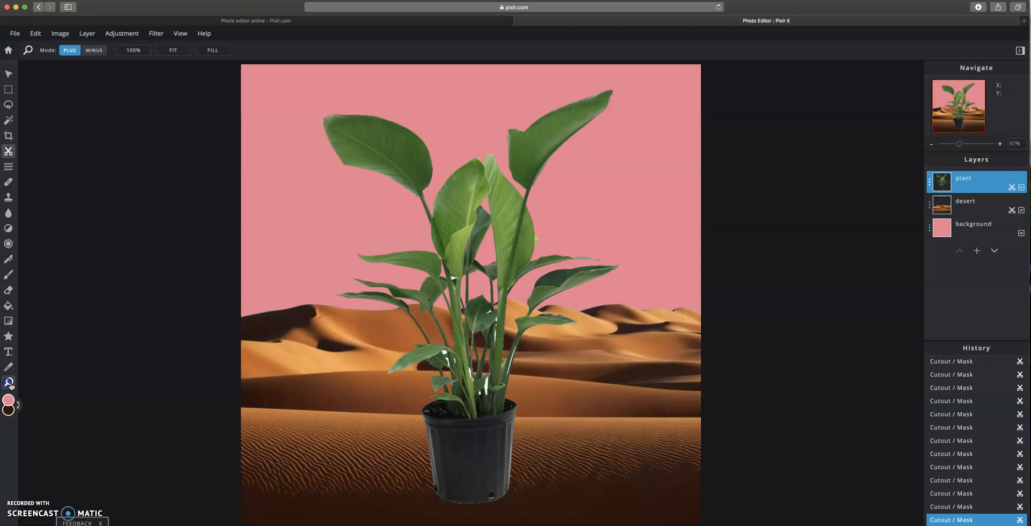
pyautogui.click(471, 386)
pyautogui.click(500, 289)
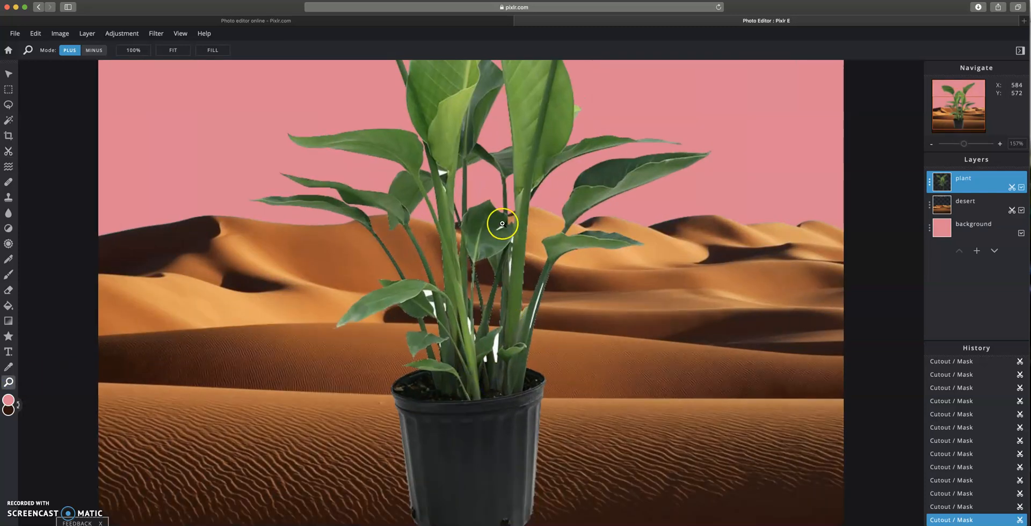
pyautogui.click(489, 206)
pyautogui.click(524, 420)
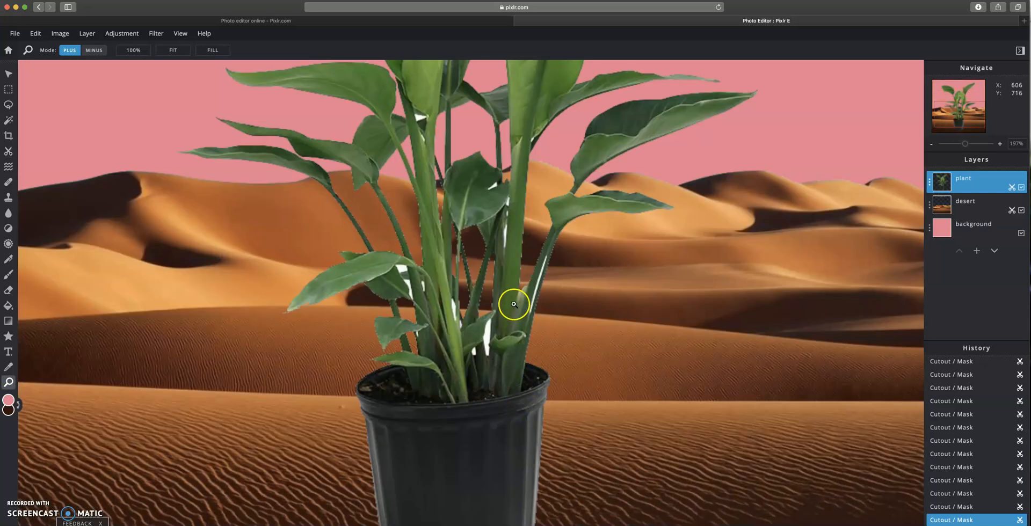
pyautogui.click(8, 151)
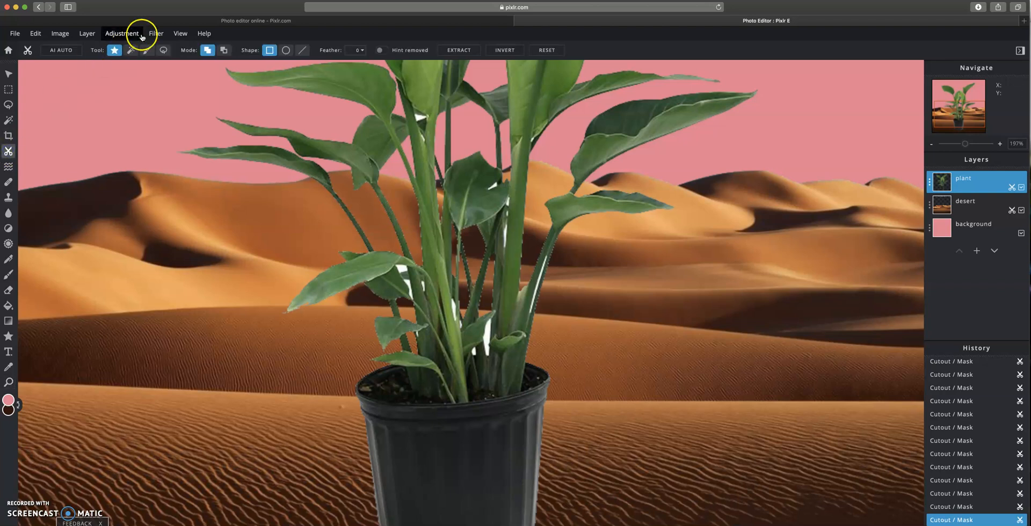
pyautogui.click(147, 50)
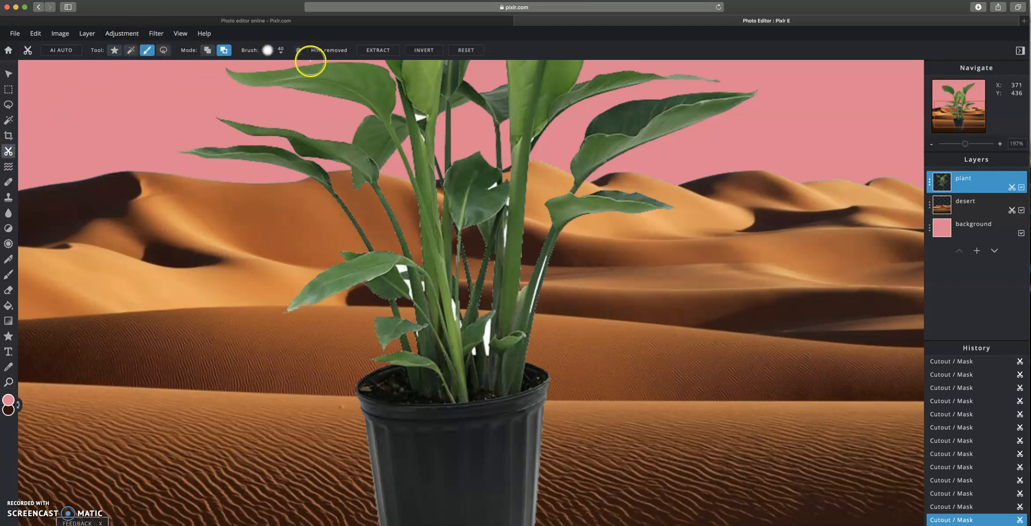
pyautogui.click(131, 50)
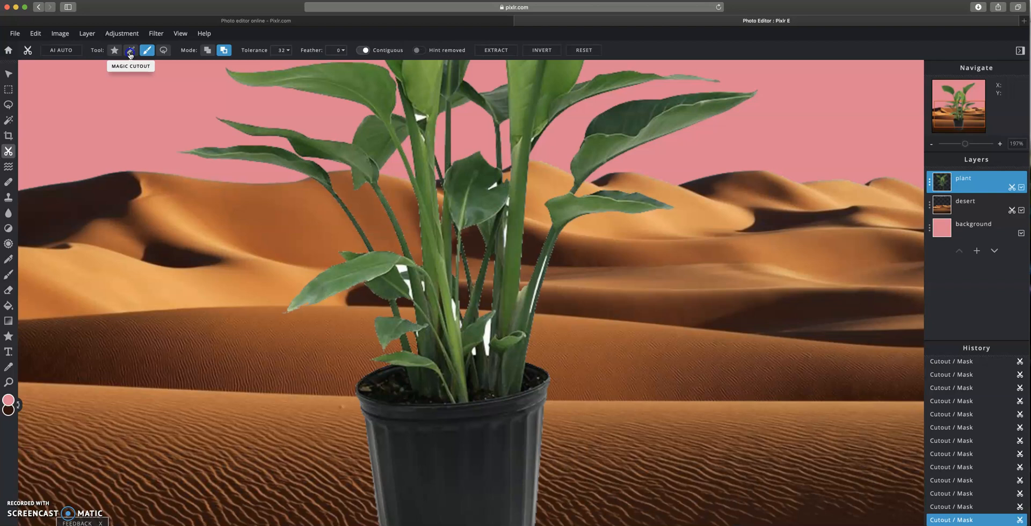
pyautogui.click(289, 51)
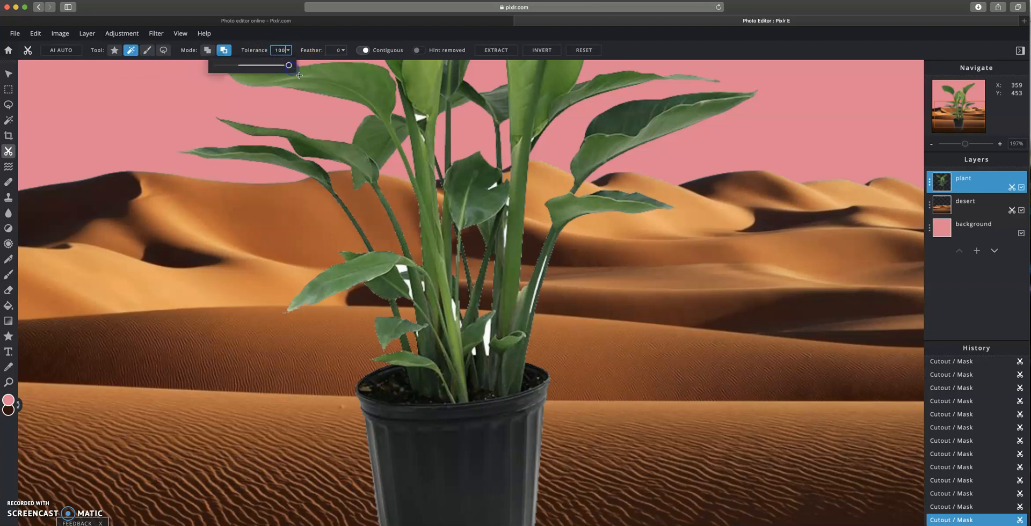
pyautogui.click(402, 270)
pyautogui.click(422, 285)
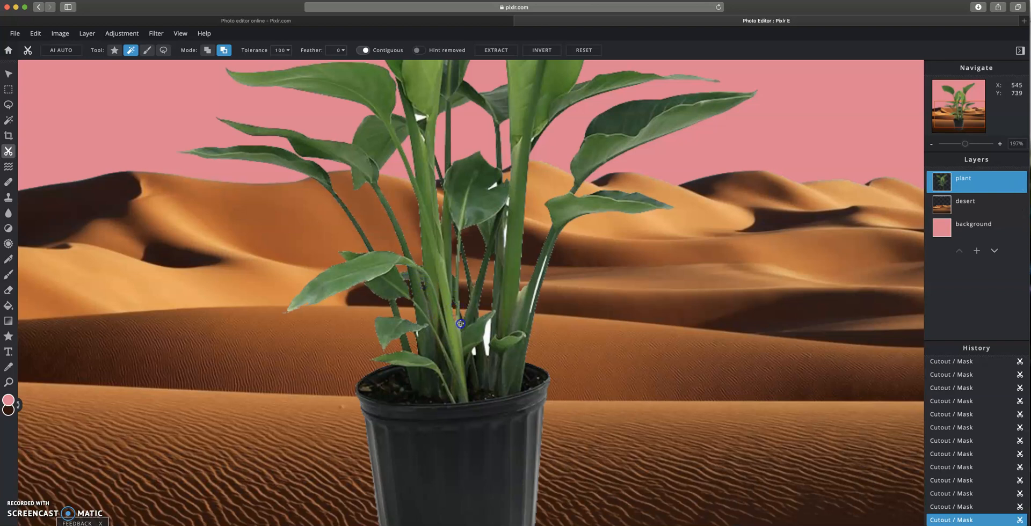
pyautogui.click(486, 335)
pyautogui.click(475, 351)
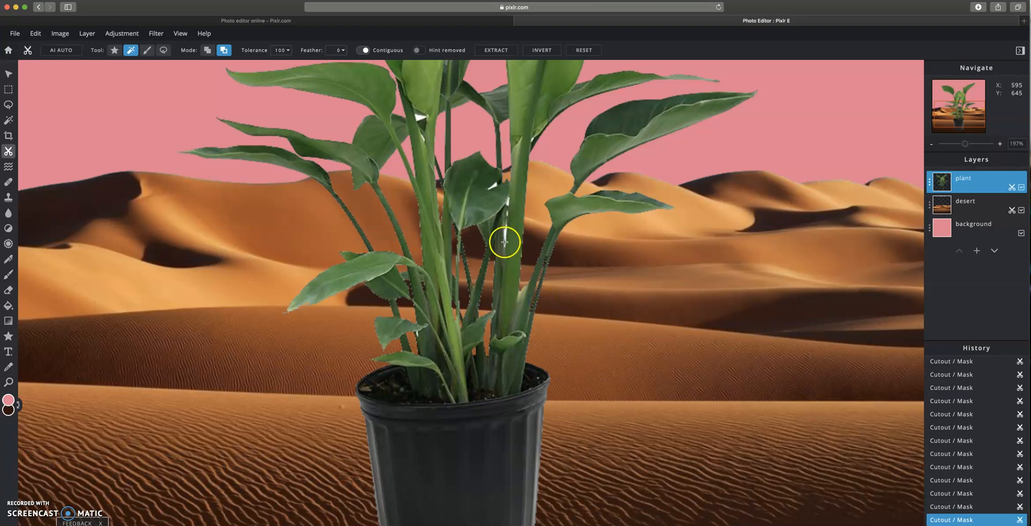
pyautogui.click(507, 203)
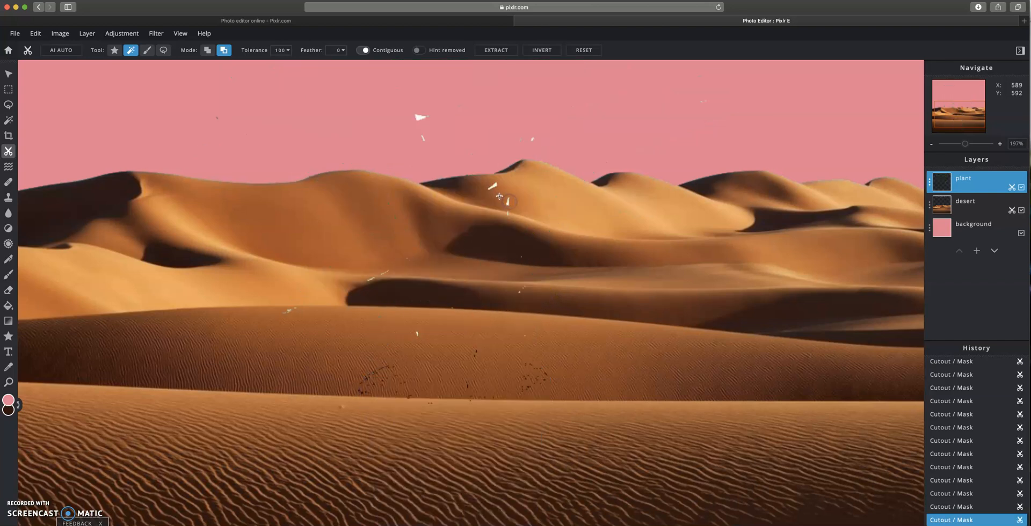
pyautogui.click(951, 507)
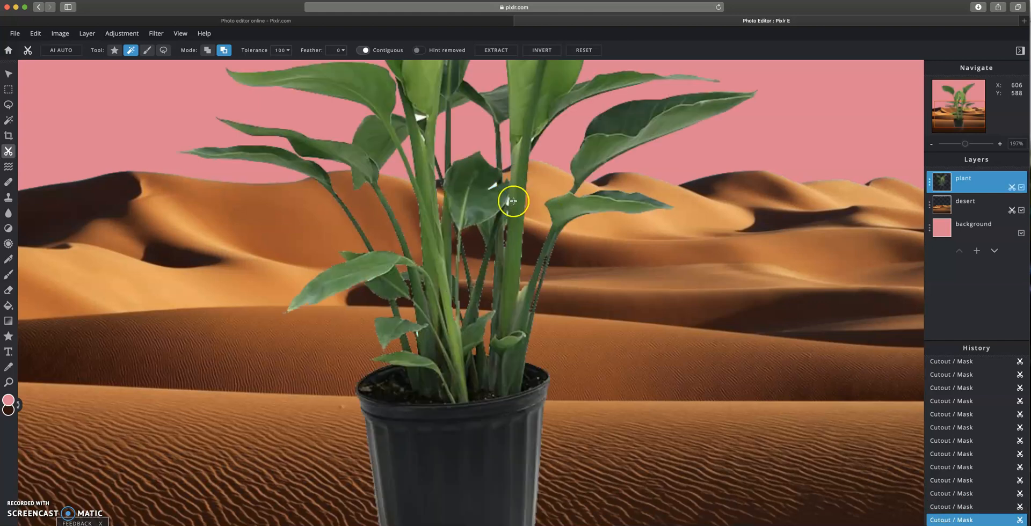
pyautogui.click(493, 187)
# - Cut the pot out of the plant layer with a rectangular cutout
pyautogui.click(9, 383)
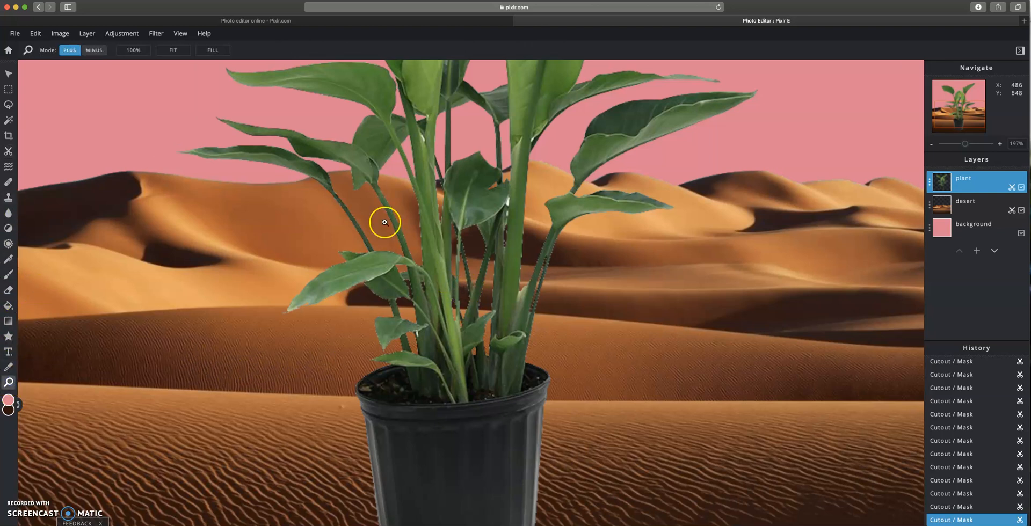
pyautogui.click(86, 52)
pyautogui.click(410, 279)
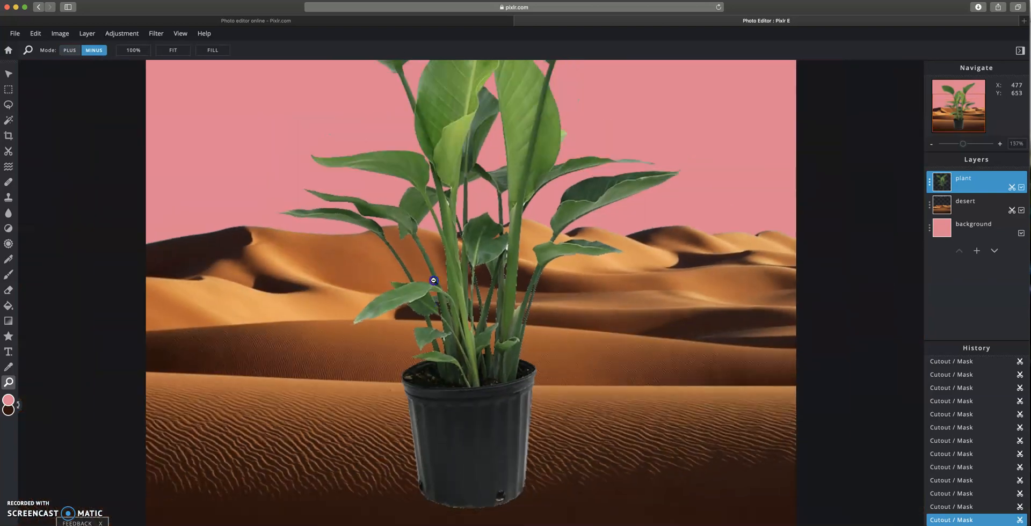
pyautogui.click(472, 235)
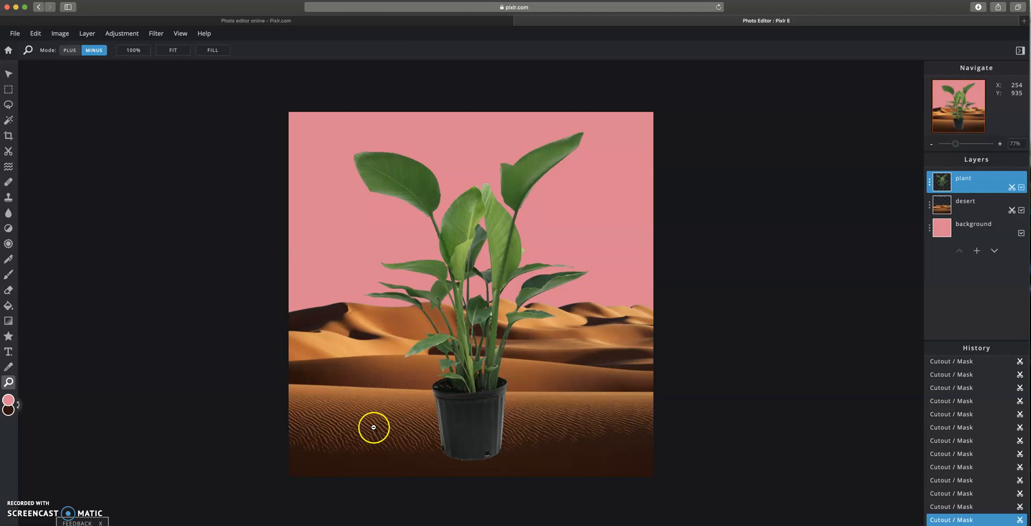
pyautogui.click(8, 151)
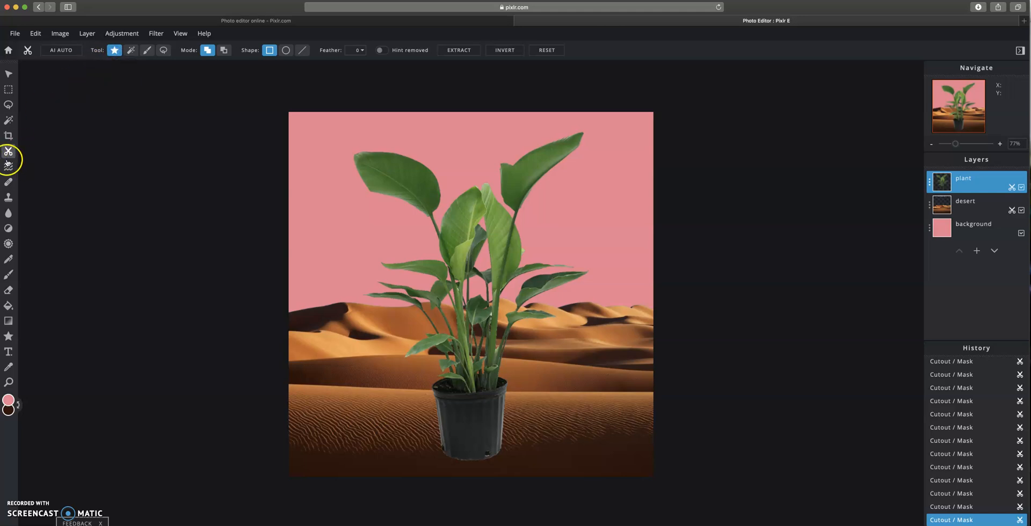
pyautogui.click(225, 52)
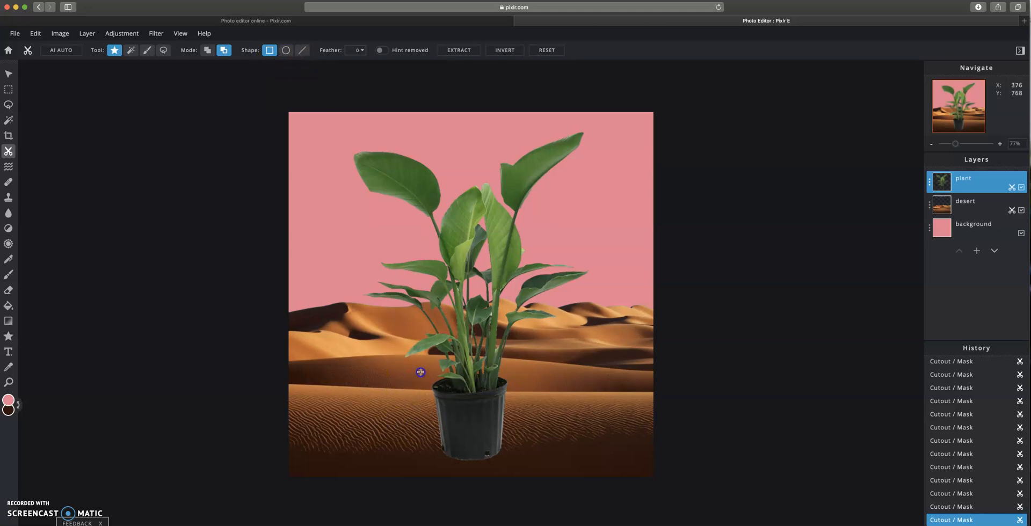
pyautogui.moveTo(540, 468); pyautogui.dragTo(540, 468)
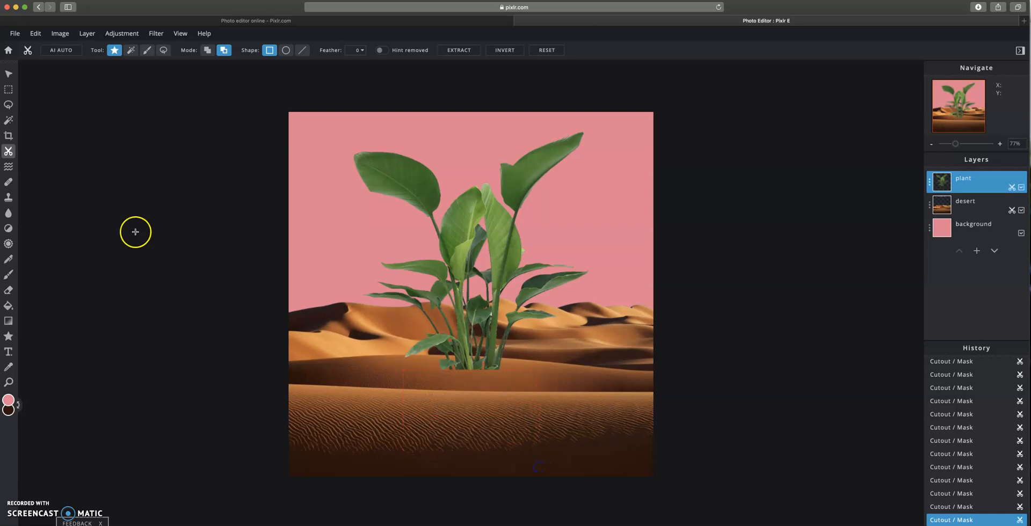
# - Move and resize the plant layer to 765 × 765 so its stems rise out of the sand
pyautogui.click(9, 74)
pyautogui.moveTo(462, 285); pyautogui.dragTo(465, 328)
pyautogui.click(313, 182)
pyautogui.moveTo(302, 172); pyautogui.dragTo(382, 240)
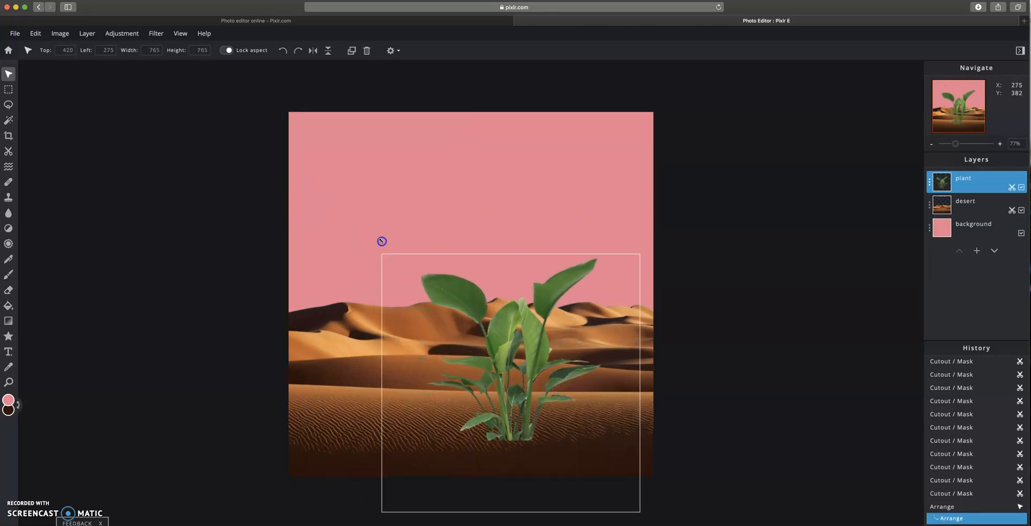
pyautogui.moveTo(564, 364); pyautogui.dragTo(504, 362)
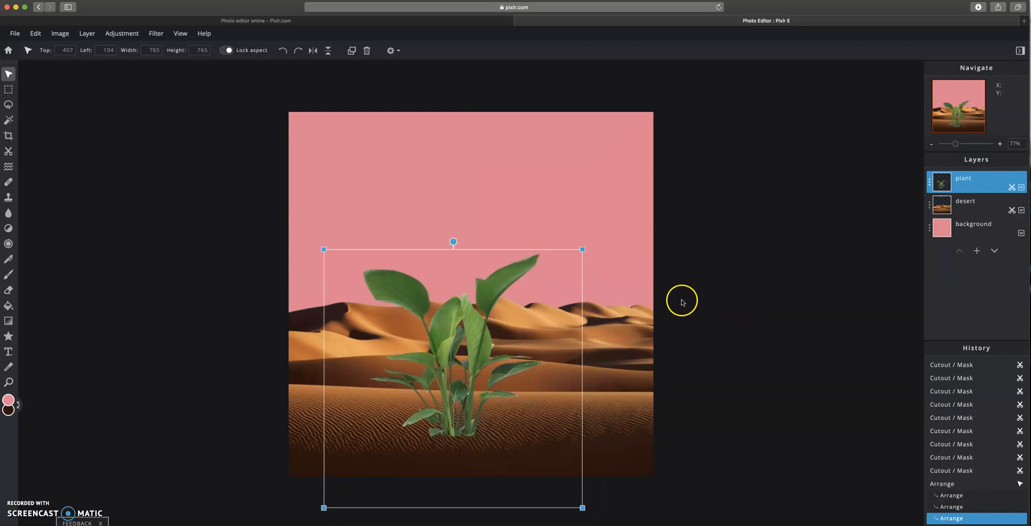
pyautogui.click(573, 273)
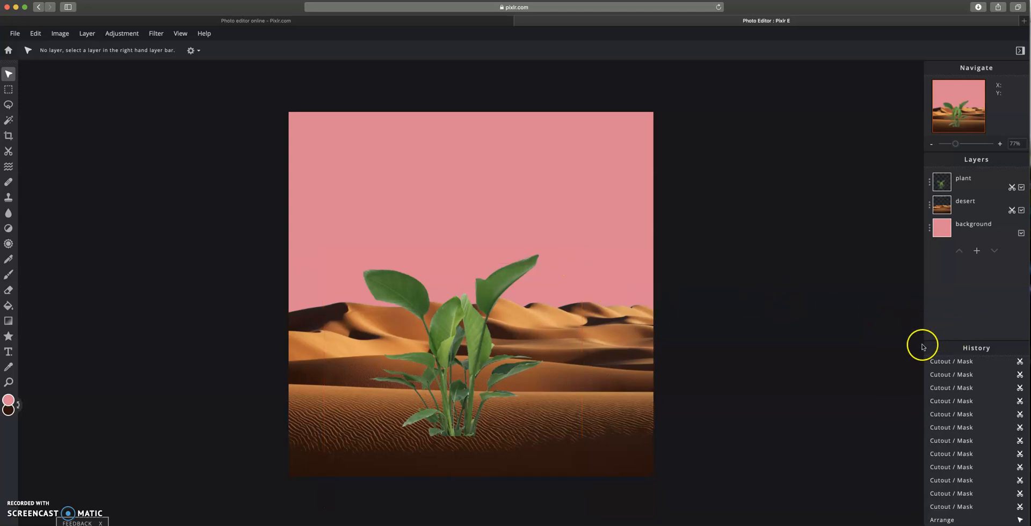
# - Add the watering can photo 81ebQL22qzL._AC_SX450_.jpg as a new image layer
pyautogui.click(980, 253)
pyautogui.click(502, 285)
pyautogui.click(243, 57)
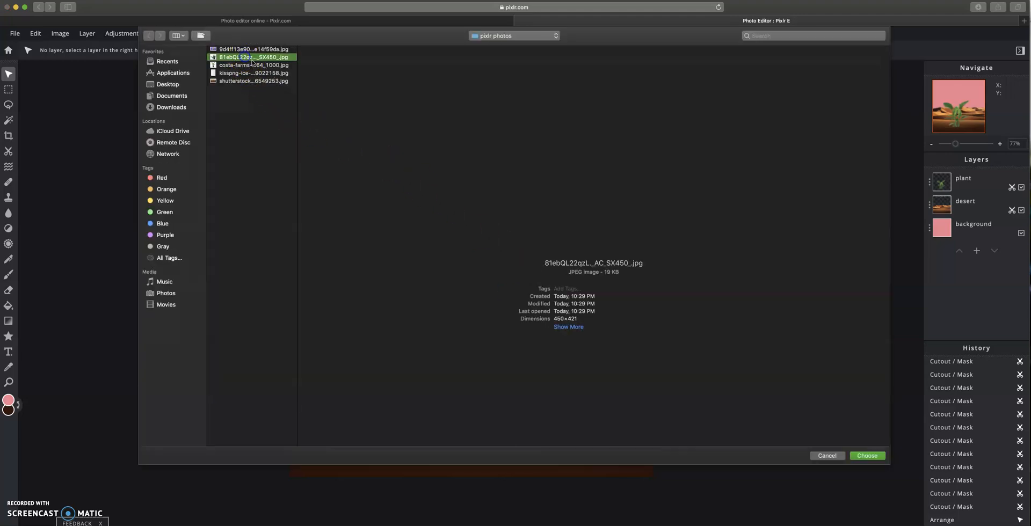
pyautogui.click(869, 455)
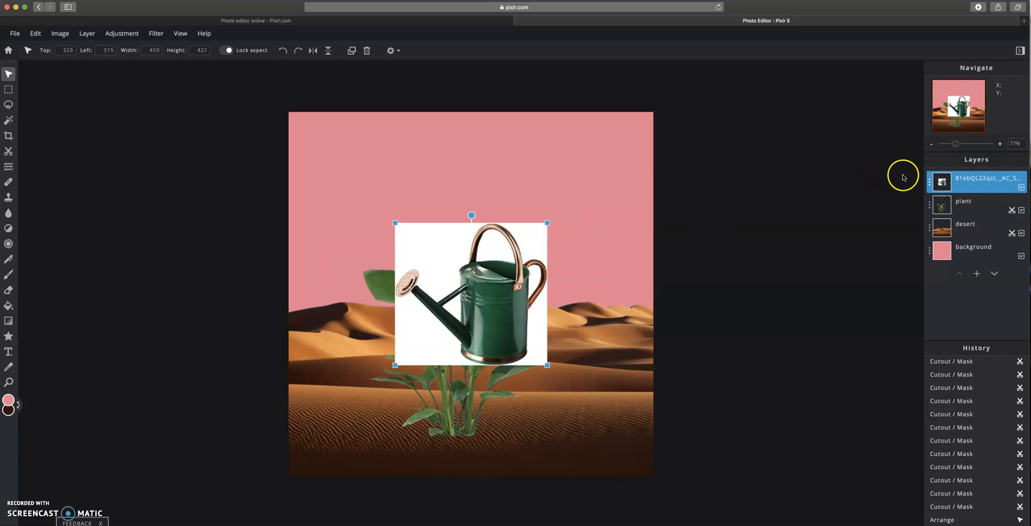
# - Rename the watering can image layer as watering can
pyautogui.click(929, 186)
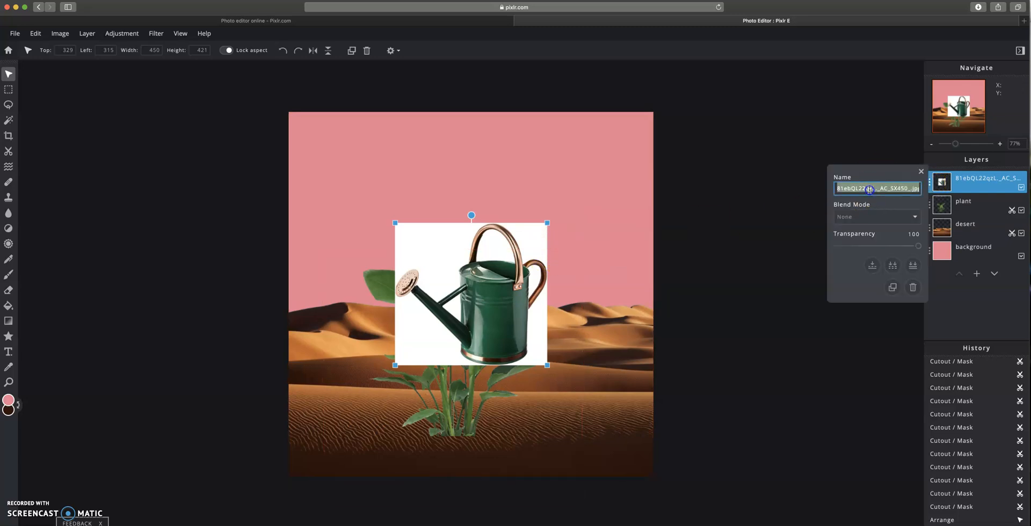
pyautogui.write('watering can')
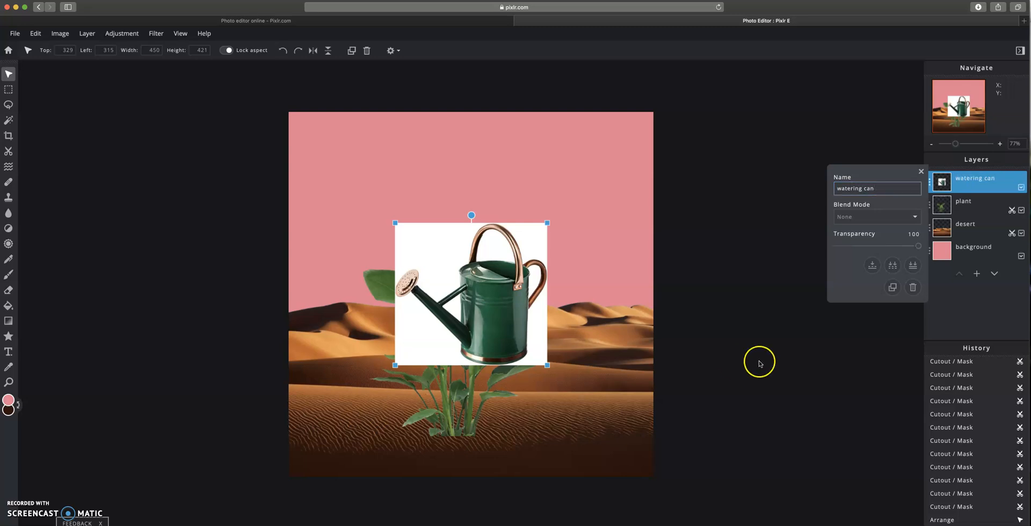
pyautogui.click(930, 176)
# - Remove the white background from the watering can layer with Magic Cutout at tolerance 100
pyautogui.click(9, 151)
pyautogui.click(147, 51)
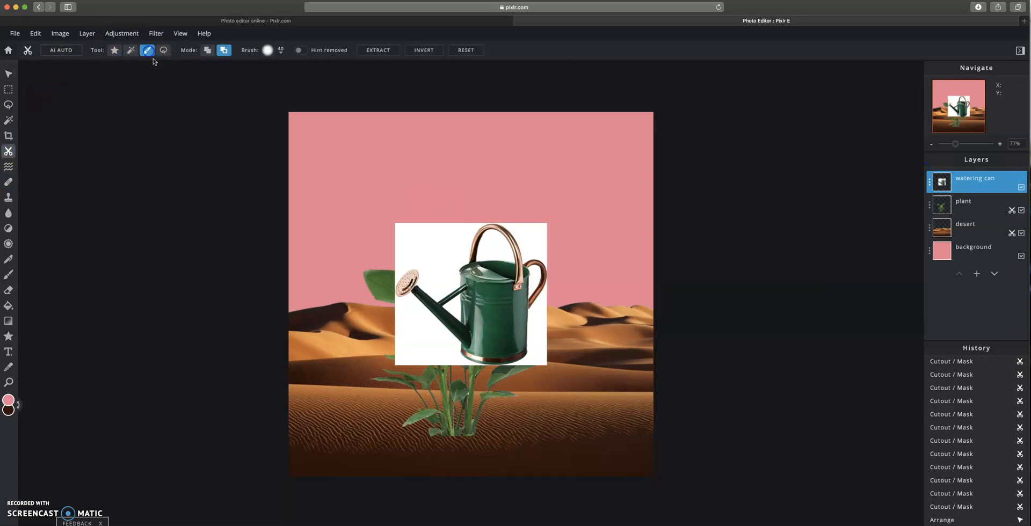
pyautogui.click(131, 50)
pyautogui.click(288, 50)
pyautogui.click(426, 277)
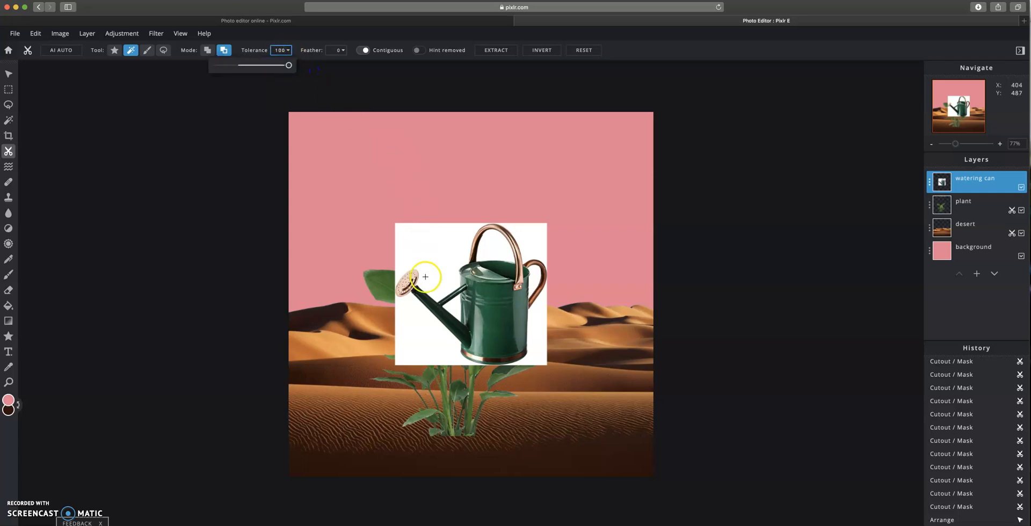
pyautogui.click(434, 250)
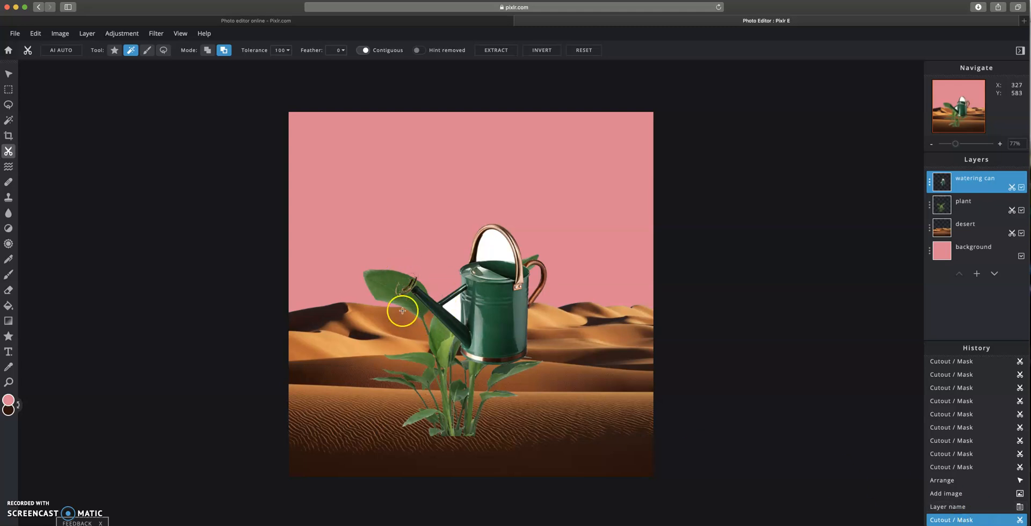
pyautogui.click(969, 507)
pyautogui.click(287, 51)
pyautogui.moveTo(291, 65); pyautogui.dragTo(270, 66)
pyautogui.click(426, 283)
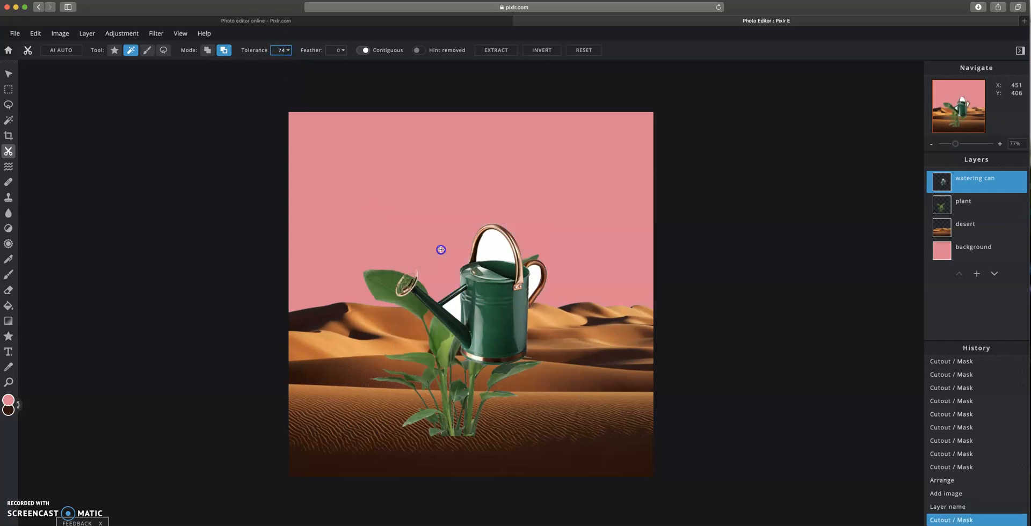
pyautogui.click(959, 507)
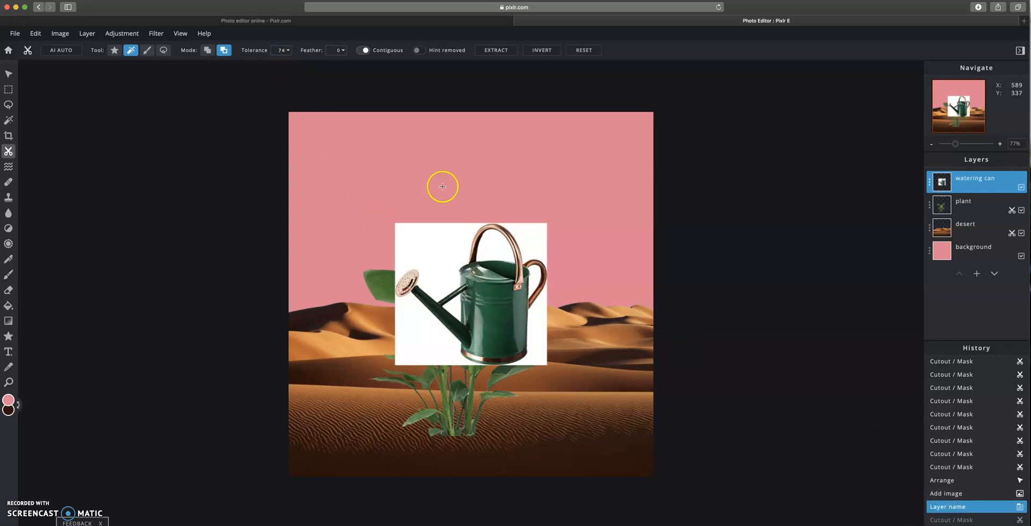
# - Remove the white background from the watering can layer with Magic Cutout at tolerance 34
pyautogui.click(288, 50)
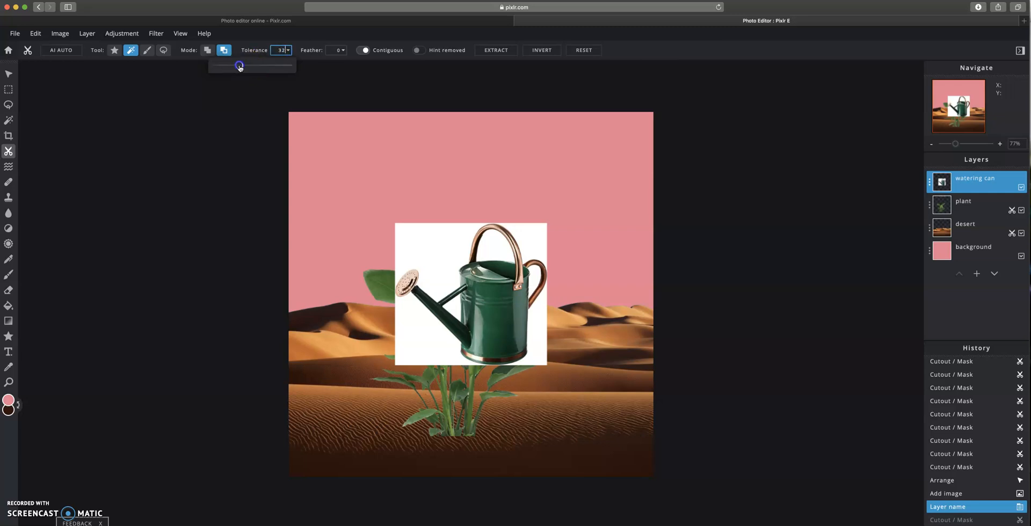
pyautogui.click(443, 265)
pyautogui.click(457, 307)
pyautogui.click(533, 279)
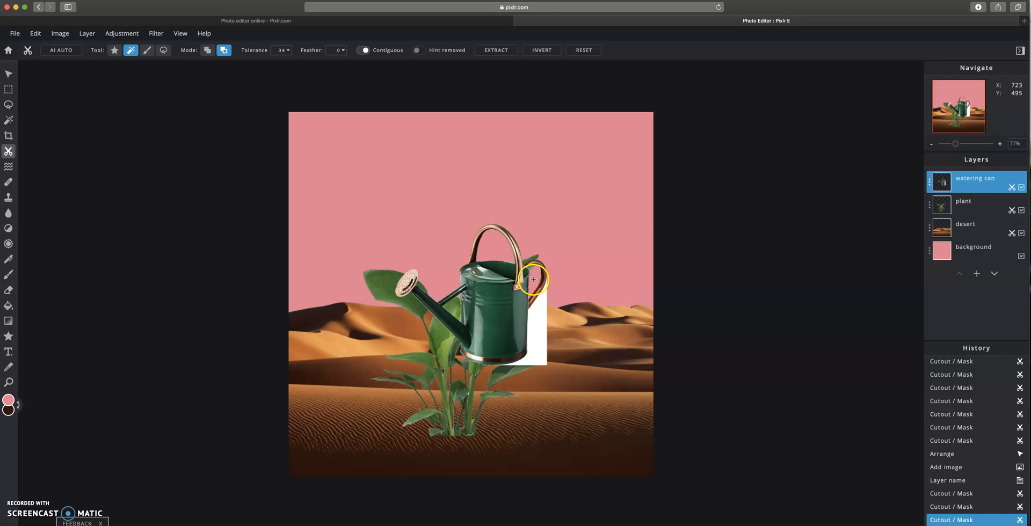
pyautogui.click(542, 327)
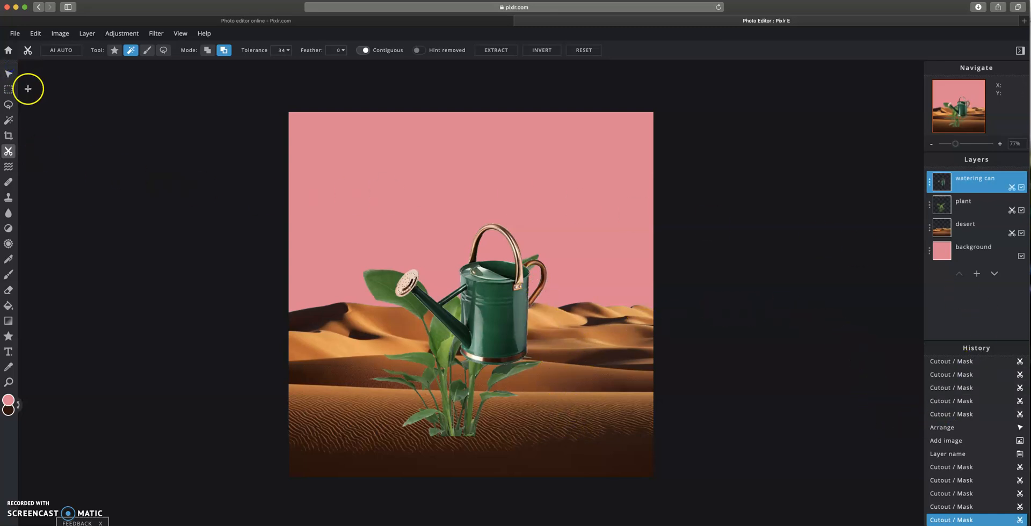
# - Move the watering can to the upper right and rotate it so the spout tilts down toward the plant
pyautogui.click(8, 74)
pyautogui.moveTo(497, 315); pyautogui.dragTo(593, 208)
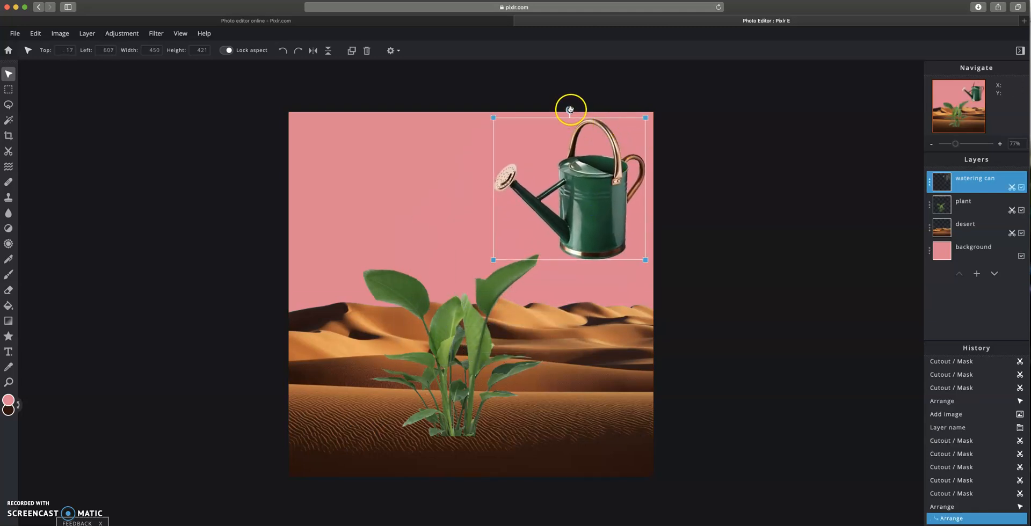
pyautogui.moveTo(571, 109); pyautogui.dragTo(528, 122)
pyautogui.moveTo(615, 192); pyautogui.dragTo(615, 194)
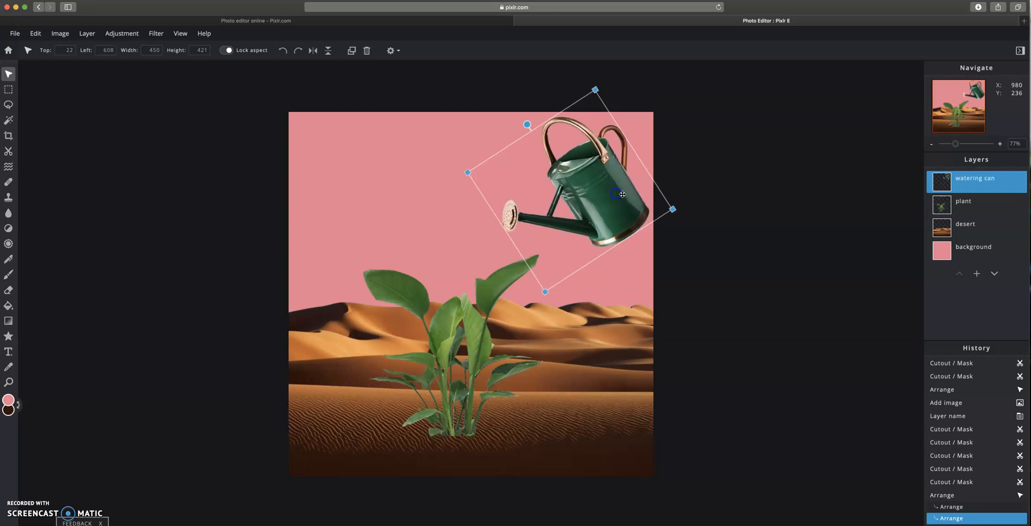
# - Scale the plant layer down to 632 × 632 and move it lower, beneath the watering can's spout
pyautogui.click(461, 391)
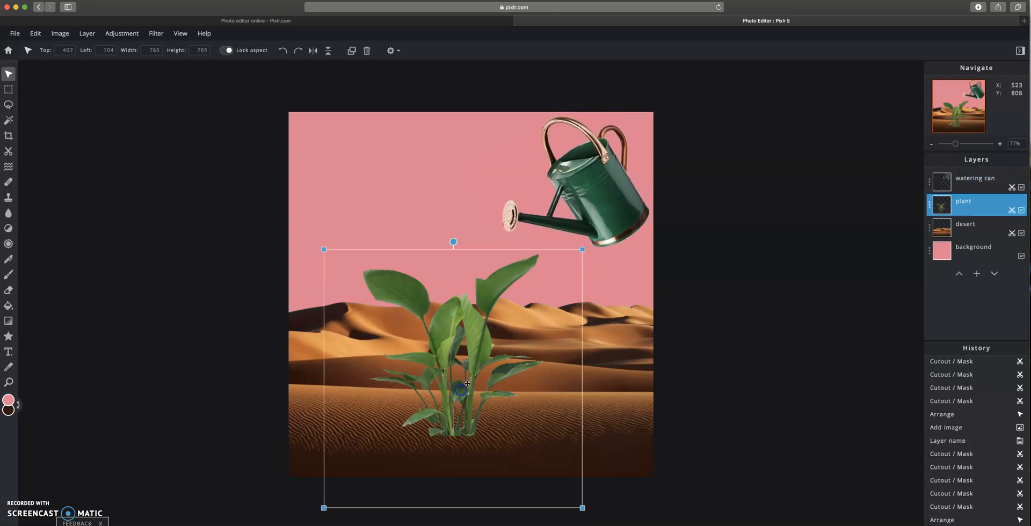
pyautogui.click(788, 267)
pyautogui.click(491, 329)
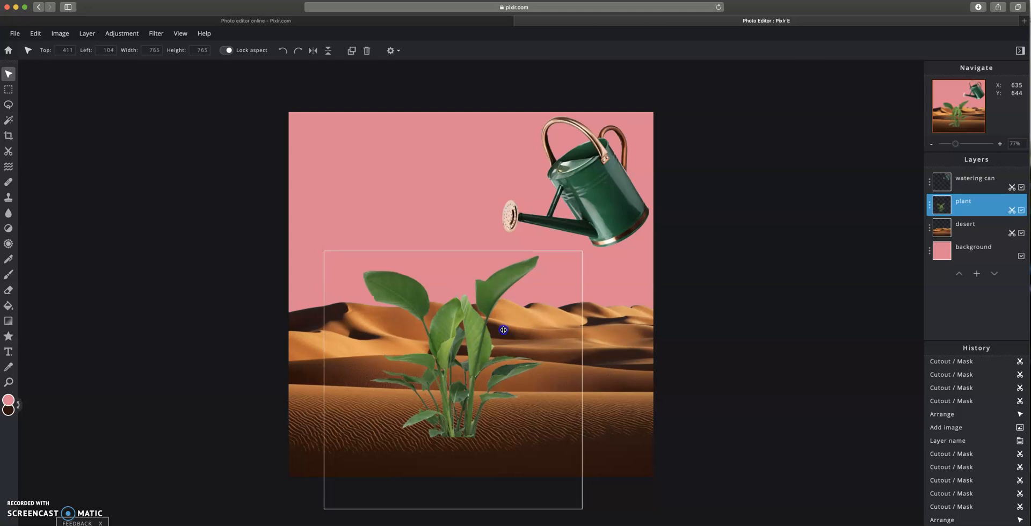
pyautogui.moveTo(581, 252); pyautogui.dragTo(543, 288)
pyautogui.moveTo(479, 341); pyautogui.dragTo(466, 362)
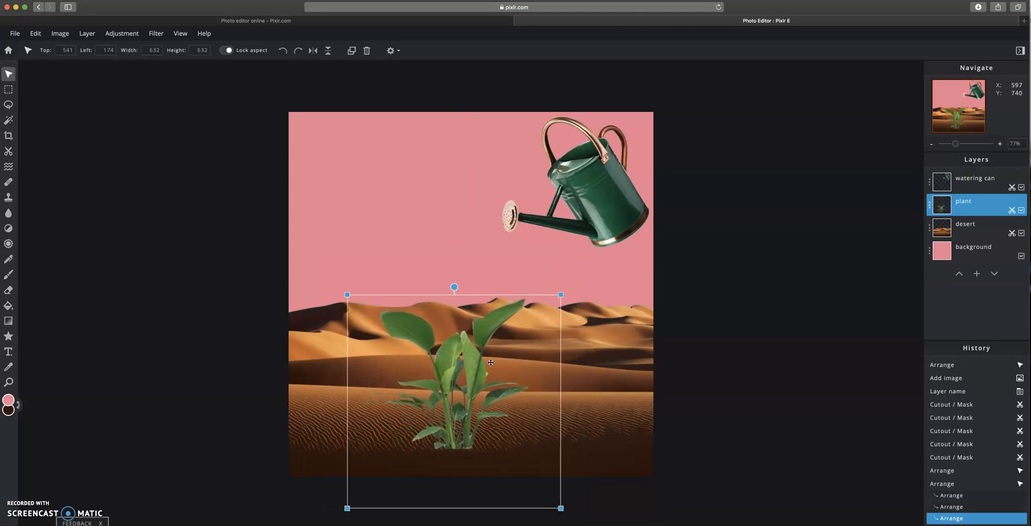
# - Add the sprinkles image kisspng-ice-cream-cones-cupcake-donuts-frosting-icing-sprinkles jpg as a new image layer
pyautogui.click(980, 275)
pyautogui.click(511, 289)
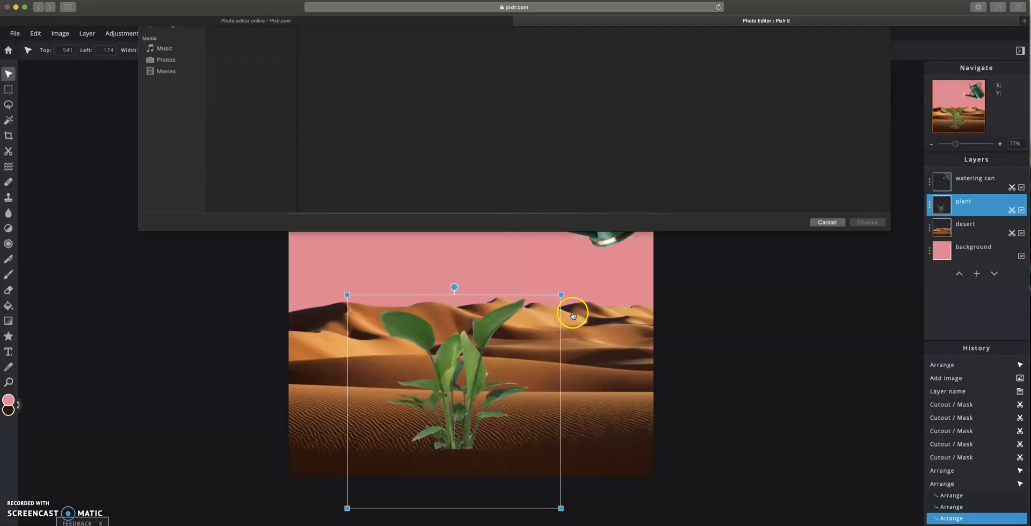
pyautogui.click(256, 74)
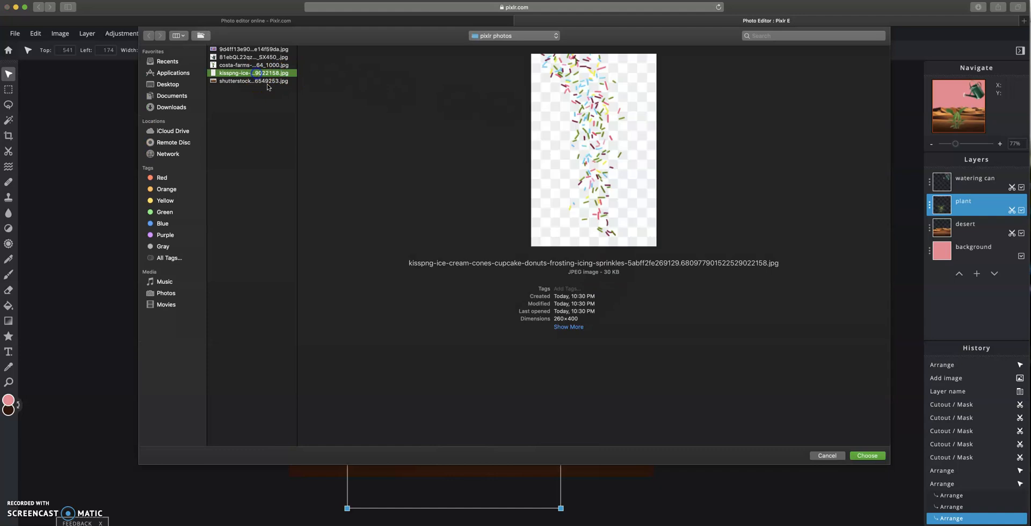
pyautogui.click(866, 458)
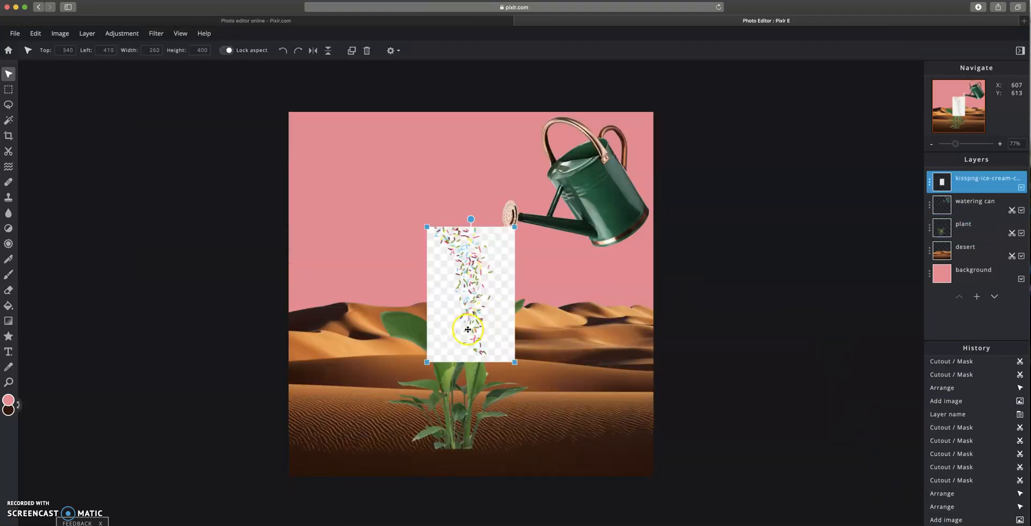
# - Rename the new image layer as sprinkles
pyautogui.click(930, 181)
pyautogui.tripleClick(886, 189)
pyautogui.write('sprinkles')
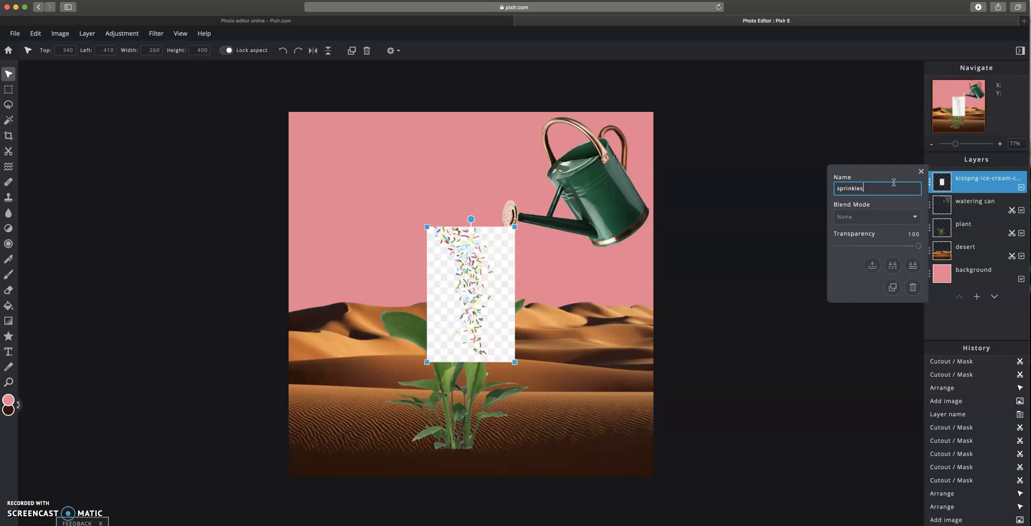
pyautogui.click(813, 249)
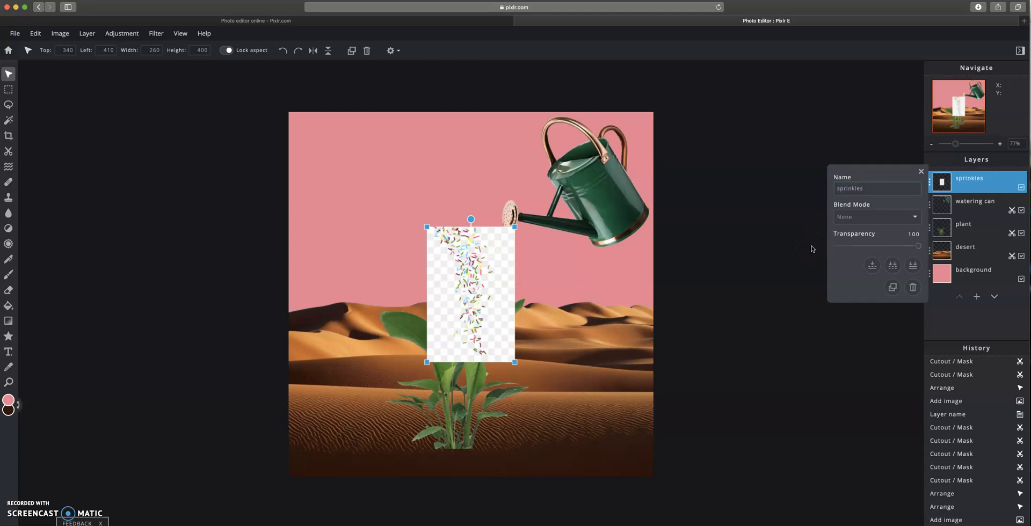
pyautogui.click(922, 172)
# - Remove the white background from the sprinkles layer with the Magic Cutout wand at tolerance 73
pyautogui.click(9, 152)
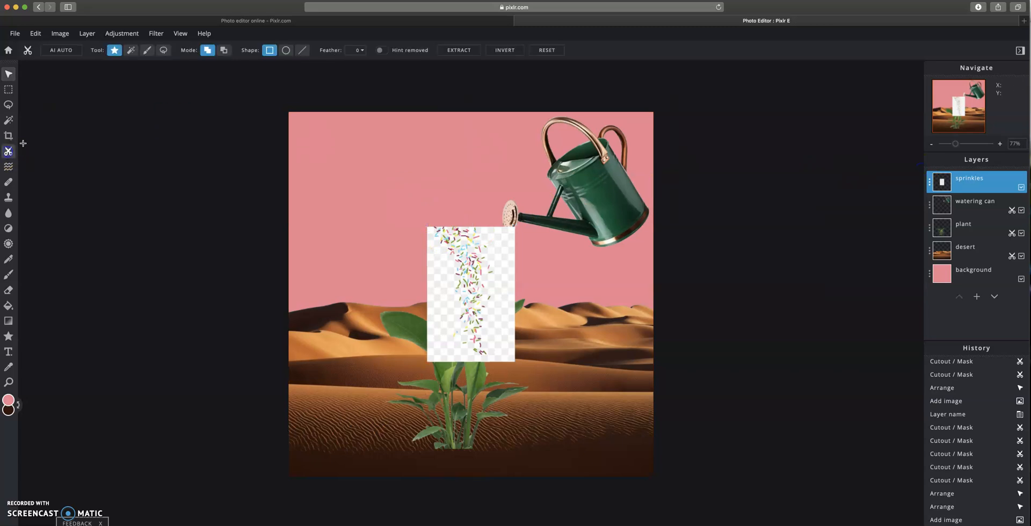
pyautogui.click(132, 51)
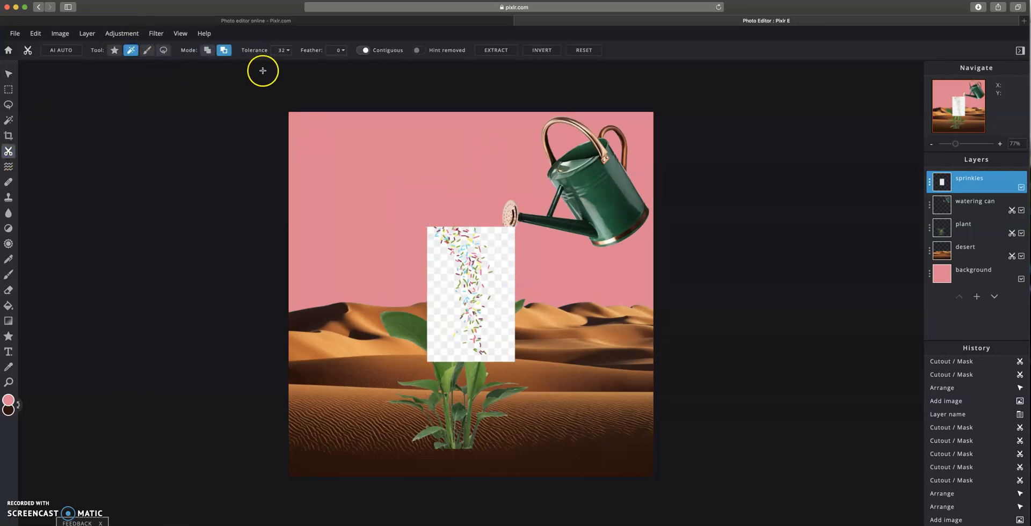
pyautogui.click(289, 51)
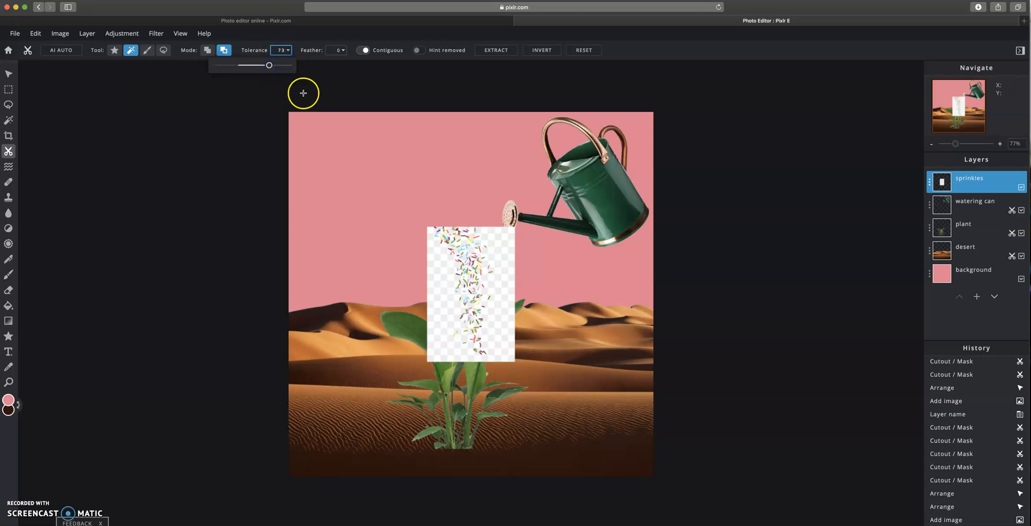
pyautogui.click(445, 282)
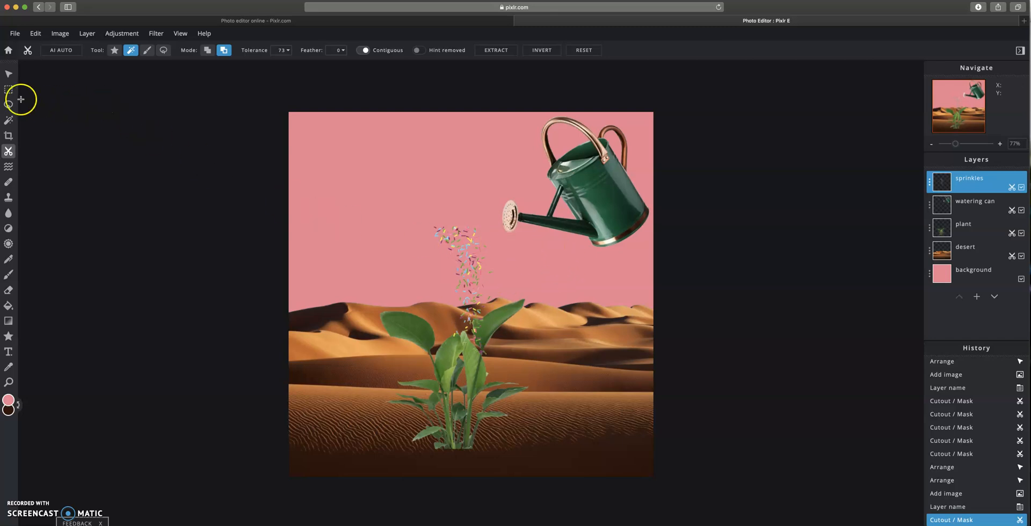
# - Flip the sprinkles horizontally and nudge them up so they pour from the watering can's spout
pyautogui.click(9, 76)
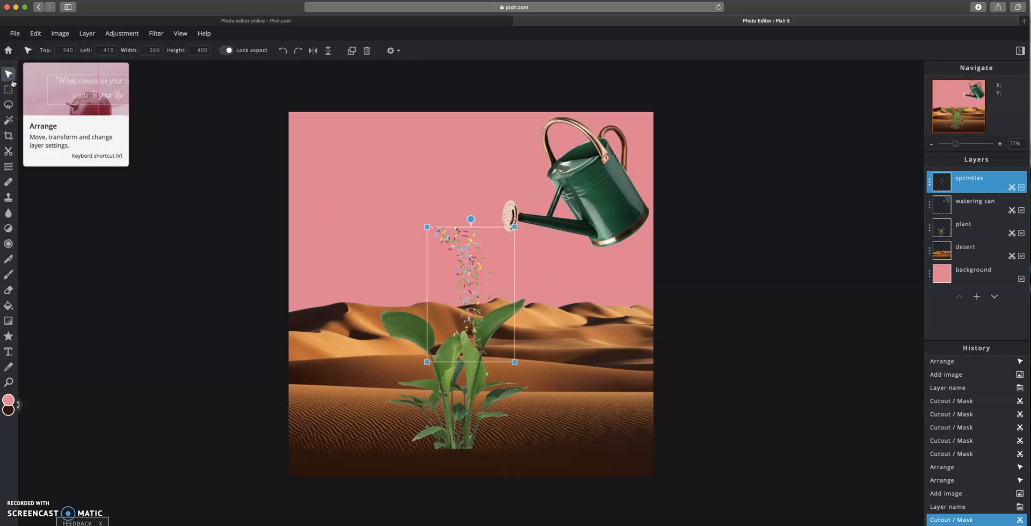
pyautogui.click(313, 52)
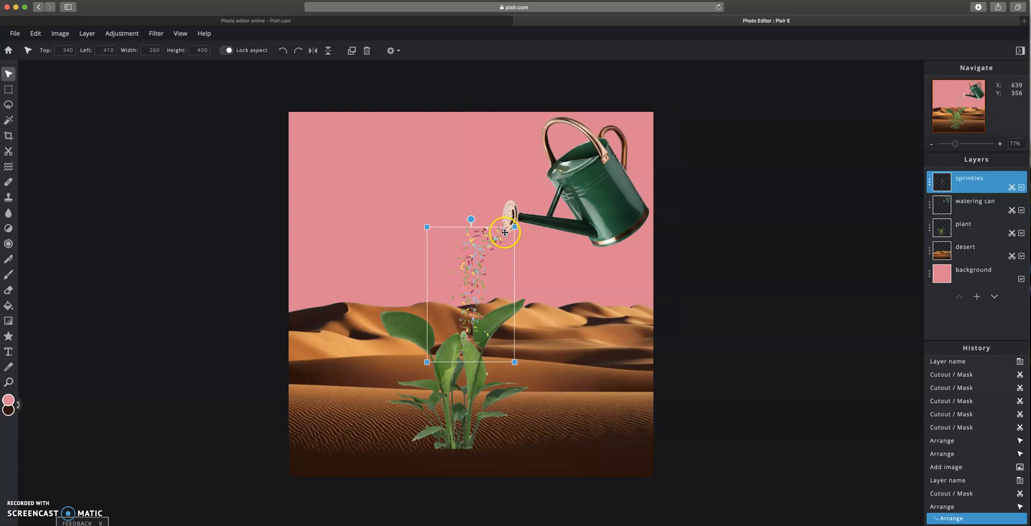
pyautogui.moveTo(479, 284); pyautogui.dragTo(480, 279)
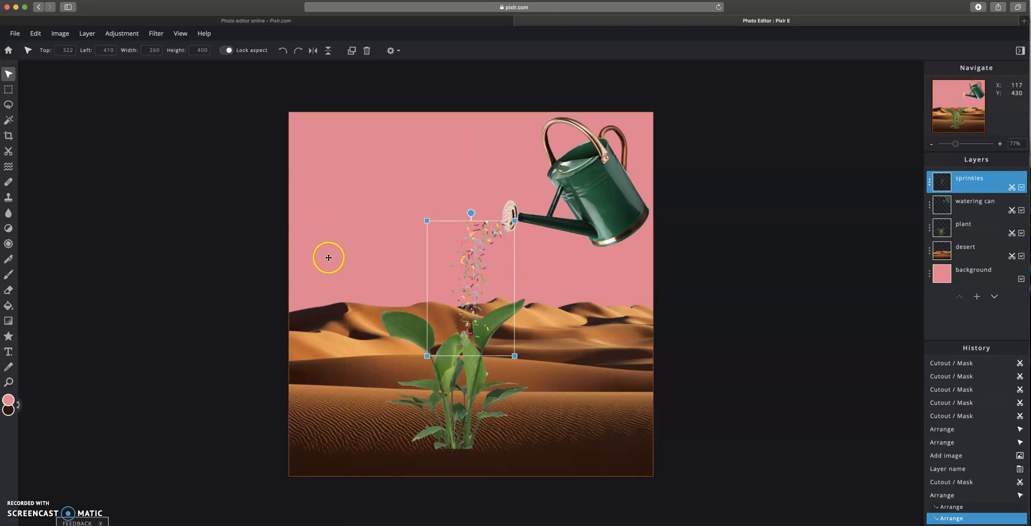
pyautogui.click(805, 302)
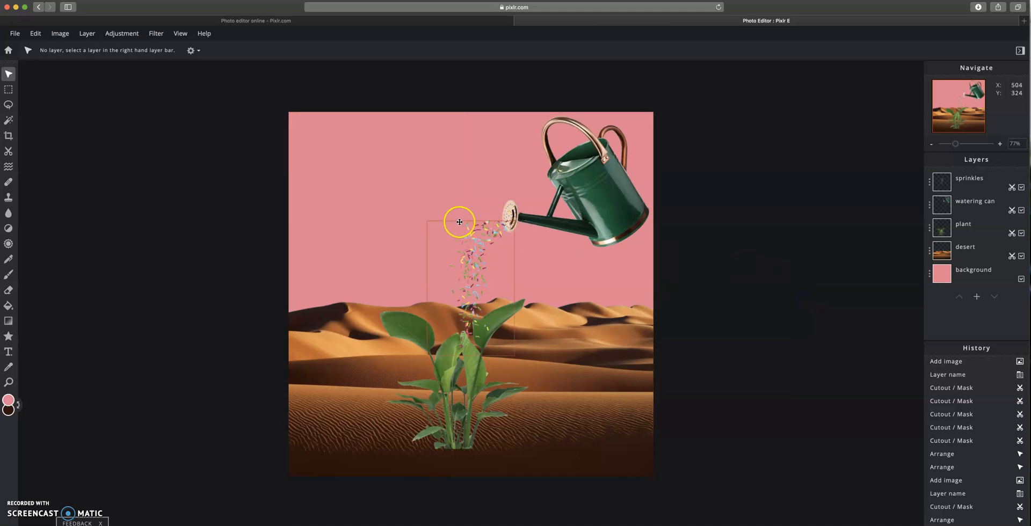
# - Erase stray sprinkles along the stream on the sprinkles layer with a 23 px Eraser brush
pyautogui.click(9, 291)
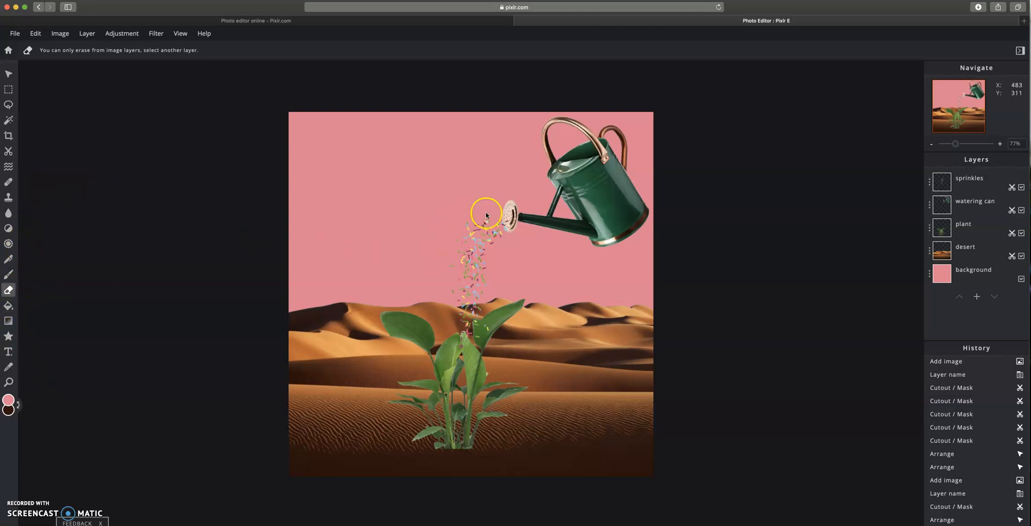
pyautogui.click(965, 179)
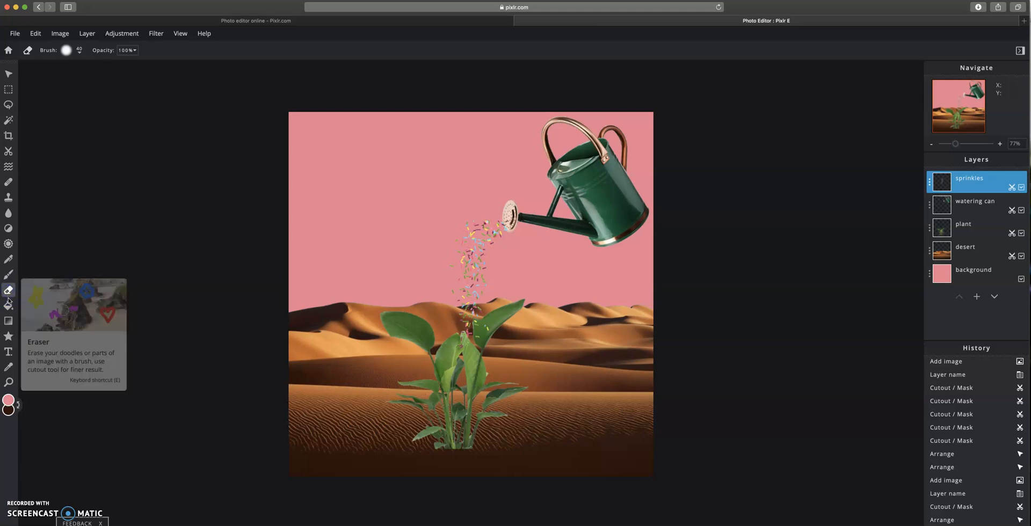
pyautogui.click(79, 51)
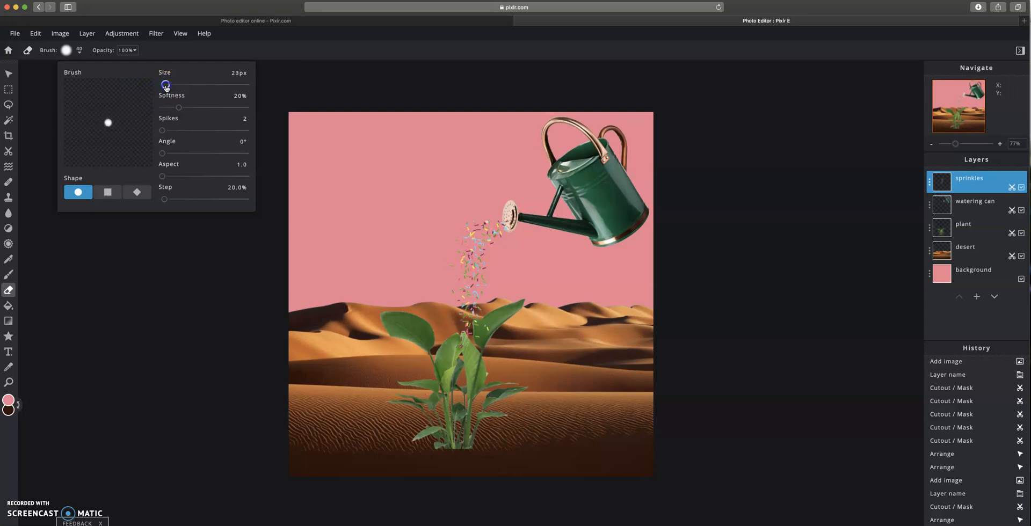
pyautogui.click(460, 224)
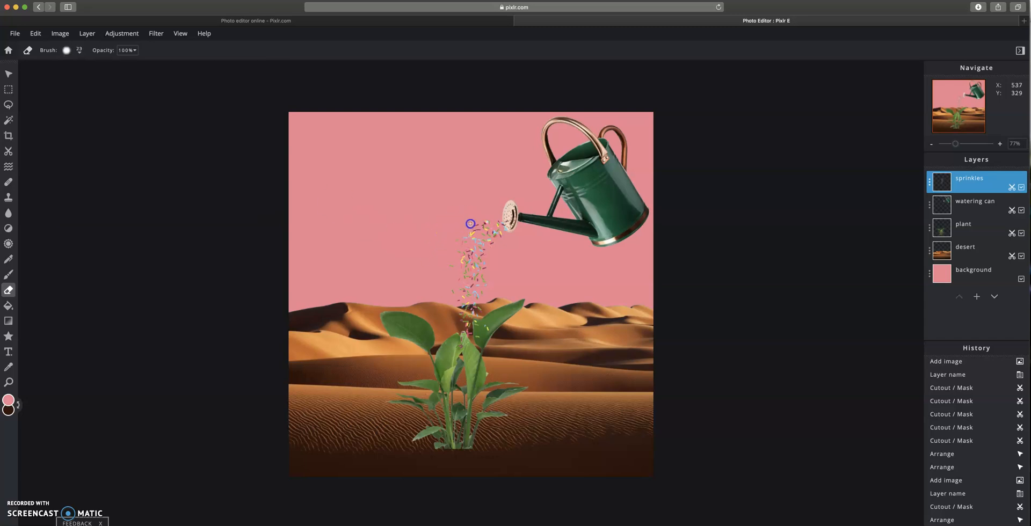
pyautogui.moveTo(477, 220); pyautogui.dragTo(475, 227)
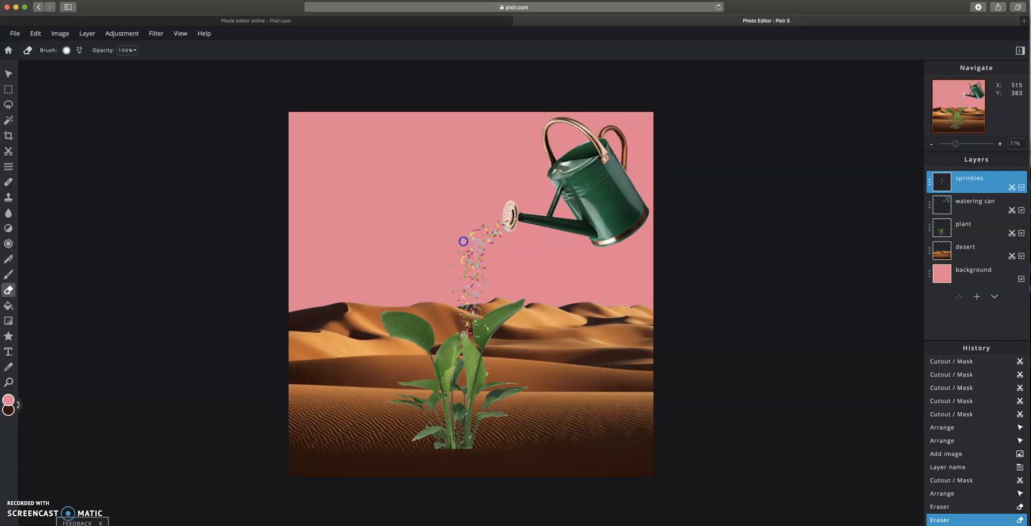
pyautogui.click(452, 258)
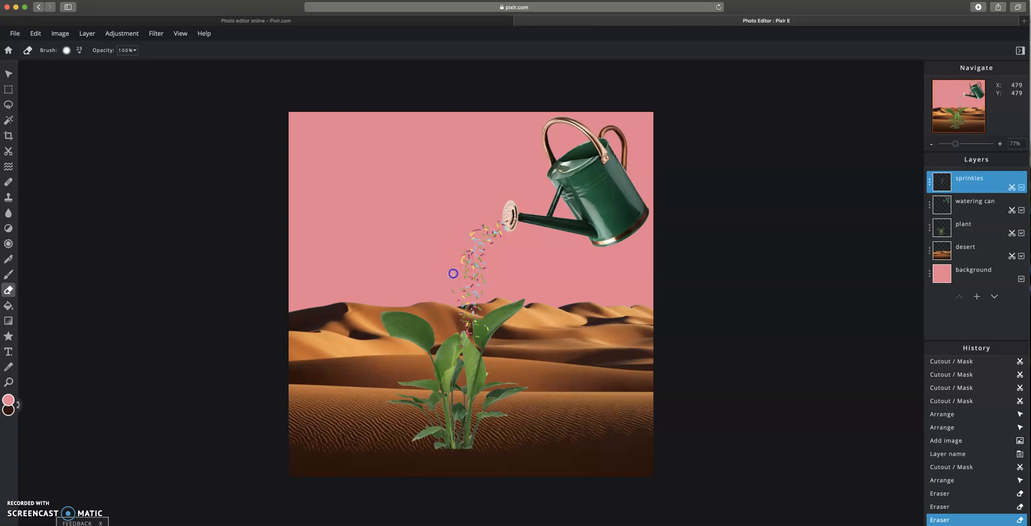
pyautogui.moveTo(480, 230)
pyautogui.mouseDown()
pyautogui.moveTo(449, 284)
pyautogui.moveTo(461, 258)
pyautogui.mouseUp()
pyautogui.moveTo(456, 316); pyautogui.dragTo(449, 350)
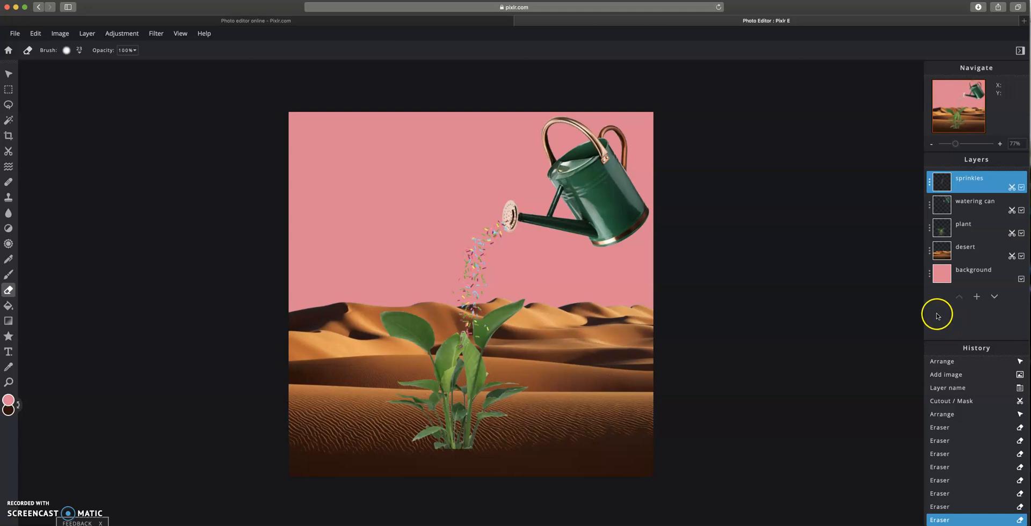
# - Search stock photos for moon and add the orange moon on blue sky image to the current document
pyautogui.click(15, 34)
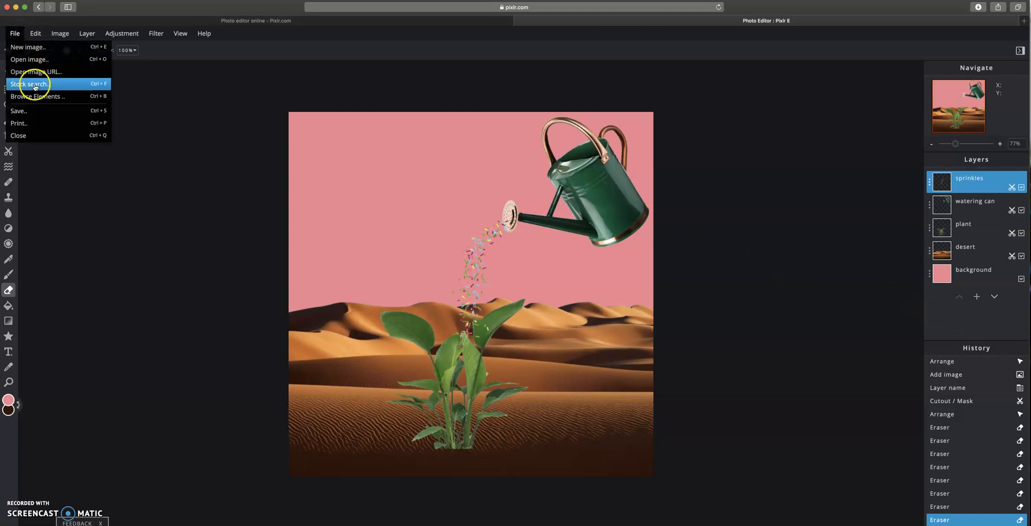
pyautogui.click(31, 83)
pyautogui.click(352, 96)
pyautogui.moveTo(352, 96); pyautogui.dragTo(311, 97)
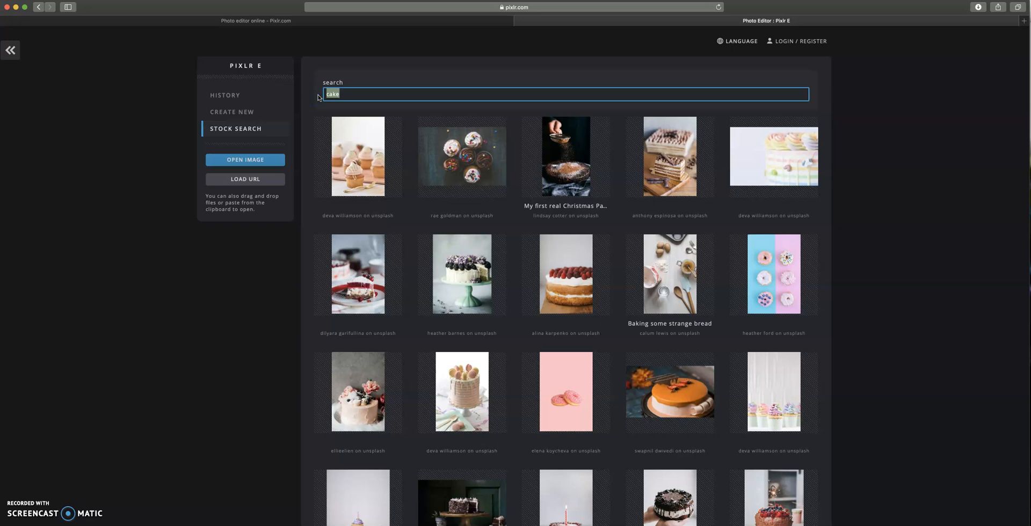
pyautogui.write('moon')
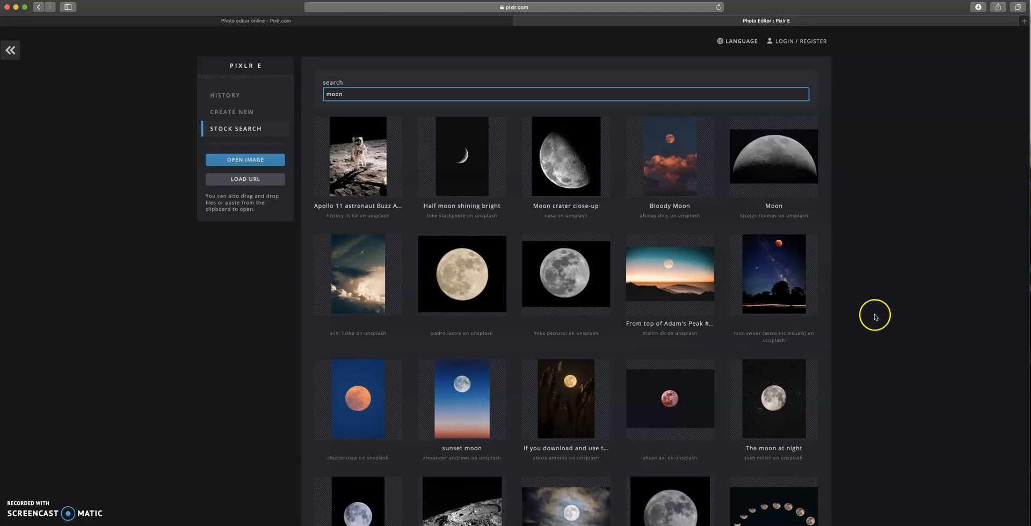
pyautogui.click(369, 400)
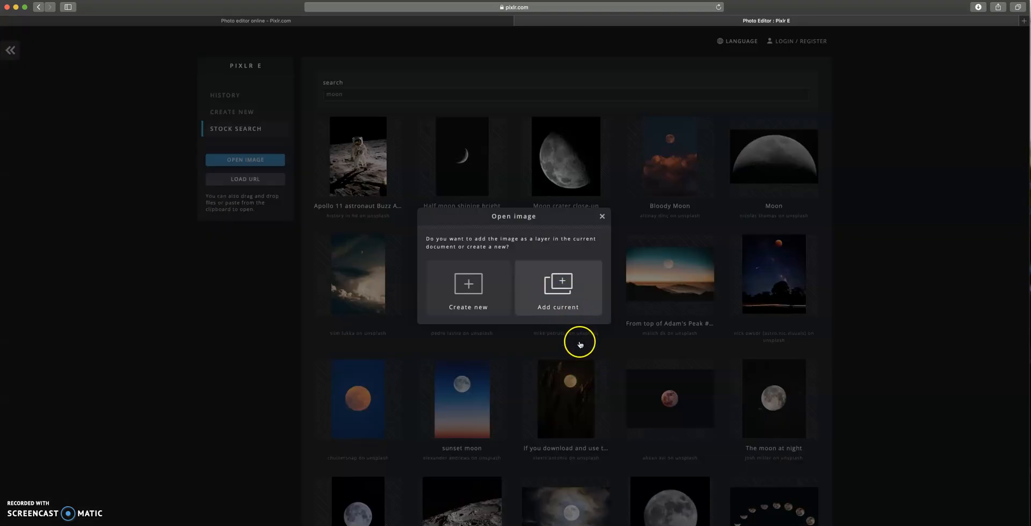
pyautogui.click(558, 288)
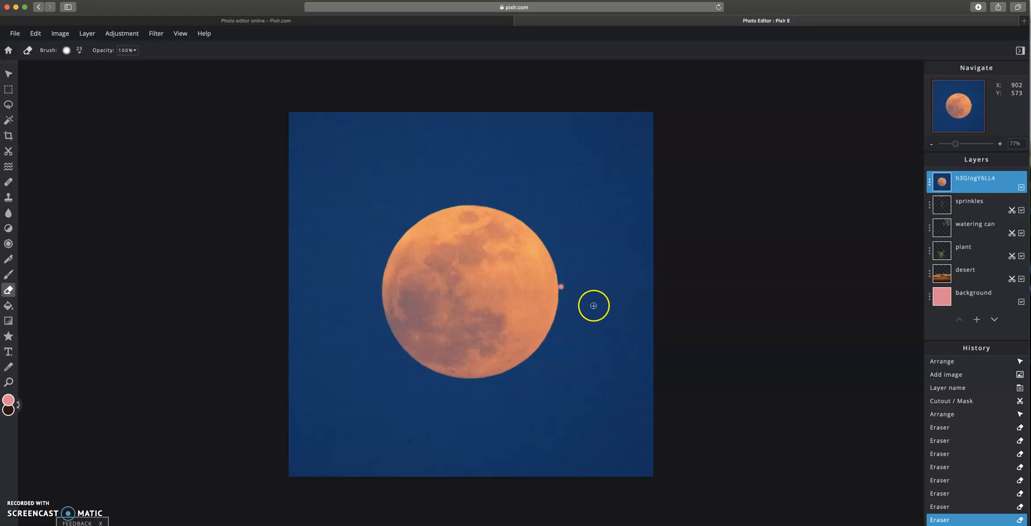
# - Revert history to the moon's Add image state and remove its blue sky with the Magic Cutout wand at tolerance 70
pyautogui.click(962, 507)
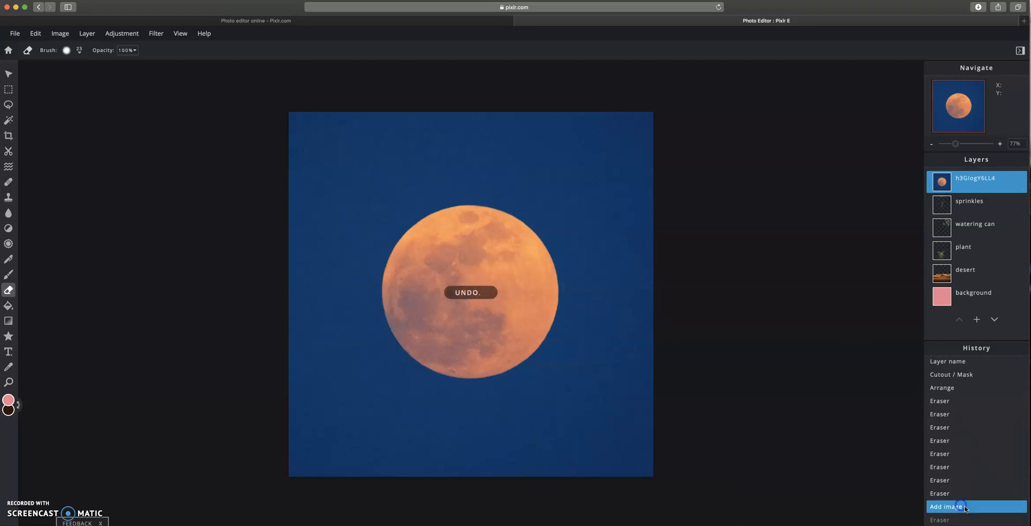
pyautogui.click(9, 151)
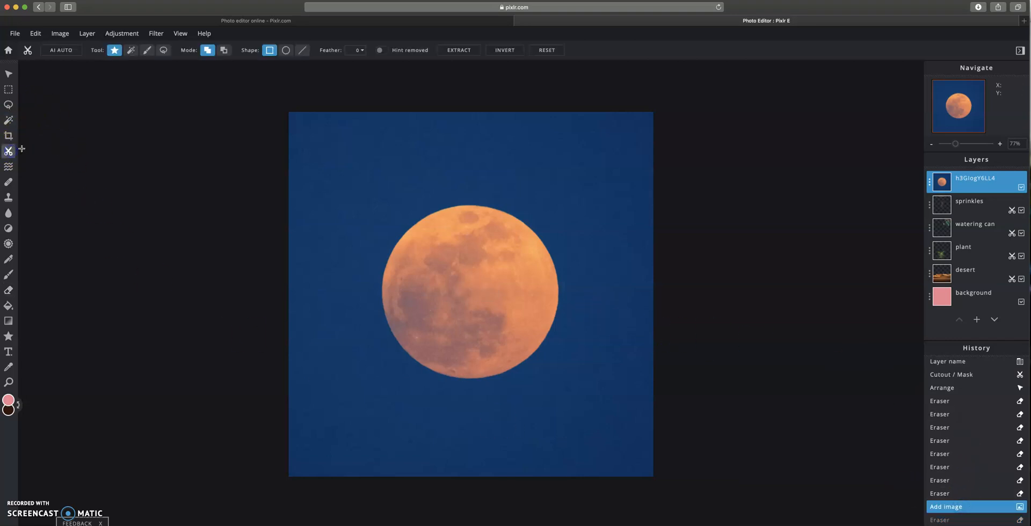
pyautogui.click(131, 50)
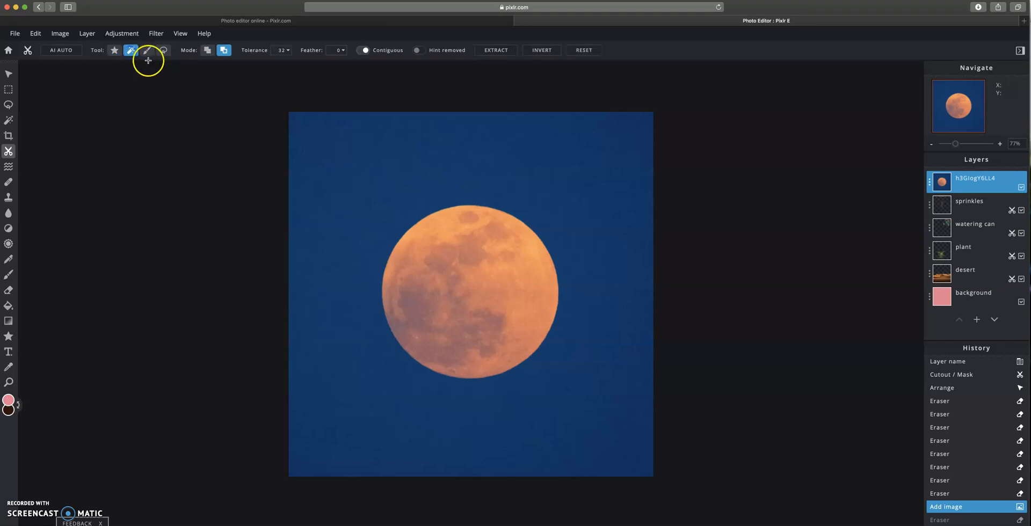
pyautogui.click(285, 50)
pyautogui.moveTo(283, 65); pyautogui.dragTo(268, 65)
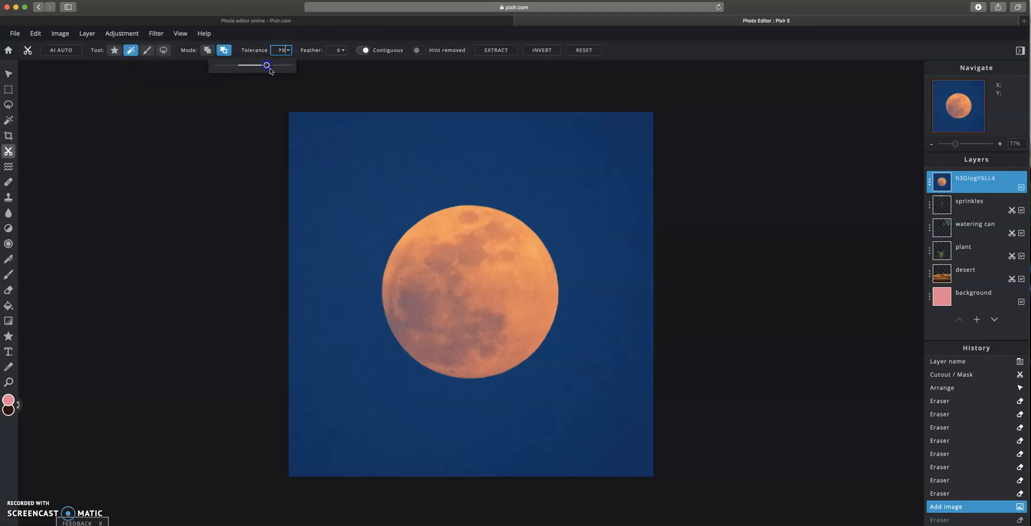
pyautogui.click(335, 151)
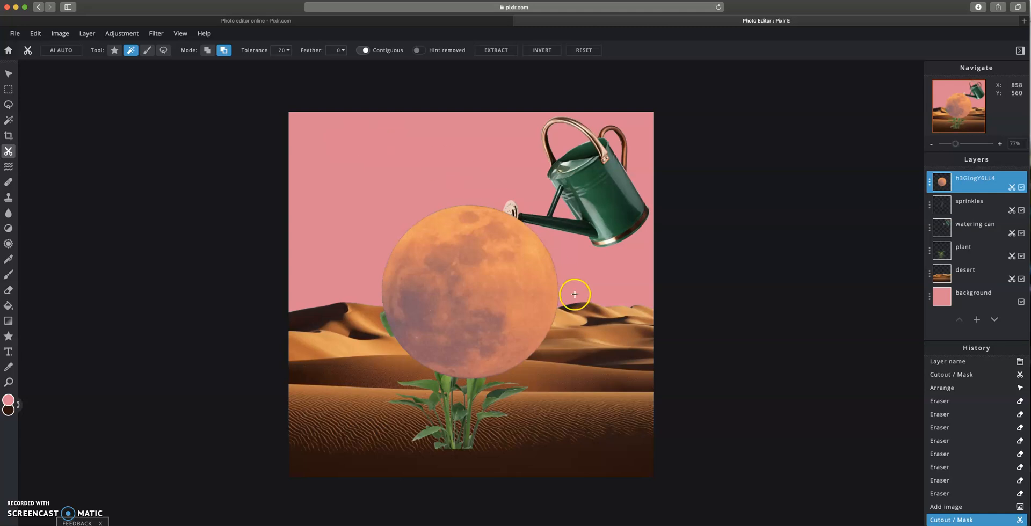
# - Move the moon up toward the upper-left area of the sky
pyautogui.click(16, 77)
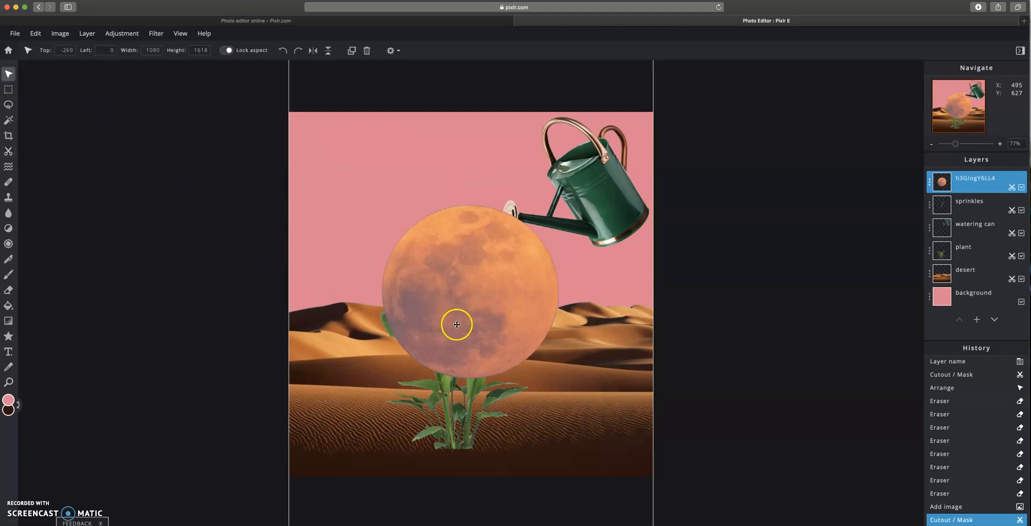
pyautogui.moveTo(469, 324); pyautogui.dragTo(380, 236)
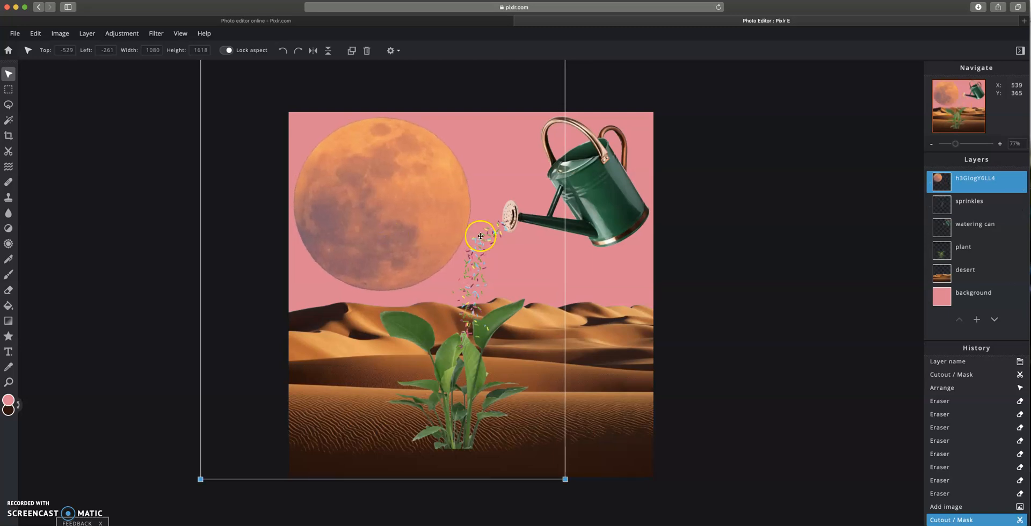
# - Rename the moon image layer to moon
pyautogui.click(938, 180)
pyautogui.click(887, 188)
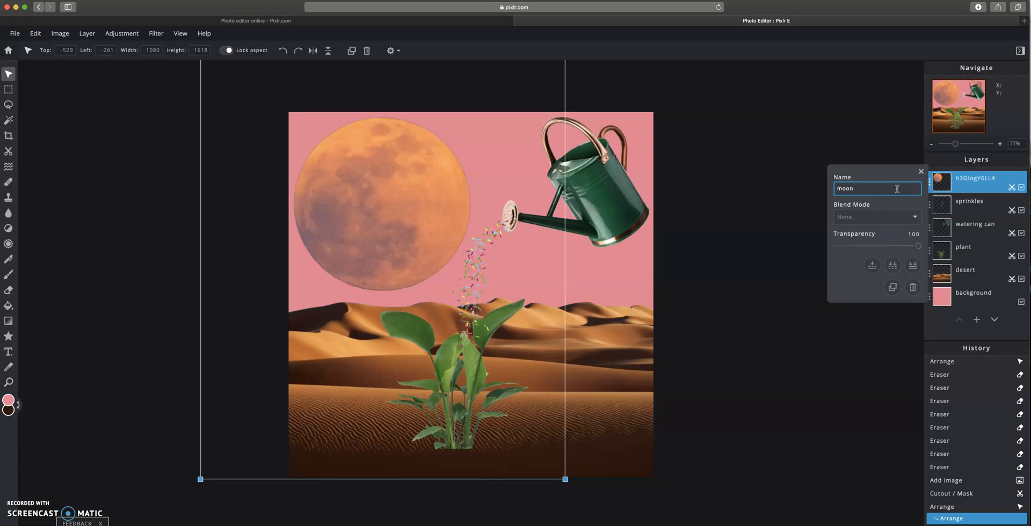
pyautogui.click(841, 216)
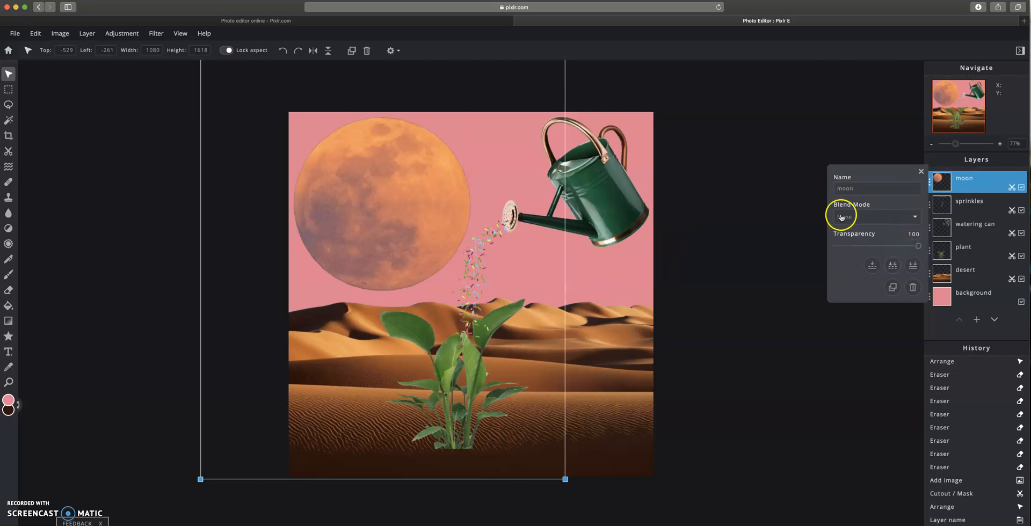
# - Scale the moon down to about 947 × 1419 and reposition it in the upper-left sky
pyautogui.moveTo(200, 479); pyautogui.dragTo(242, 419)
pyautogui.moveTo(415, 211)
pyautogui.mouseDown()
pyautogui.moveTo(402, 228)
pyautogui.moveTo(396, 220)
pyautogui.mouseUp()
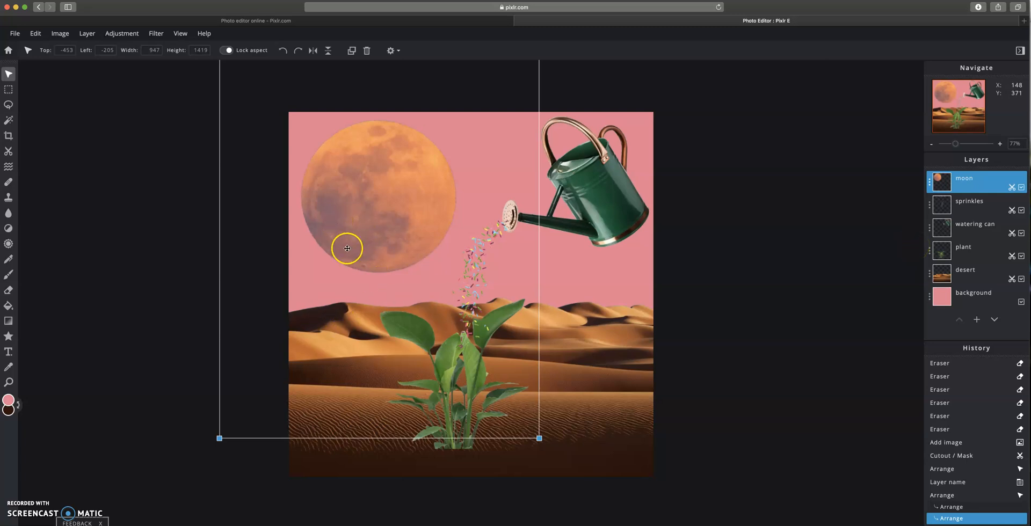
# - Try each blend mode on the moon layer and set it back to None
pyautogui.click(931, 186)
pyautogui.click(907, 210)
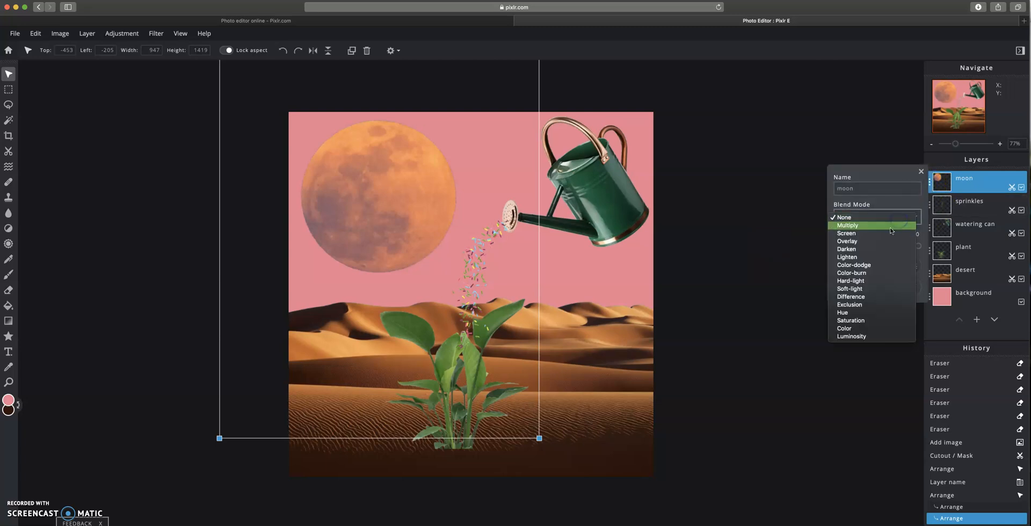
pyautogui.click(931, 187)
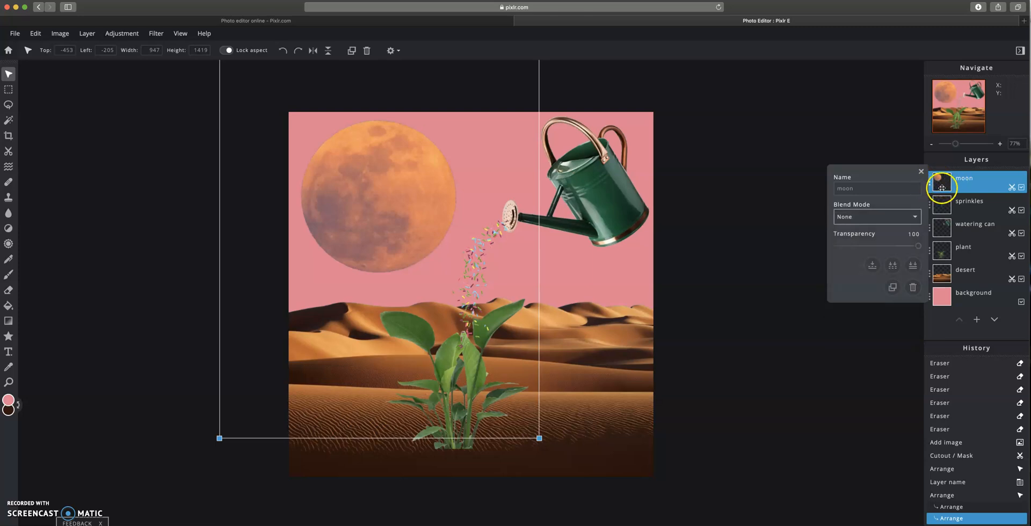
pyautogui.click(869, 215)
pyautogui.click(864, 222)
pyautogui.click(868, 221)
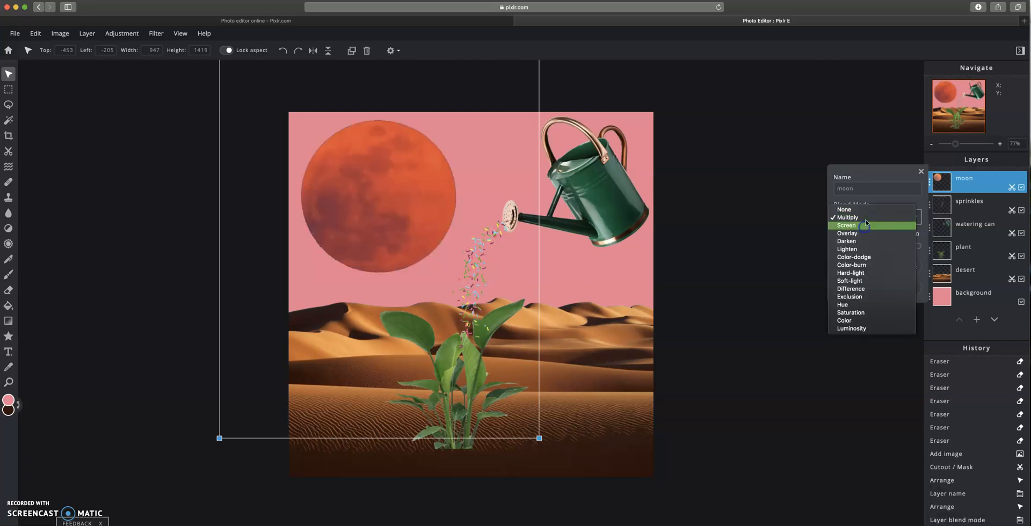
pyautogui.click(866, 224)
pyautogui.click(865, 223)
pyautogui.click(862, 226)
pyautogui.click(866, 219)
pyautogui.click(865, 226)
pyautogui.click(864, 226)
pyautogui.click(864, 226)
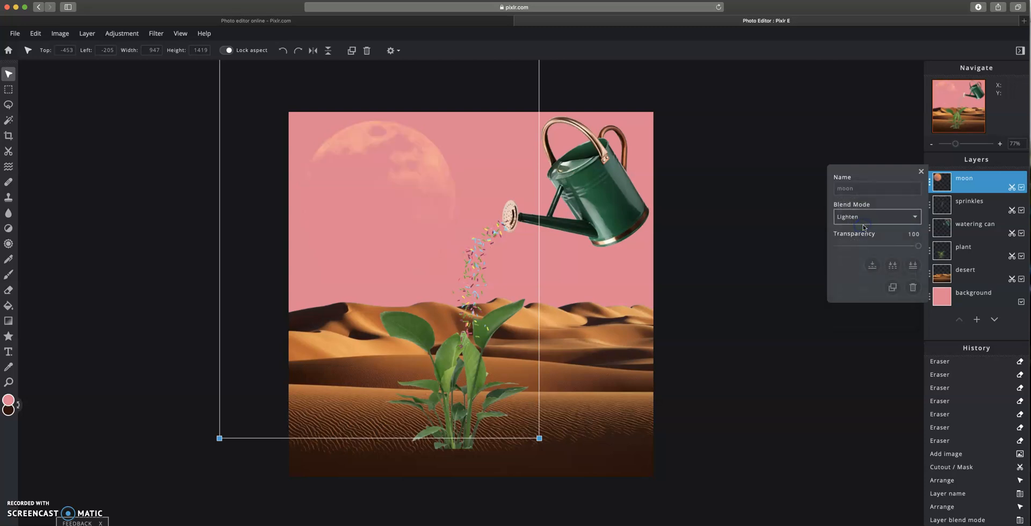
pyautogui.click(862, 226)
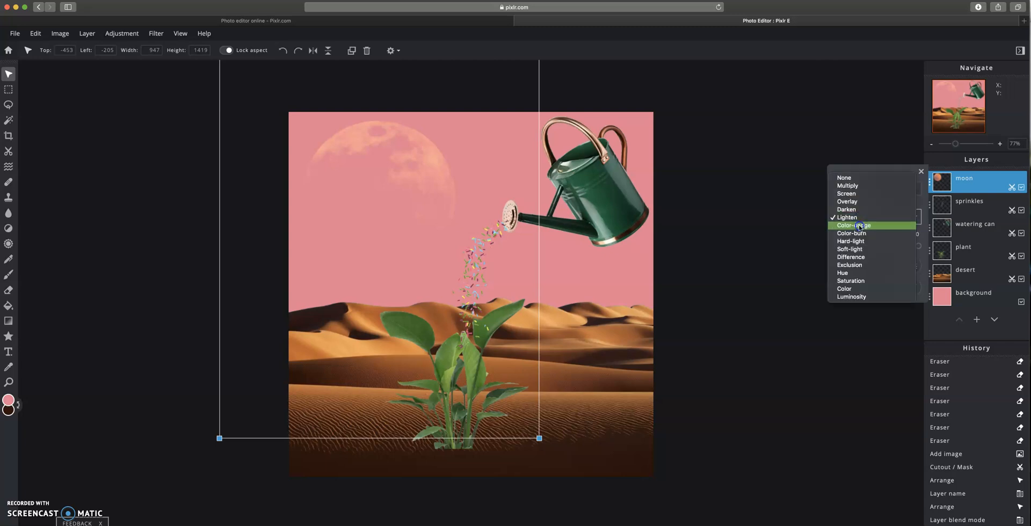
pyautogui.click(860, 226)
pyautogui.click(864, 222)
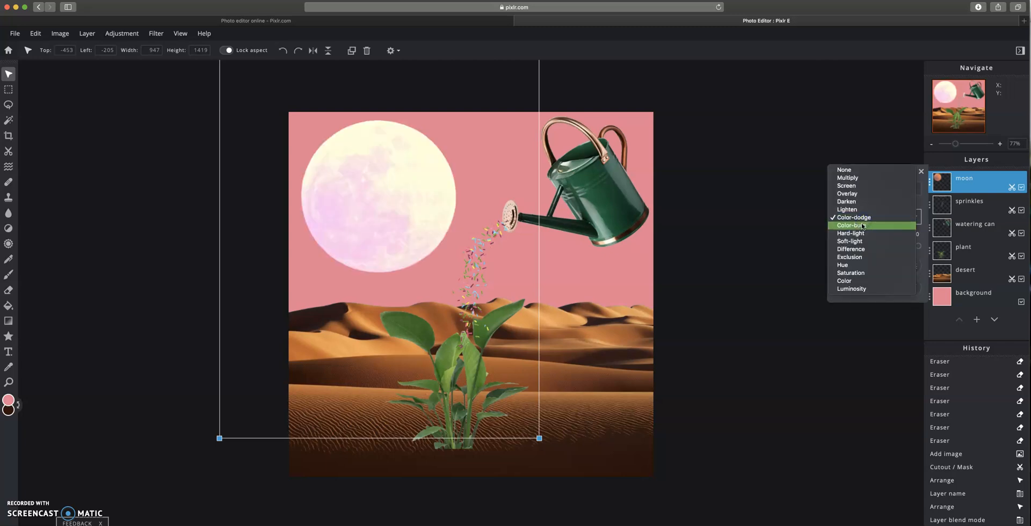
pyautogui.click(863, 226)
pyautogui.click(863, 222)
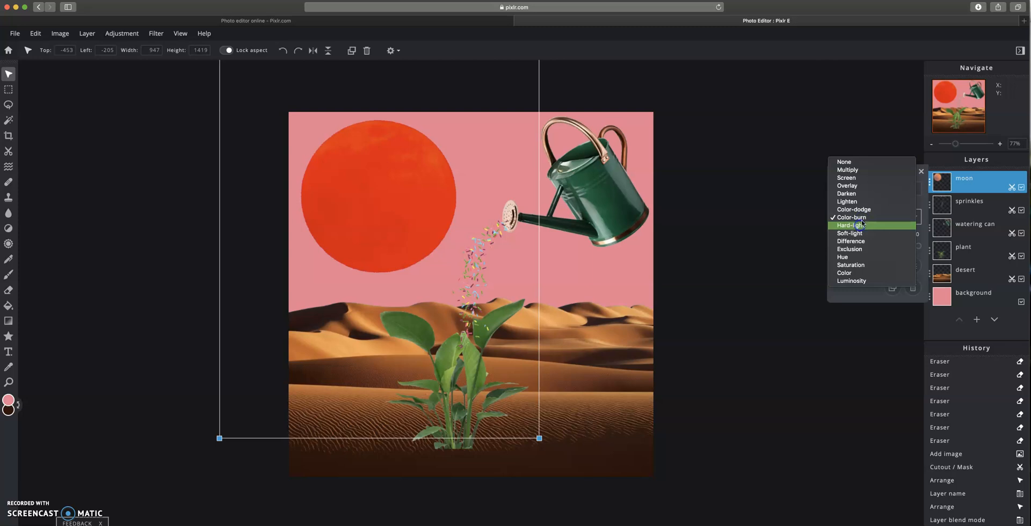
pyautogui.click(863, 225)
pyautogui.click(864, 218)
pyautogui.click(864, 224)
pyautogui.click(864, 222)
pyautogui.click(864, 219)
pyautogui.click(864, 219)
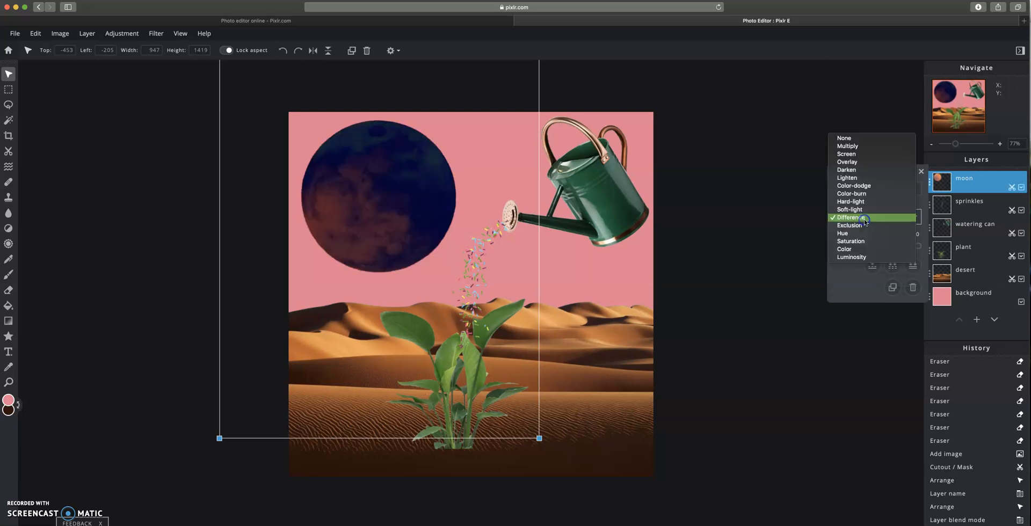
pyautogui.click(863, 225)
pyautogui.click(863, 223)
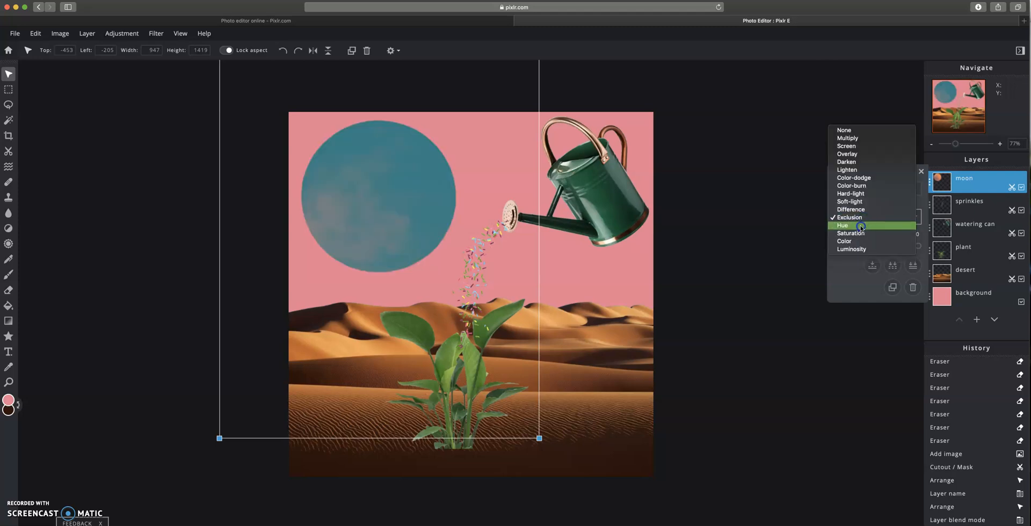
pyautogui.click(861, 226)
pyautogui.click(863, 219)
pyautogui.click(864, 224)
pyautogui.click(863, 222)
pyautogui.click(859, 218)
pyautogui.click(860, 219)
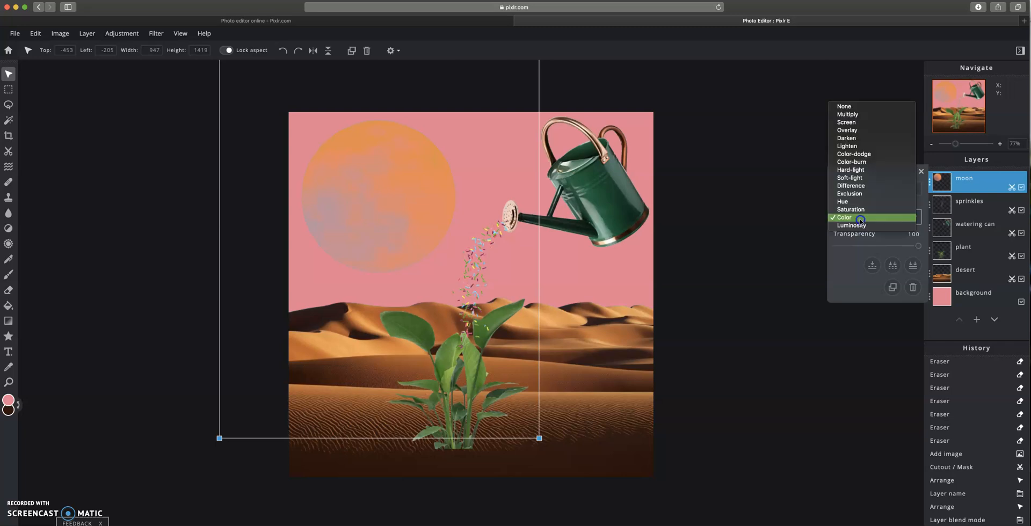
pyautogui.click(859, 225)
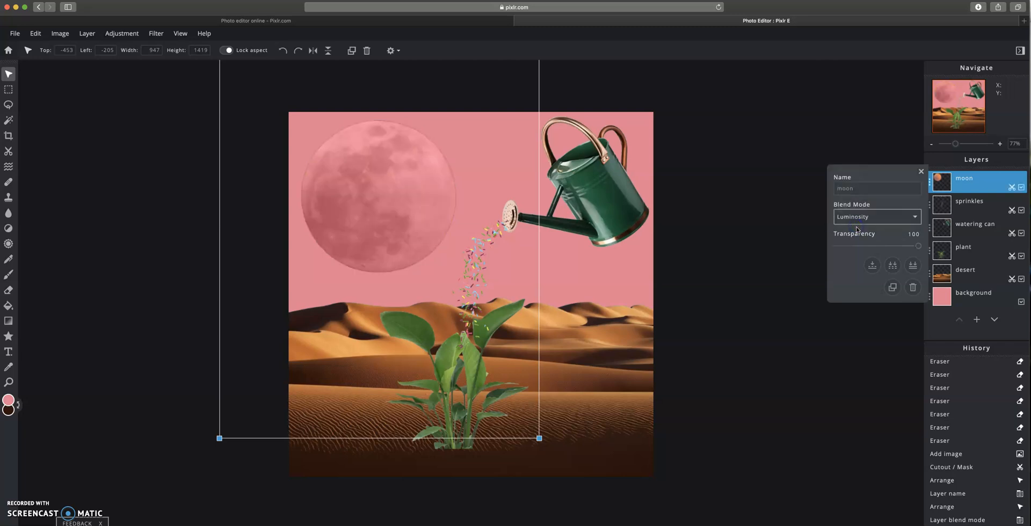
pyautogui.click(856, 224)
pyautogui.click(853, 214)
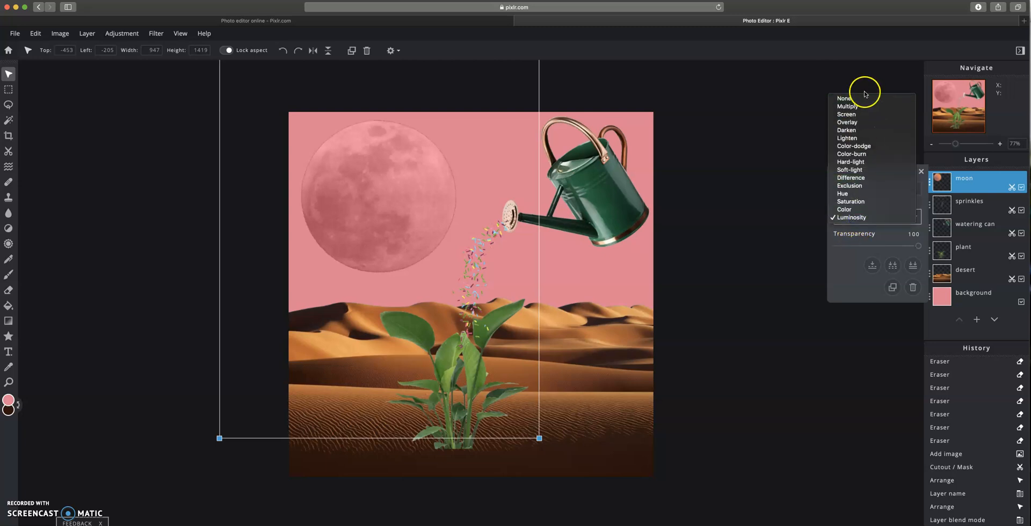
pyautogui.click(860, 99)
# - Nudge the moon slightly down and to the right
pyautogui.click(473, 235)
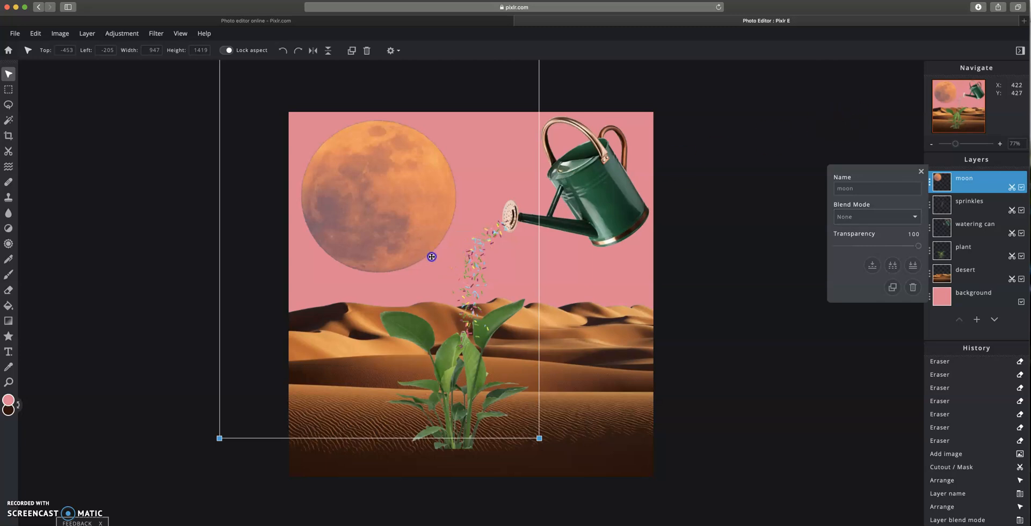
pyautogui.moveTo(418, 218); pyautogui.dragTo(421, 226)
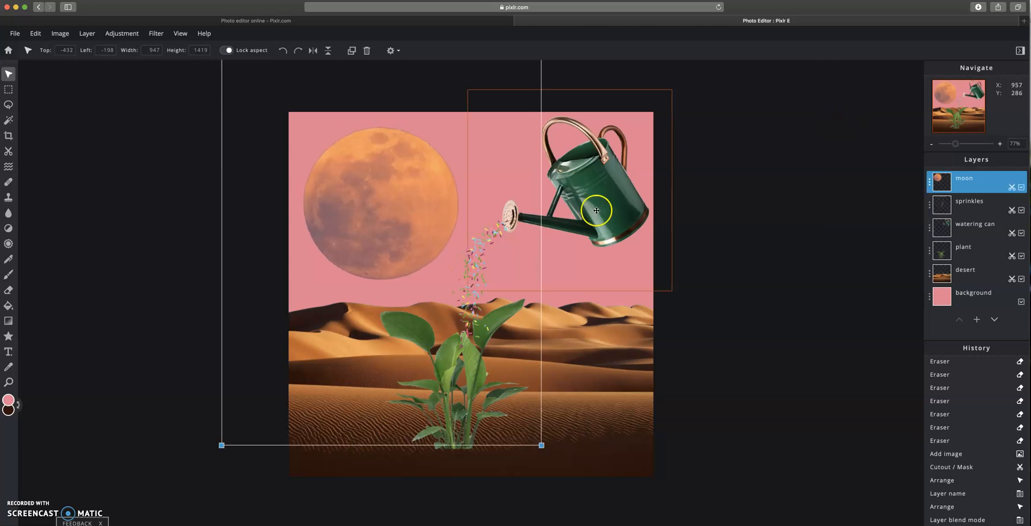
# - Try the blend modes on the watering can layer and set it to Hard-light
pyautogui.click(962, 232)
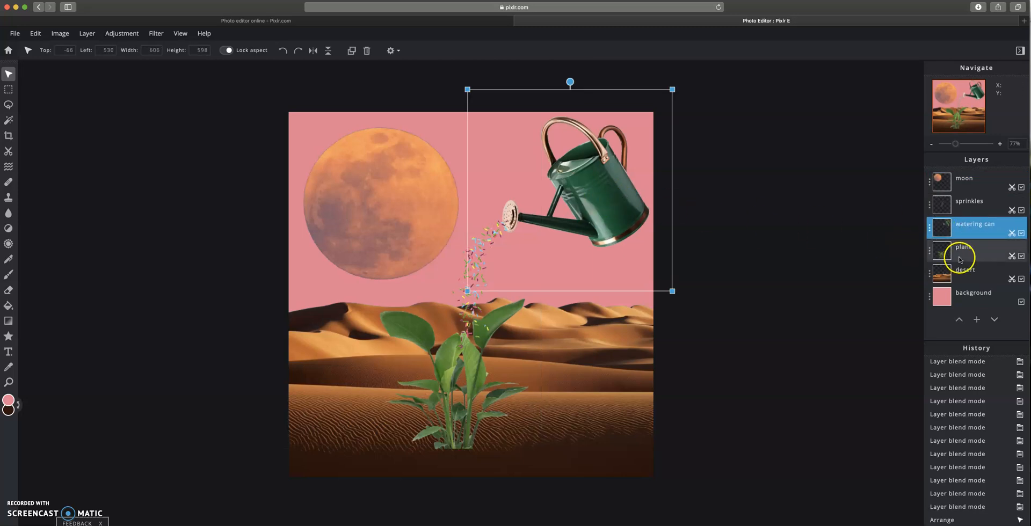
pyautogui.click(930, 232)
pyautogui.click(870, 263)
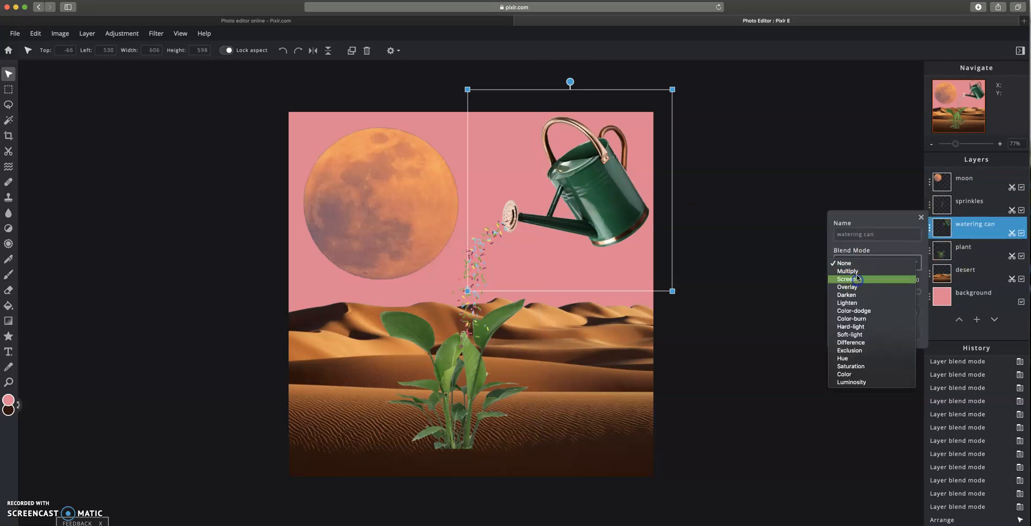
pyautogui.click(858, 280)
pyautogui.click(864, 265)
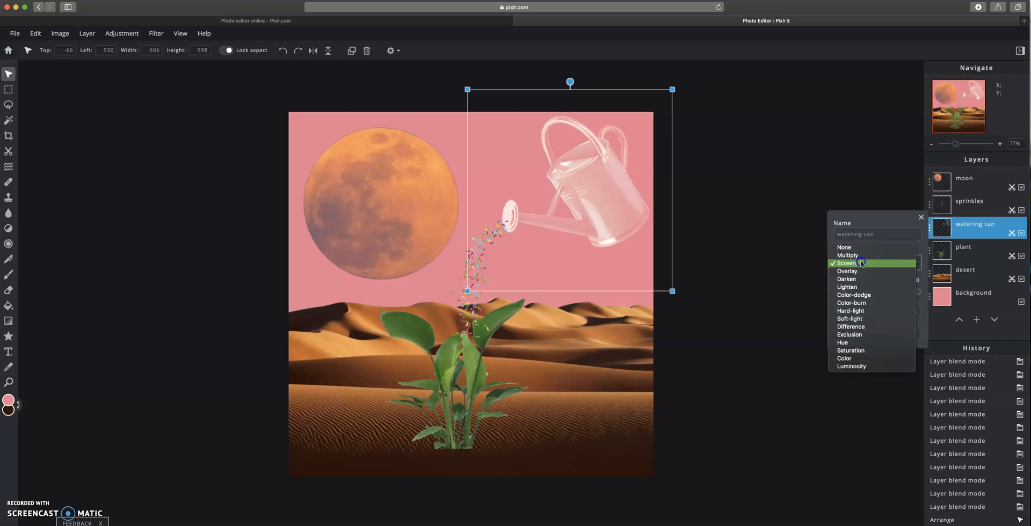
pyautogui.click(859, 279)
pyautogui.click(864, 264)
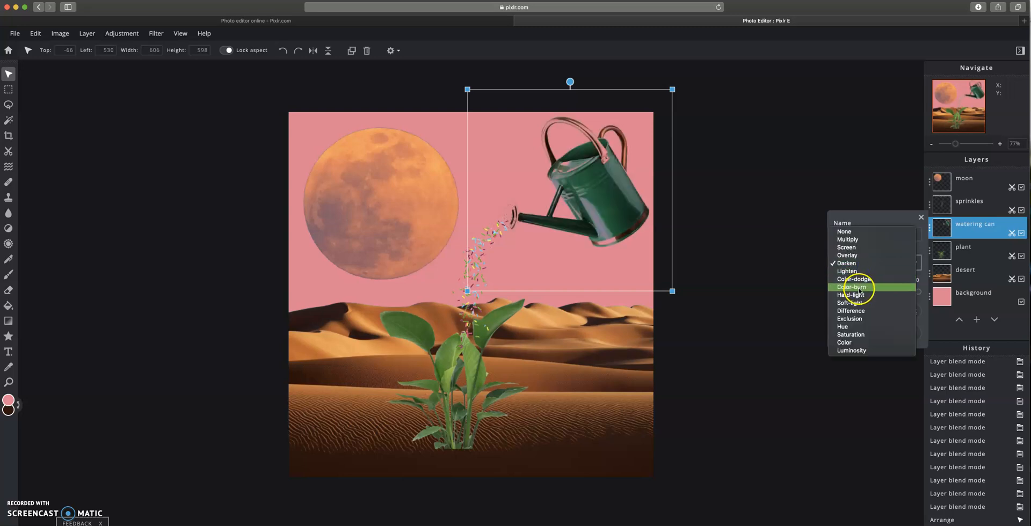
pyautogui.click(859, 287)
pyautogui.click(867, 265)
pyautogui.click(853, 295)
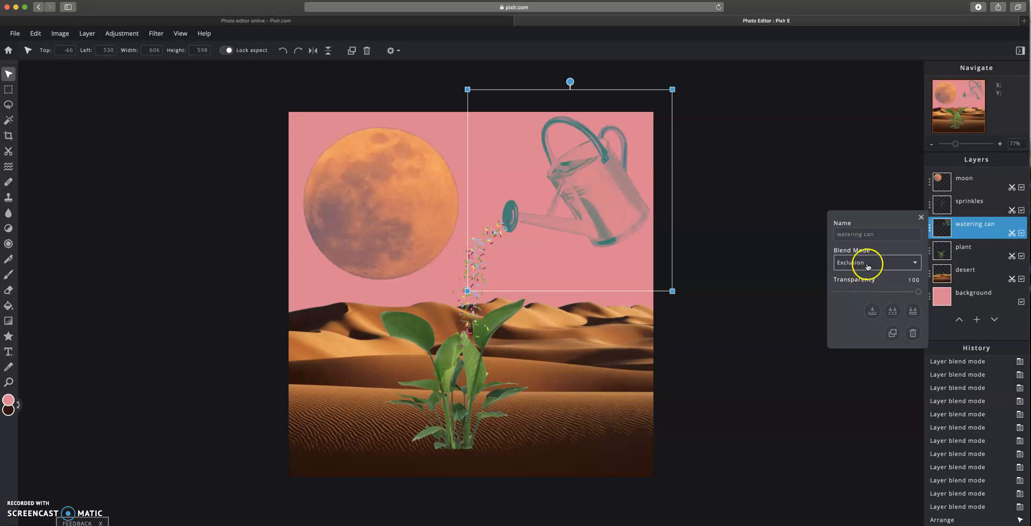
pyautogui.click(869, 264)
pyautogui.click(854, 295)
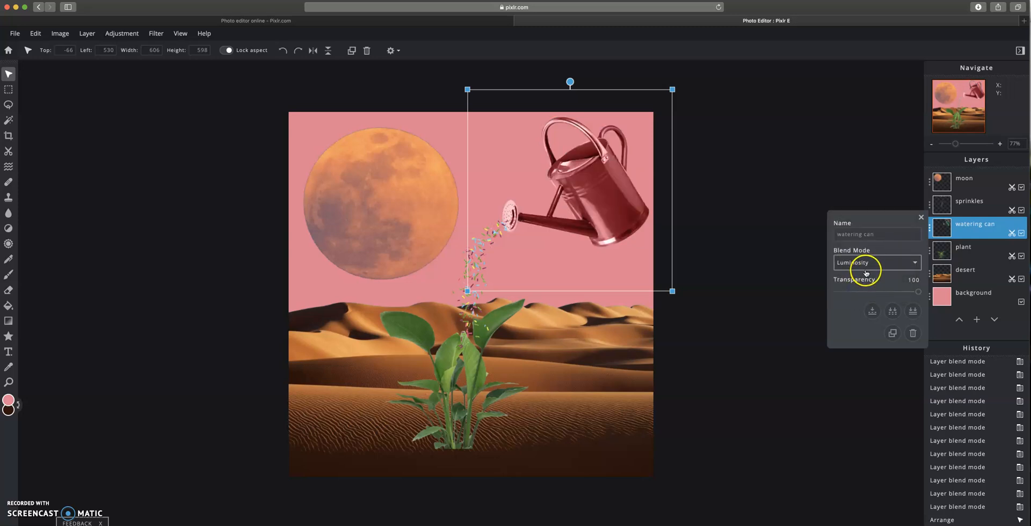
pyautogui.click(866, 263)
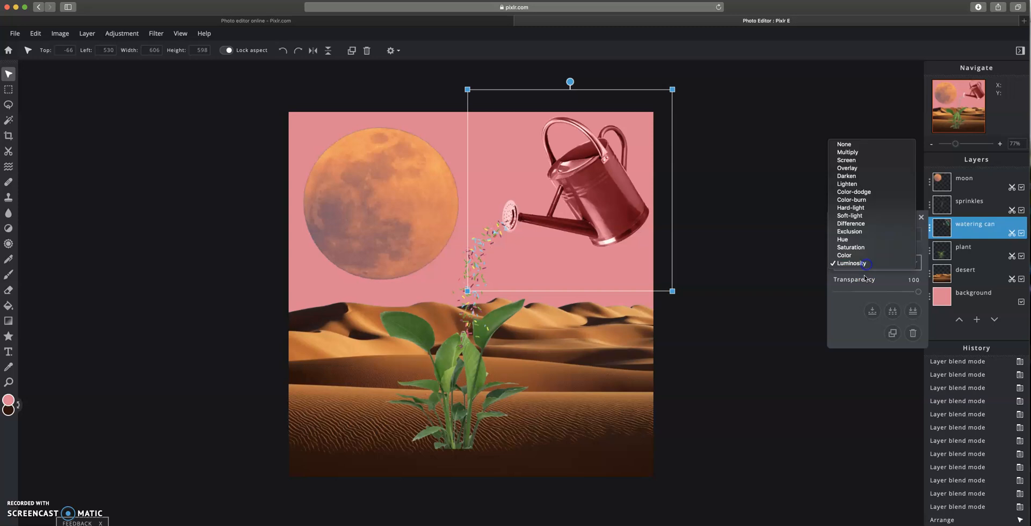
pyautogui.click(859, 256)
pyautogui.click(864, 261)
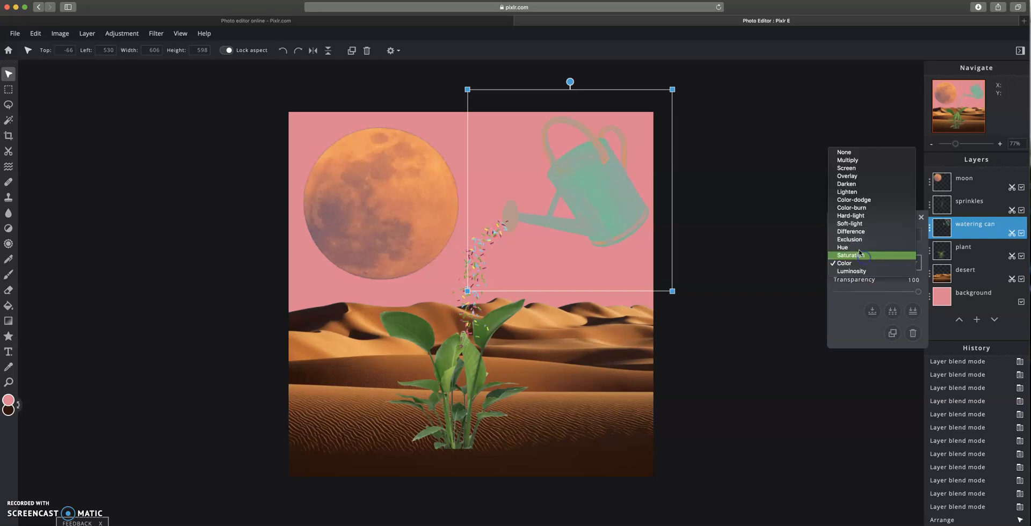
pyautogui.click(859, 256)
pyautogui.click(861, 263)
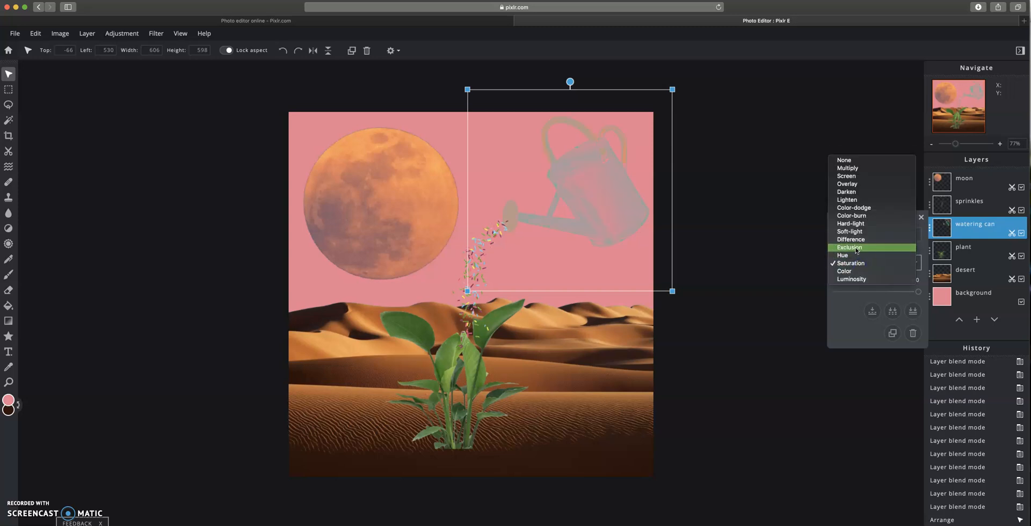
pyautogui.click(860, 248)
pyautogui.click(861, 264)
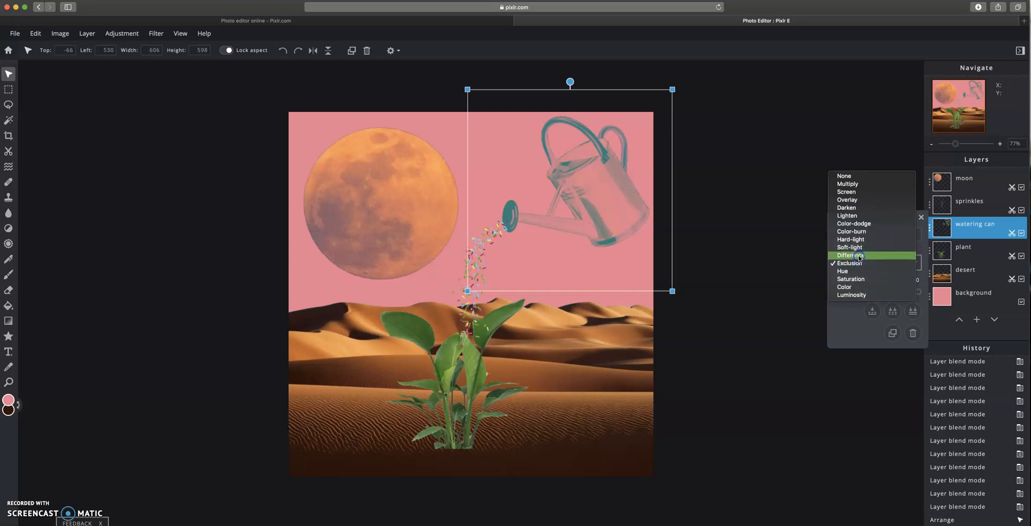
pyautogui.click(860, 262)
pyautogui.click(862, 266)
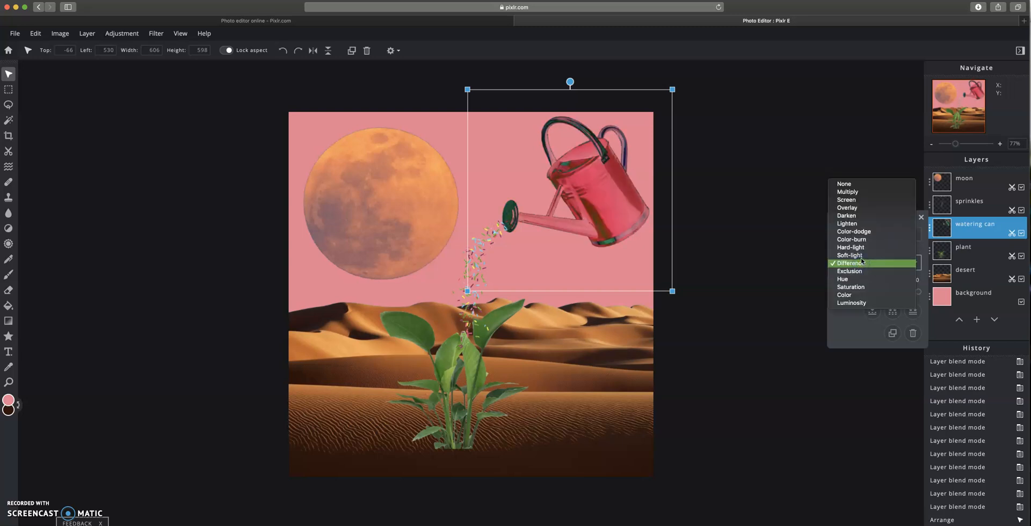
pyautogui.click(861, 256)
pyautogui.click(862, 263)
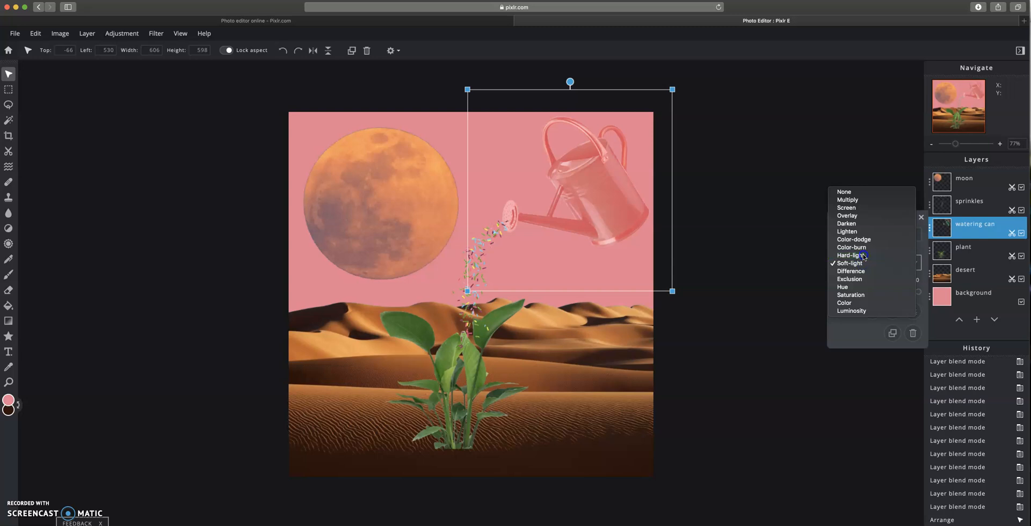
pyautogui.click(864, 256)
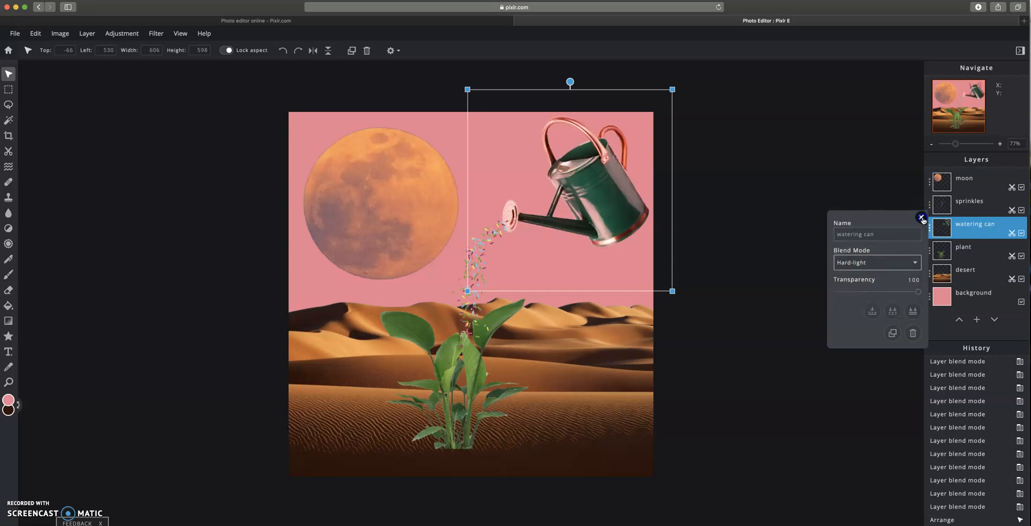
pyautogui.click(922, 218)
# - Select the plant layer and preview the Too-Old effects in the Effect Library, lowering Gordon's strength to about 19
pyautogui.click(476, 380)
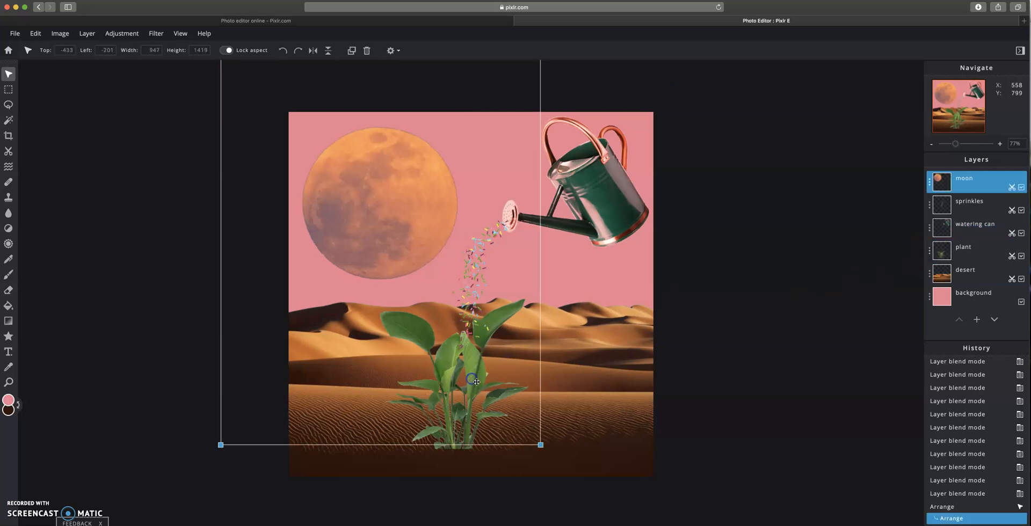
pyautogui.click(963, 252)
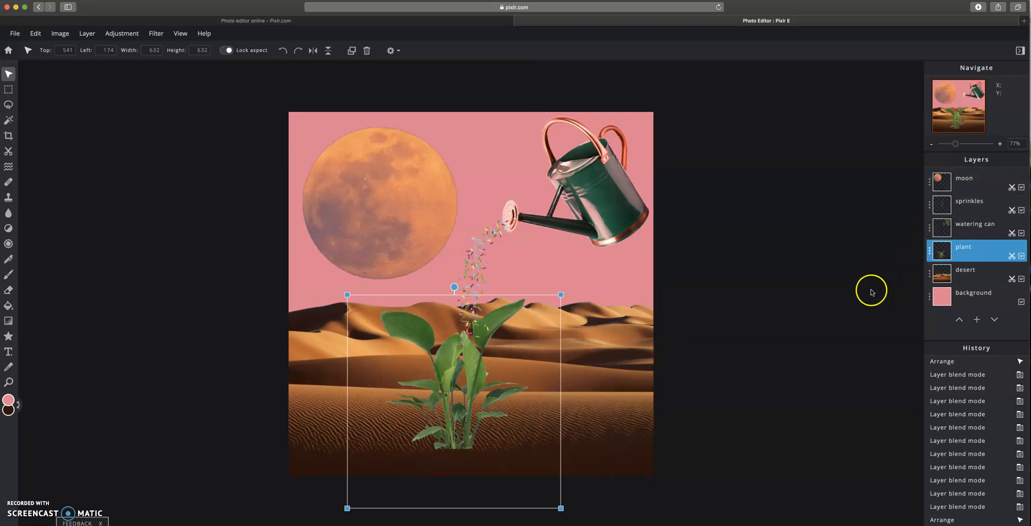
pyautogui.click(57, 36)
pyautogui.moveTo(86, 33)
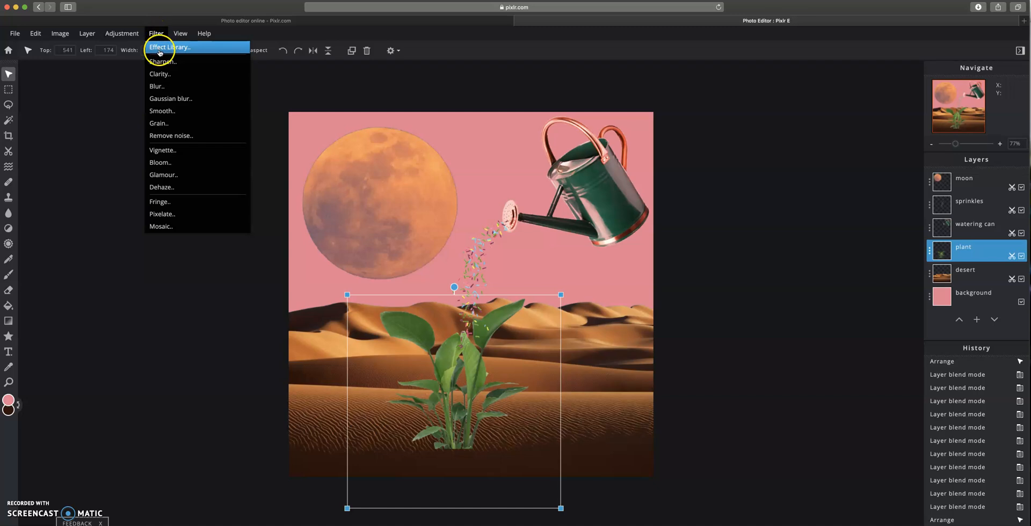
pyautogui.click(160, 48)
pyautogui.moveTo(485, 171); pyautogui.dragTo(713, 137)
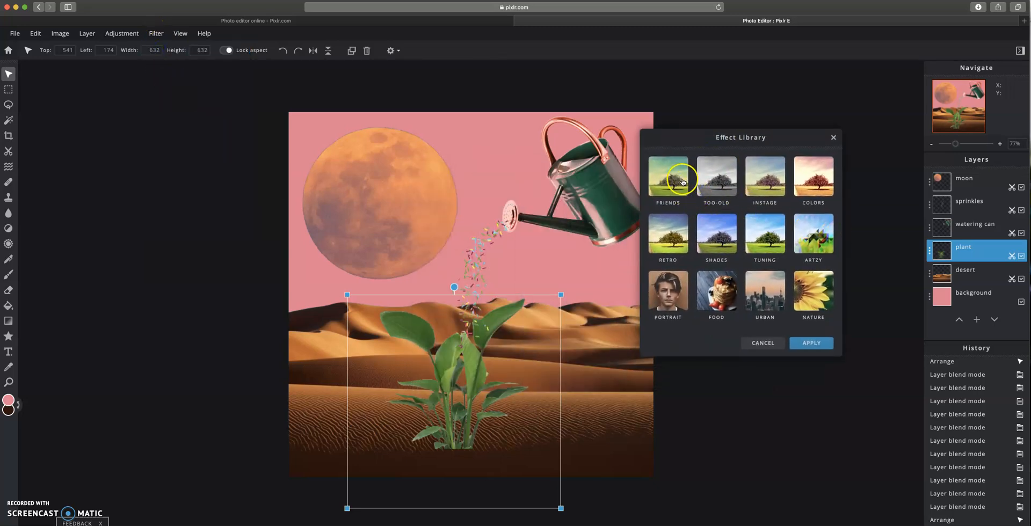
pyautogui.click(712, 189)
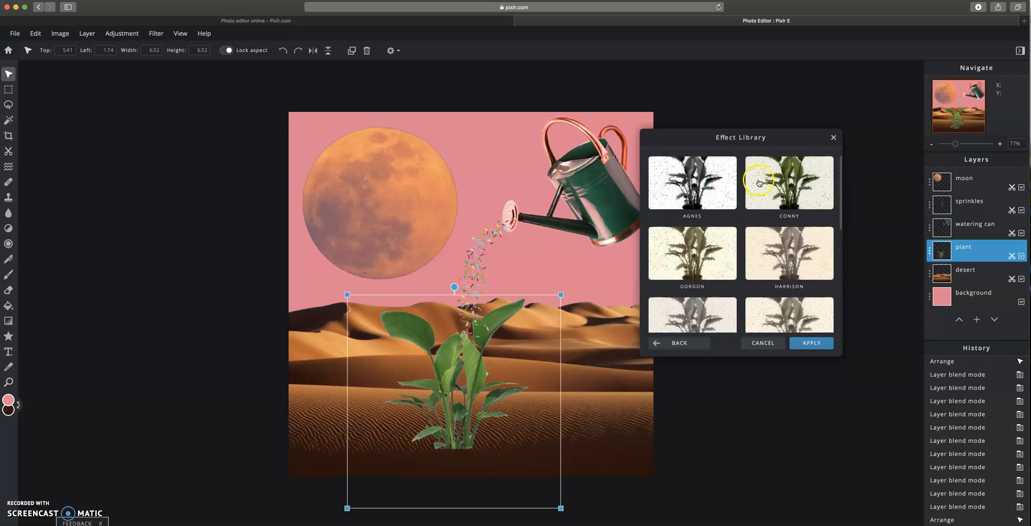
pyautogui.click(696, 252)
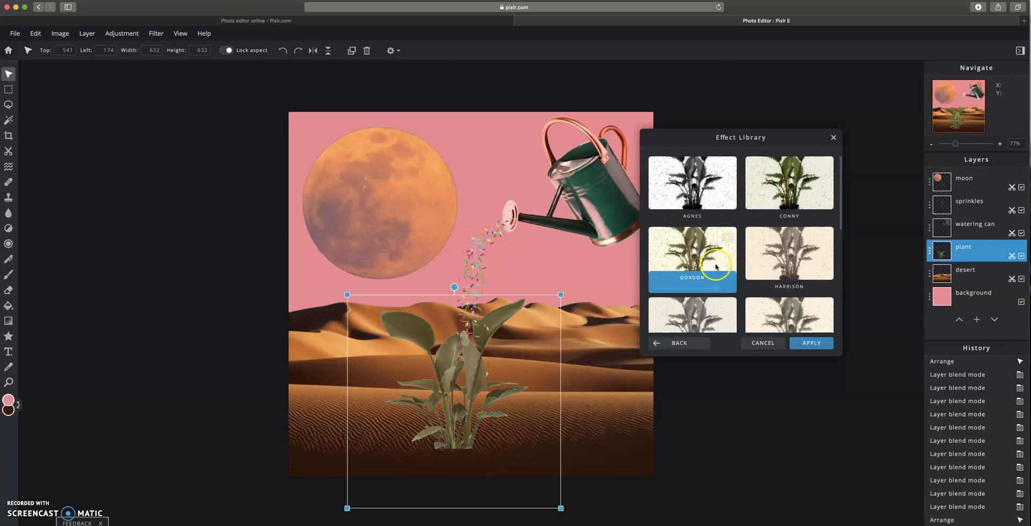
pyautogui.click(769, 259)
pyautogui.click(781, 190)
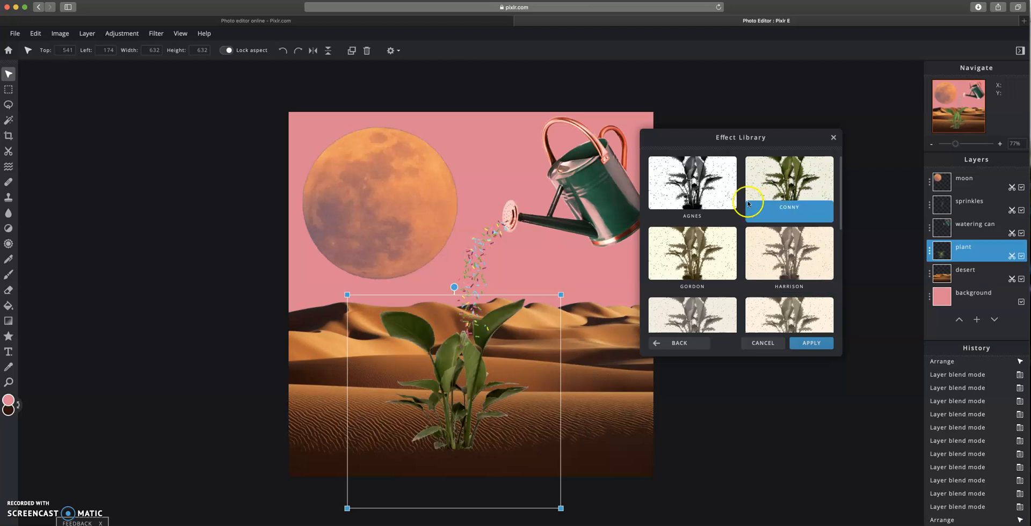
pyautogui.click(712, 193)
pyautogui.click(782, 310)
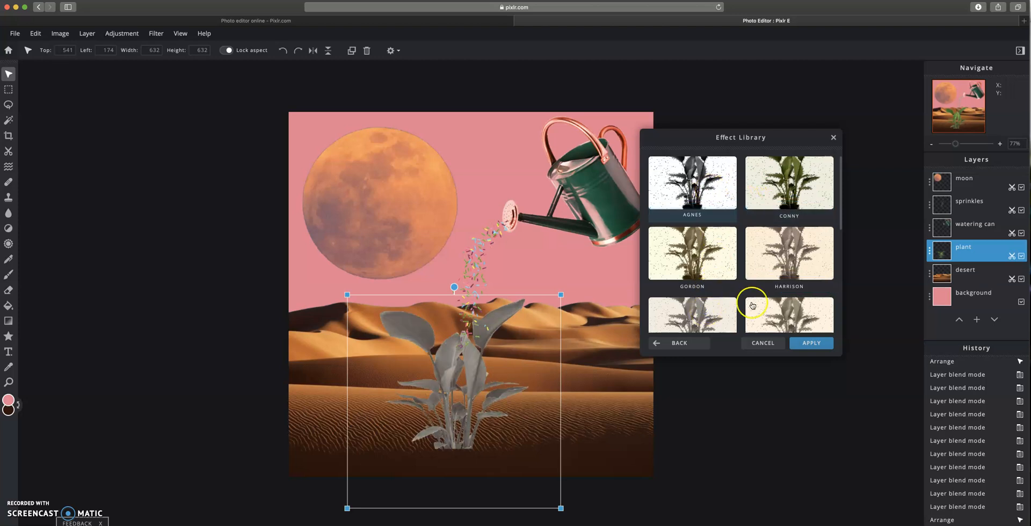
pyautogui.click(723, 263)
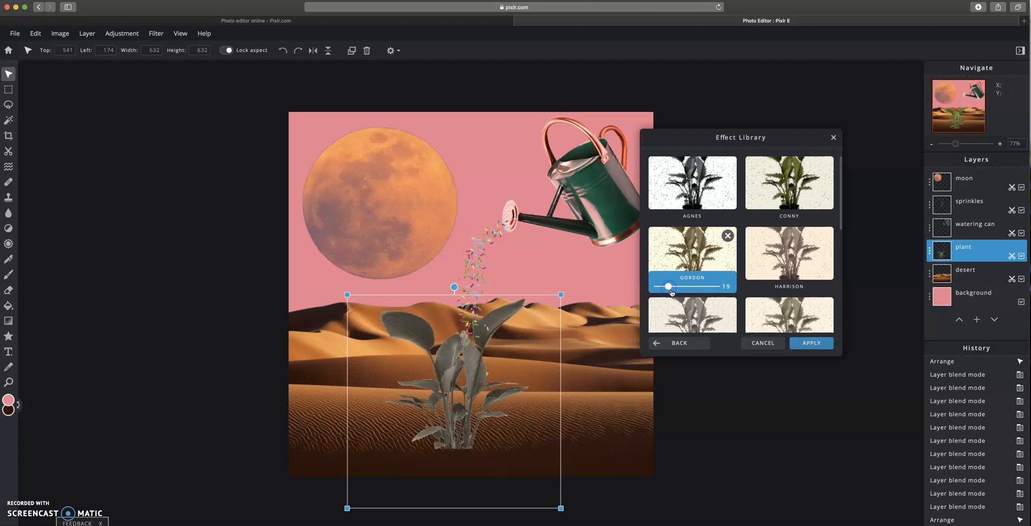
pyautogui.moveTo(662, 288); pyautogui.dragTo(688, 288)
pyautogui.click(678, 342)
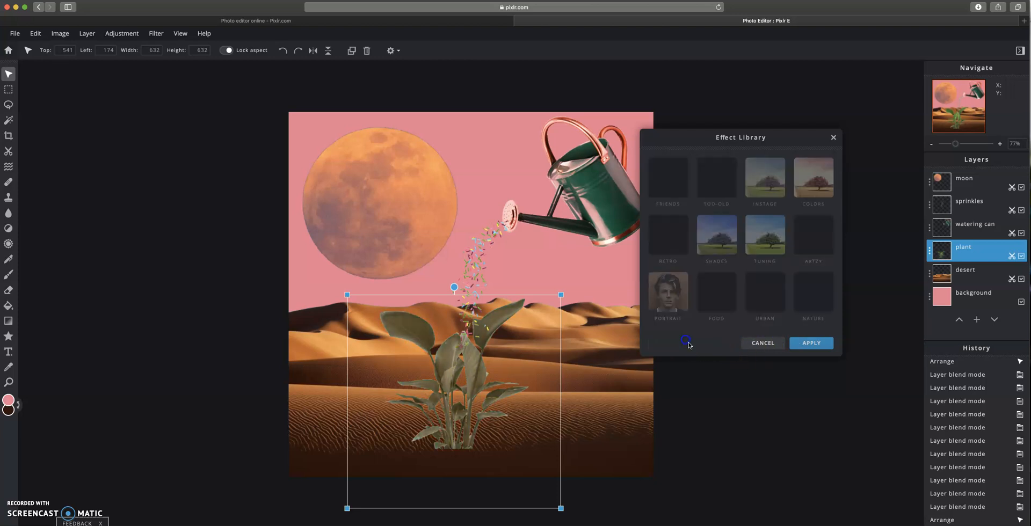
# - Apply the Shades category's Creamlow effect to the plant at 100 strength
pyautogui.click(709, 247)
pyautogui.click(711, 247)
pyautogui.click(779, 270)
pyautogui.click(796, 223)
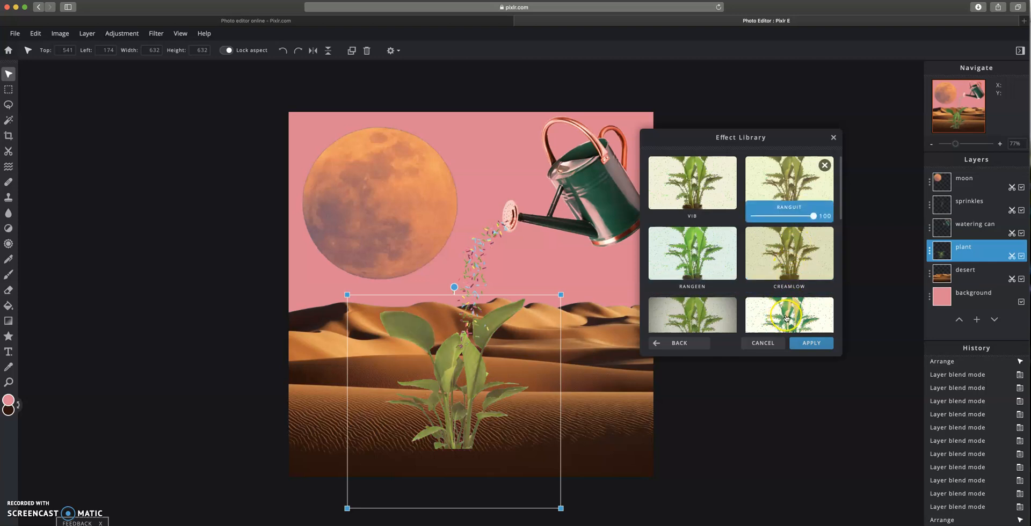
pyautogui.click(693, 317)
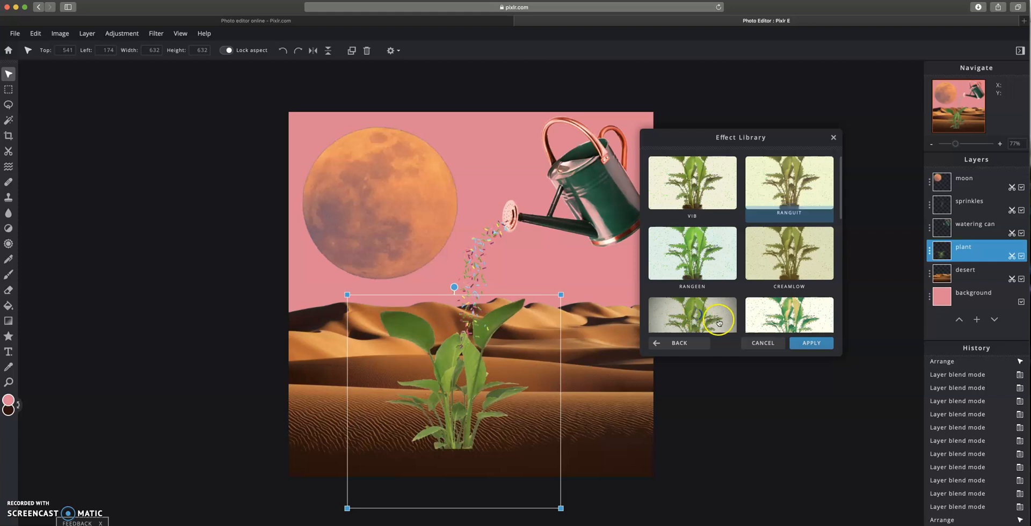
pyautogui.click(794, 318)
pyautogui.click(794, 206)
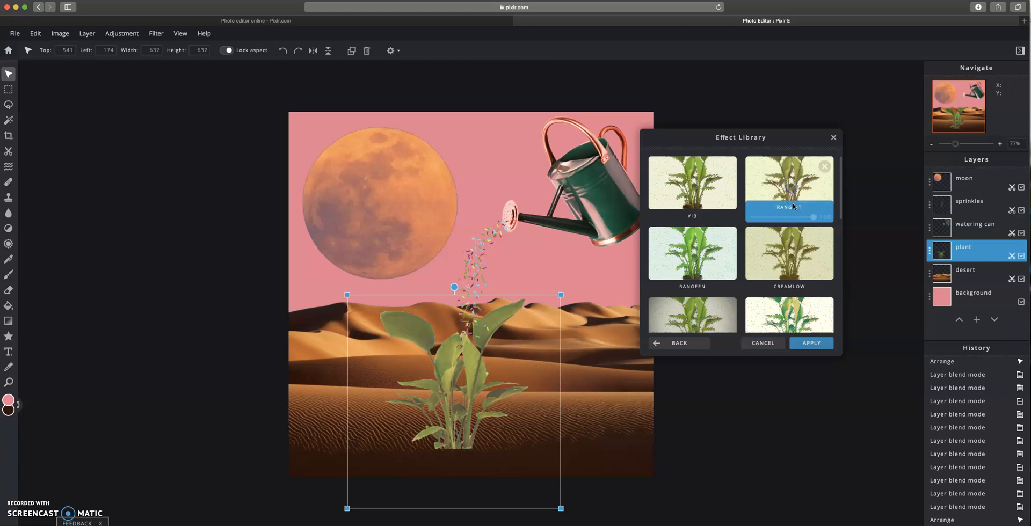
pyautogui.click(785, 247)
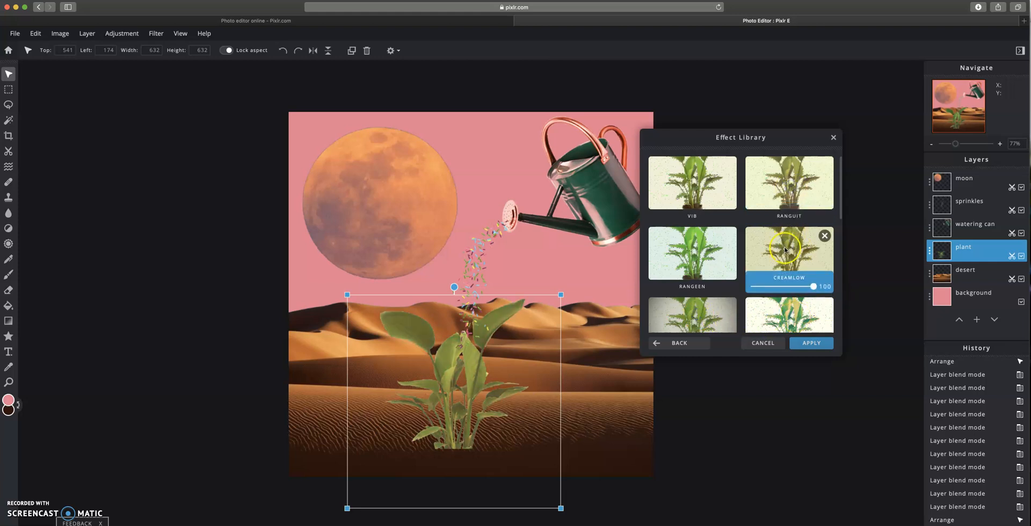
pyautogui.click(812, 344)
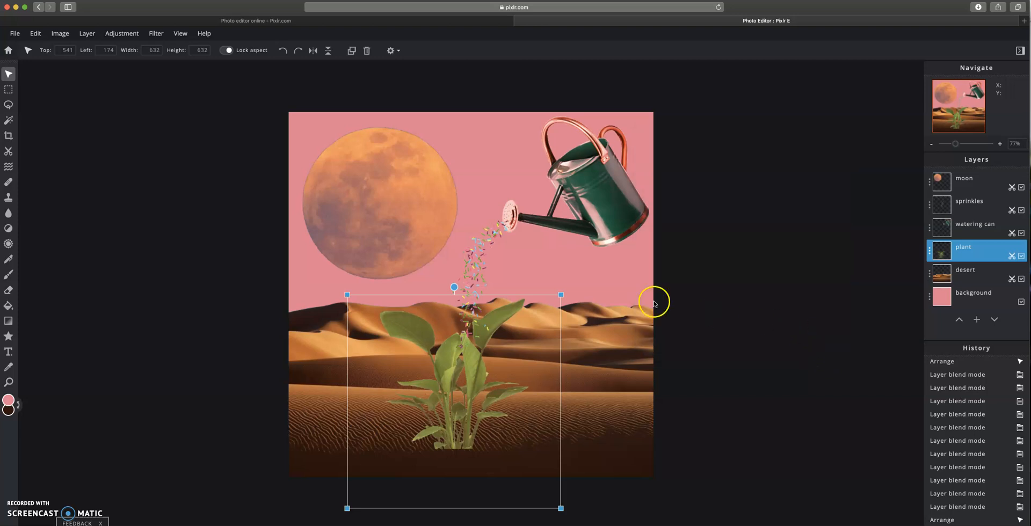
# - Set the moon layer's transparency to 56
pyautogui.click(379, 223)
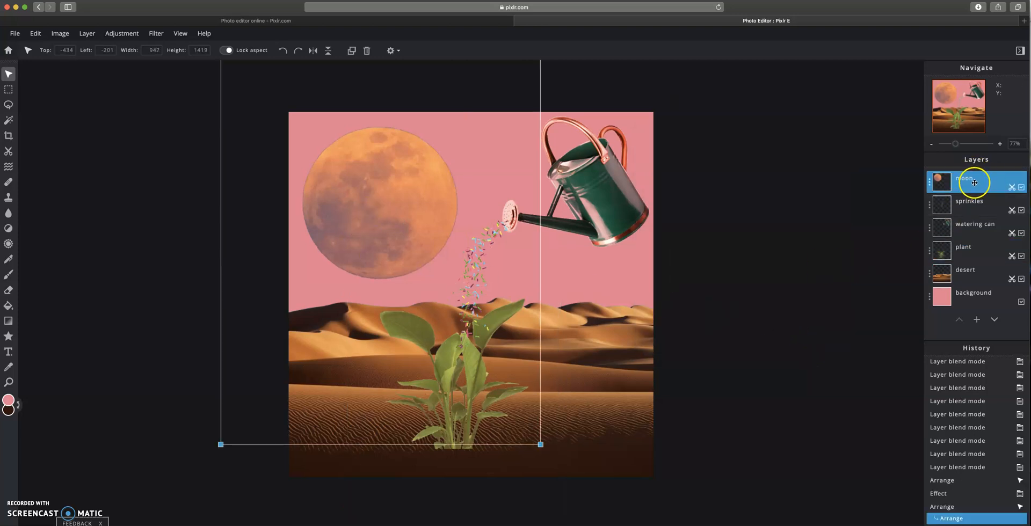
pyautogui.click(929, 182)
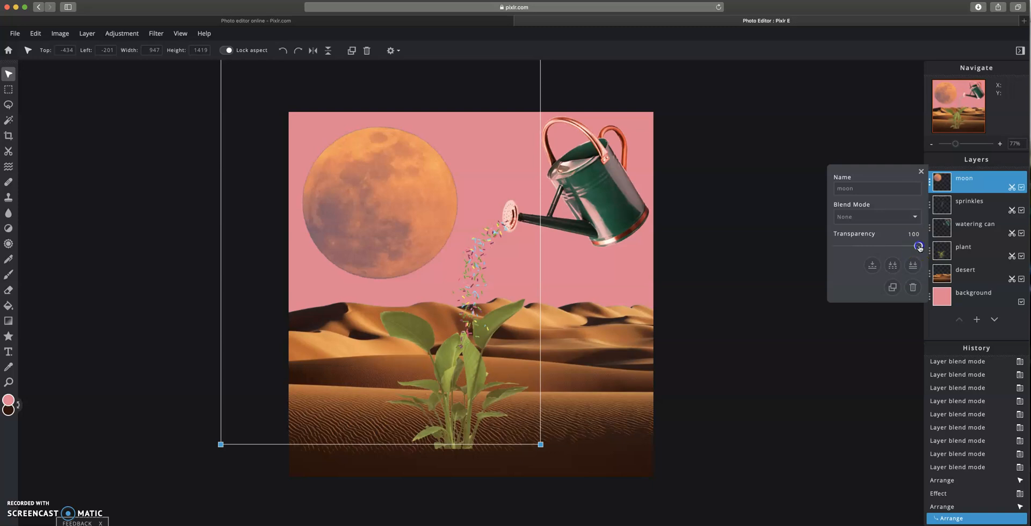
pyautogui.click(883, 247)
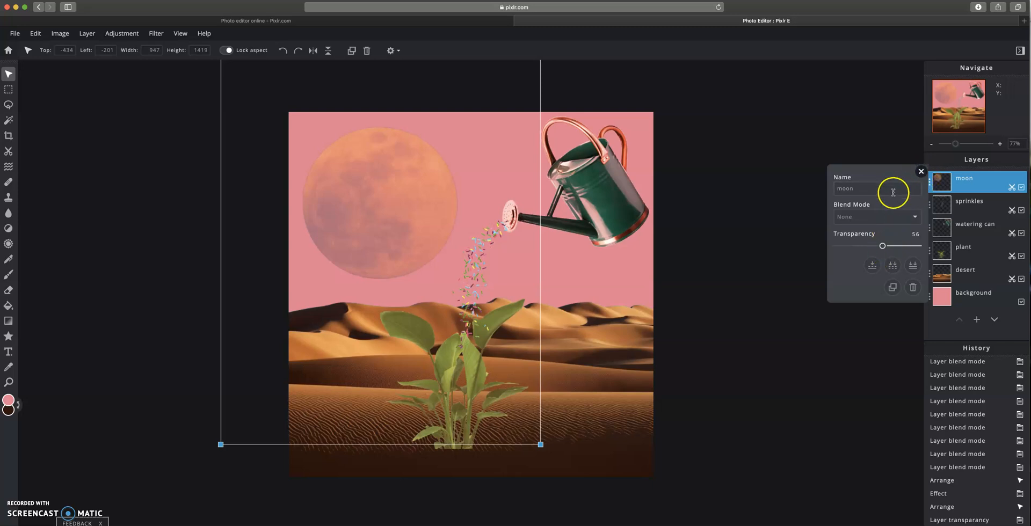
pyautogui.click(922, 173)
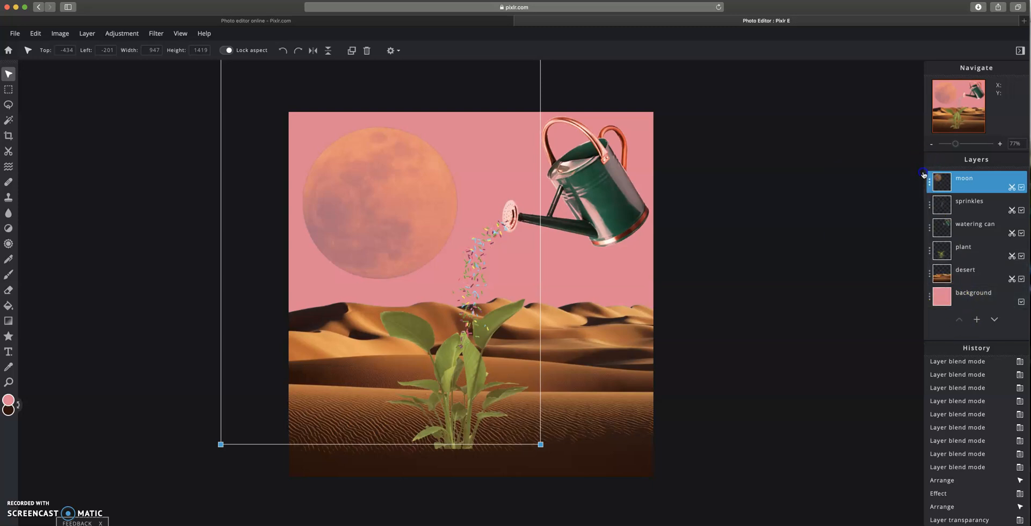
# - Select the sprinkles layer and preview the Tuning effects in the Effect Library
pyautogui.moveTo(478, 265); pyautogui.dragTo(477, 264)
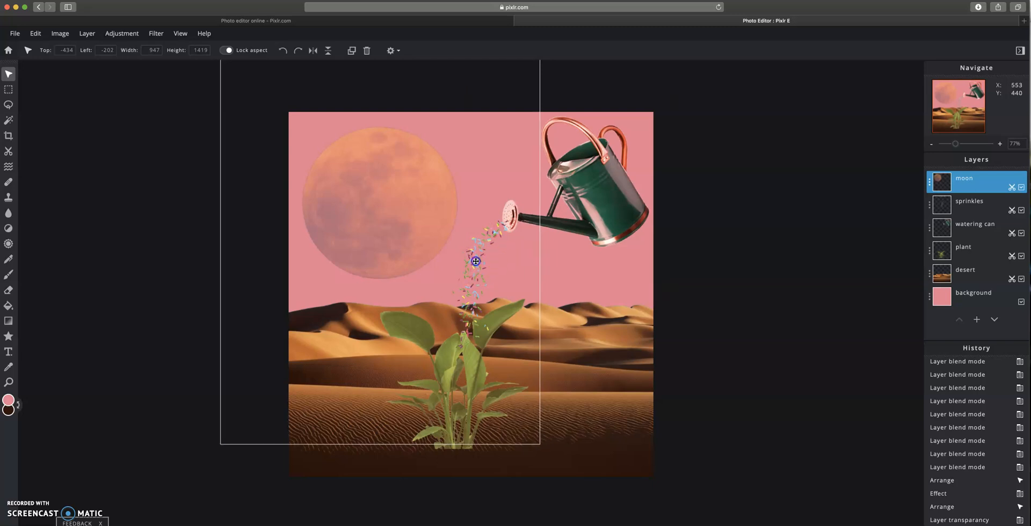
pyautogui.click(967, 209)
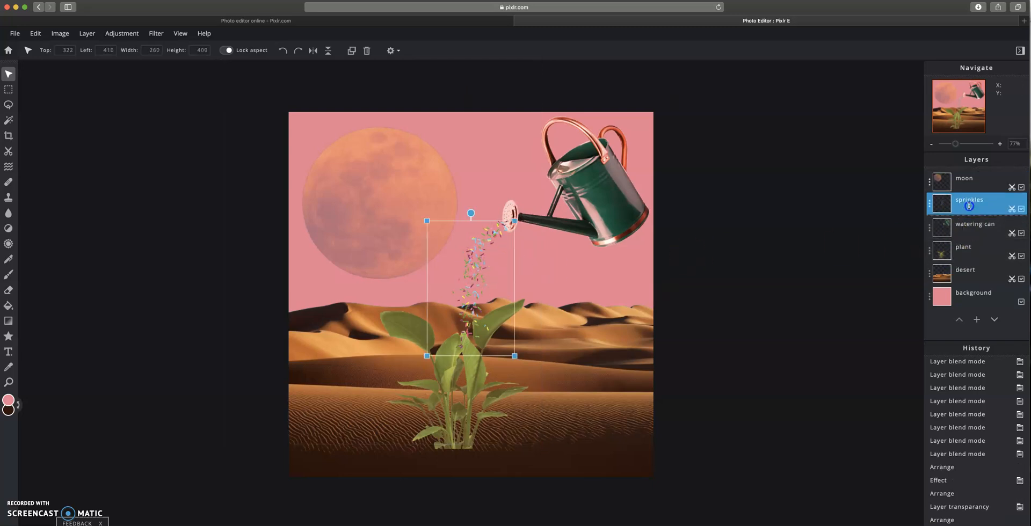
pyautogui.click(156, 33)
pyautogui.click(172, 48)
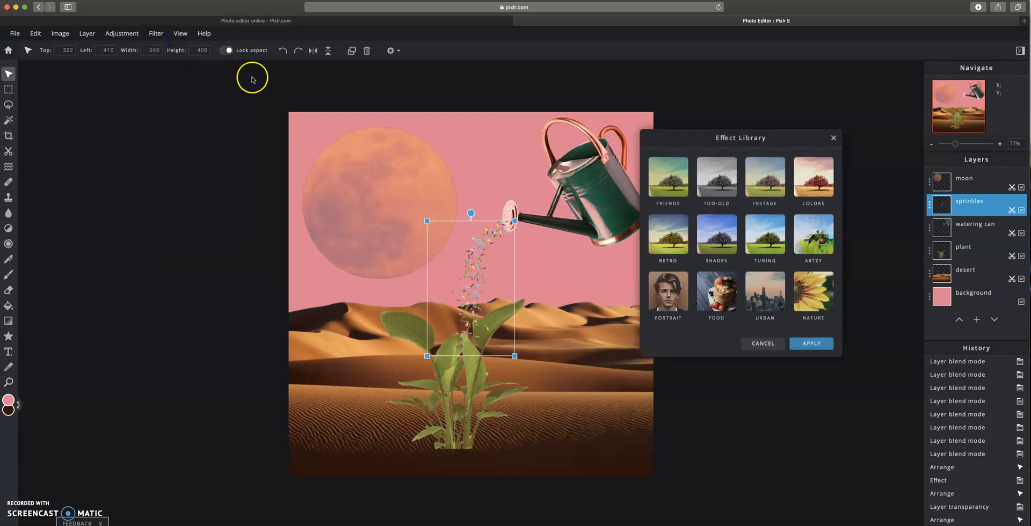
pyautogui.click(771, 241)
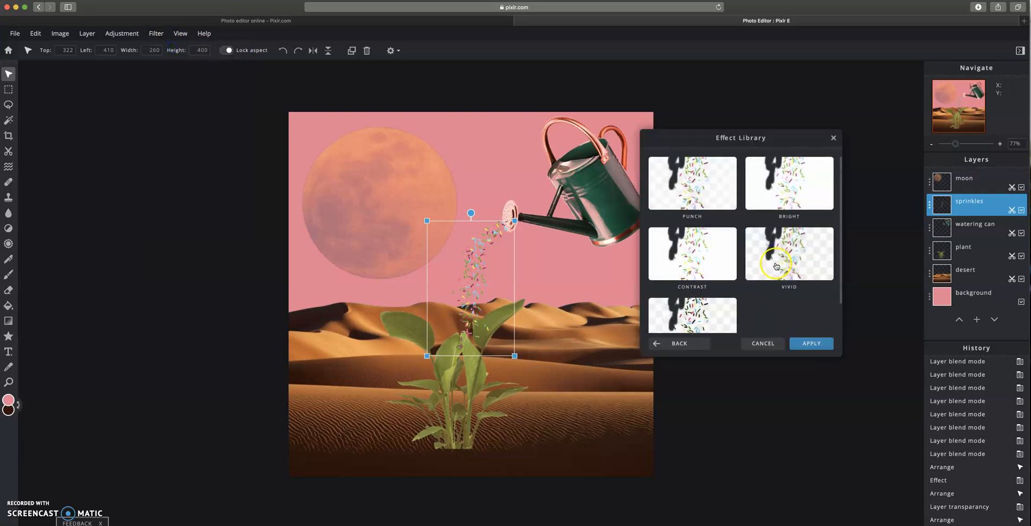
pyautogui.click(782, 258)
pyautogui.click(791, 199)
pyautogui.click(712, 193)
pyautogui.click(696, 345)
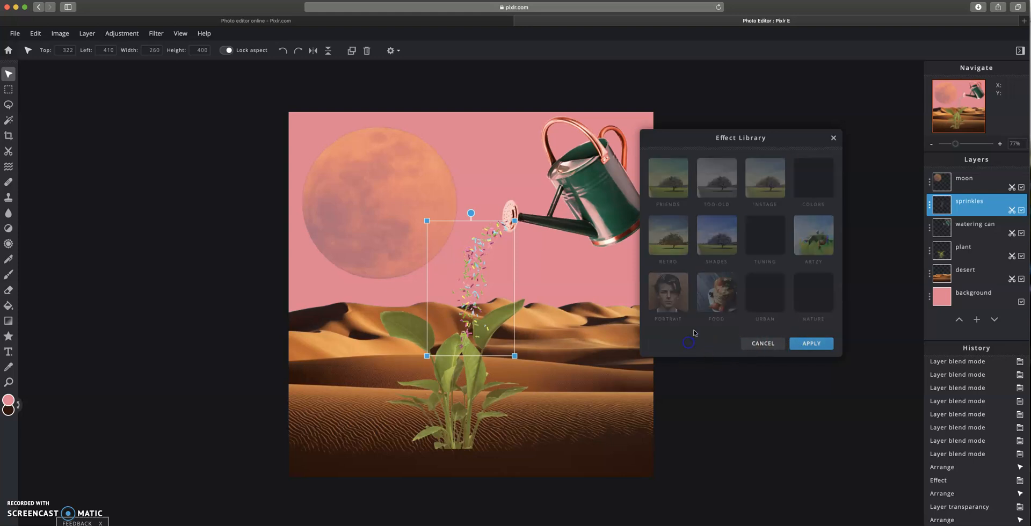
# - Apply the Colors category's Stinker effect to the sprinkles at 100 strength
pyautogui.click(811, 189)
pyautogui.click(704, 260)
pyautogui.click(706, 224)
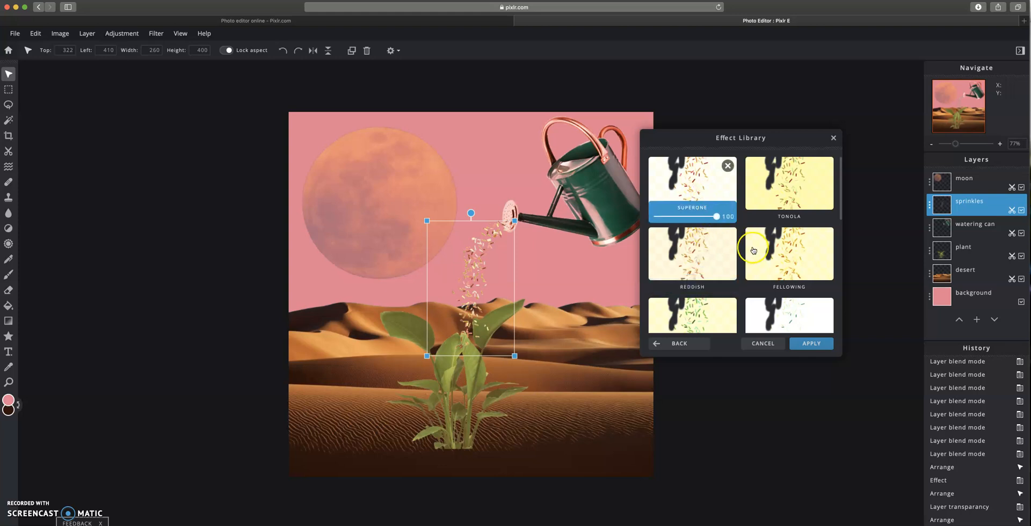
pyautogui.click(790, 263)
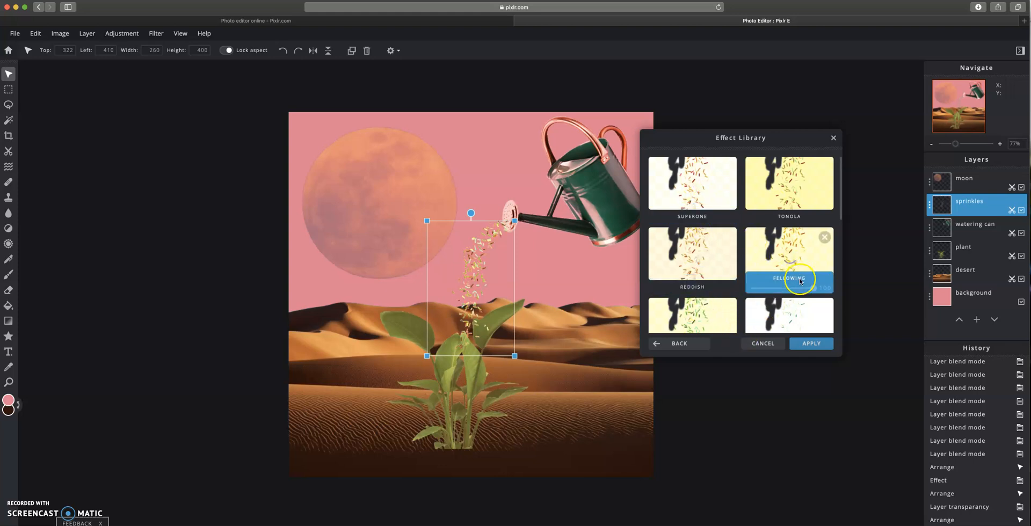
pyautogui.click(799, 316)
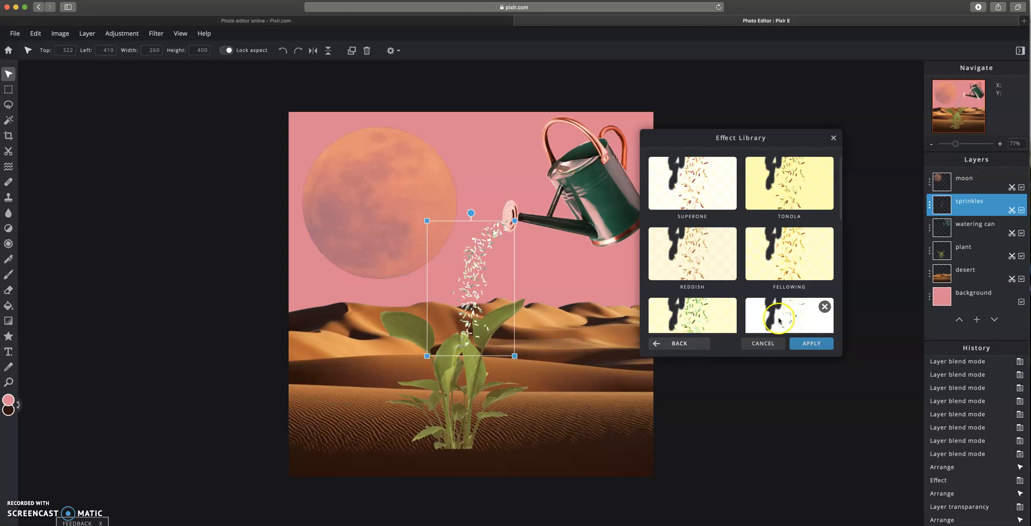
pyautogui.scroll(-5, 820, 266)
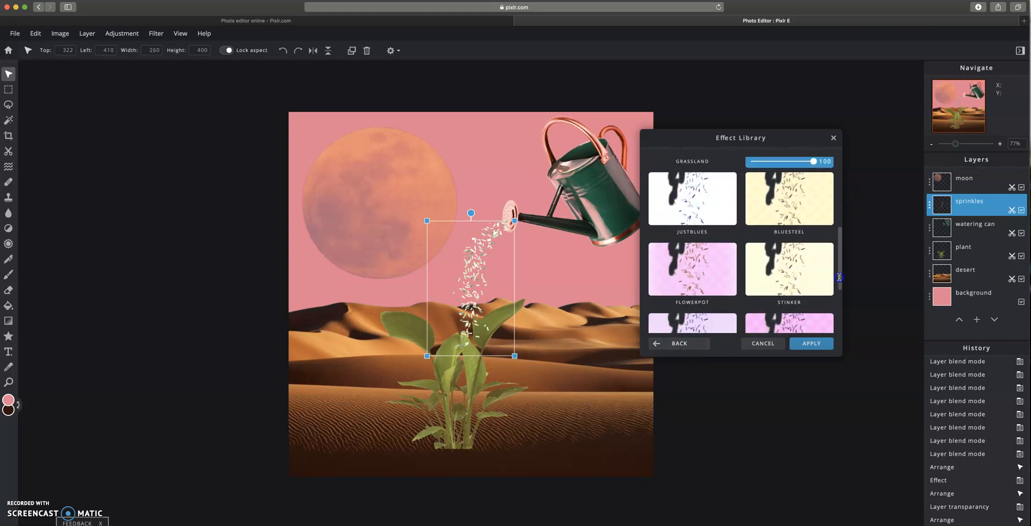
pyautogui.click(723, 263)
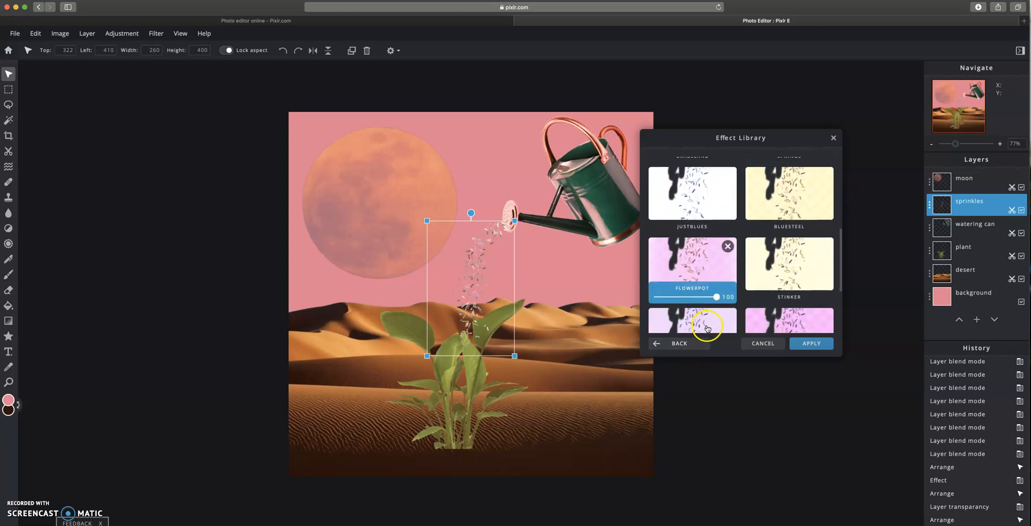
pyautogui.click(790, 264)
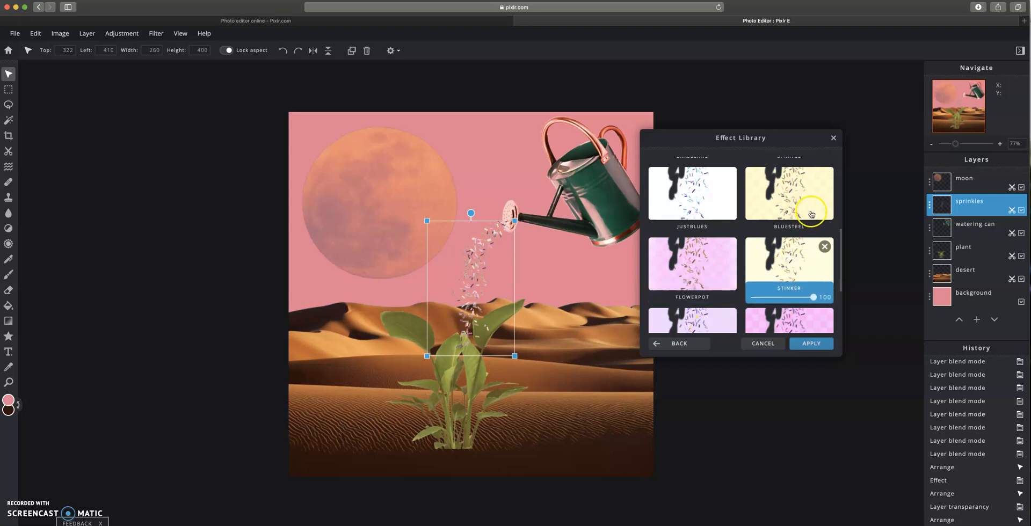
pyautogui.click(812, 344)
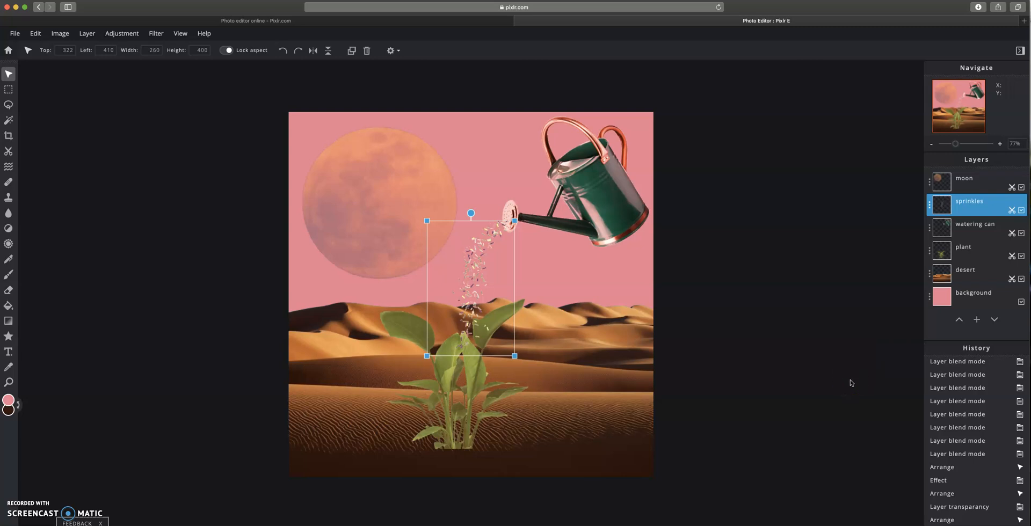
# - Try Lighten, Hard-light and Exclusion blend modes on the desert layer, returning it to None
pyautogui.click(966, 278)
pyautogui.click(930, 277)
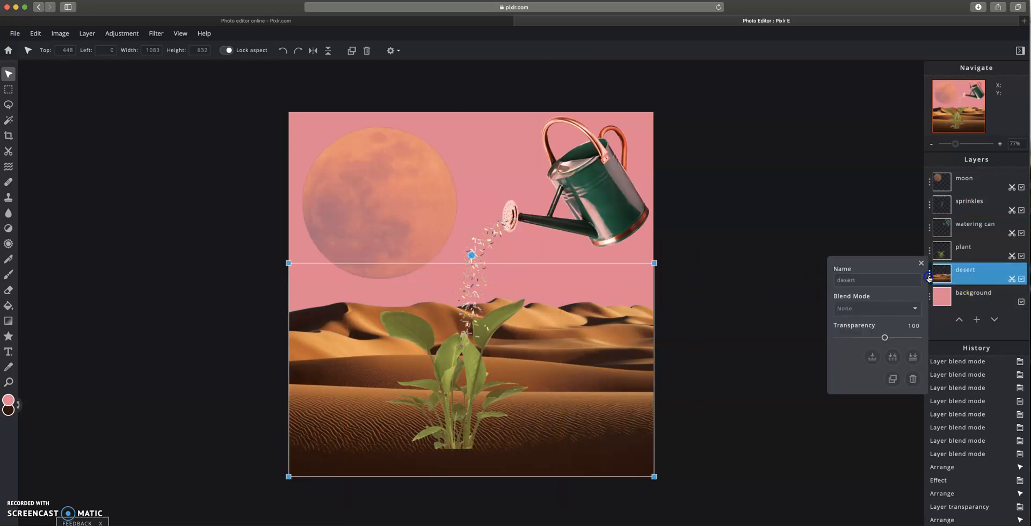
pyautogui.click(877, 320)
pyautogui.click(873, 317)
pyautogui.click(867, 310)
pyautogui.click(864, 326)
pyautogui.click(866, 311)
pyautogui.click(863, 326)
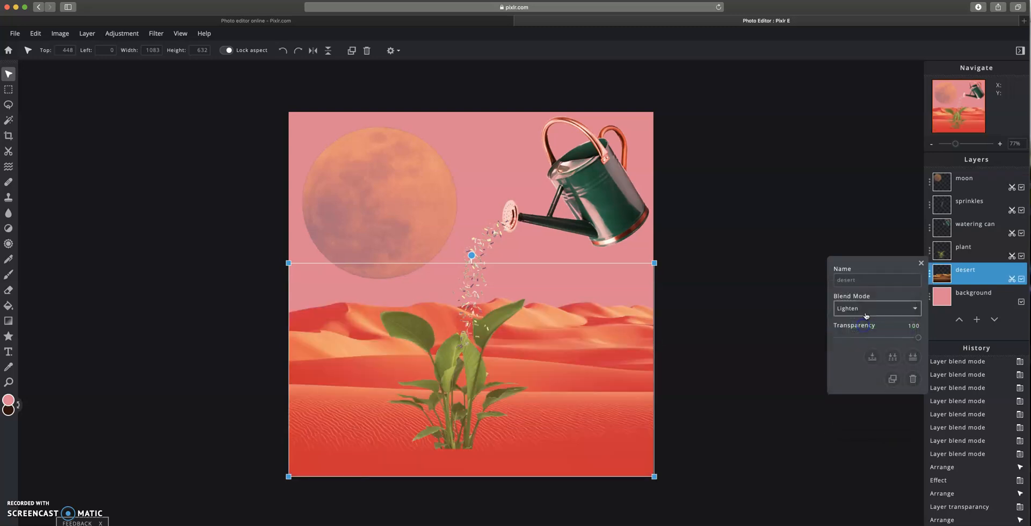
pyautogui.click(866, 316)
pyautogui.click(866, 321)
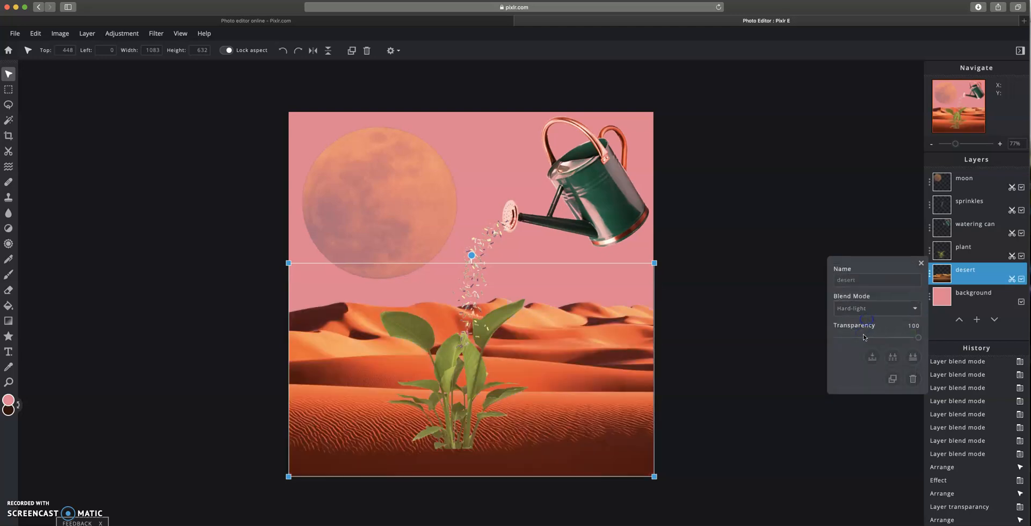
pyautogui.click(863, 317)
pyautogui.click(861, 331)
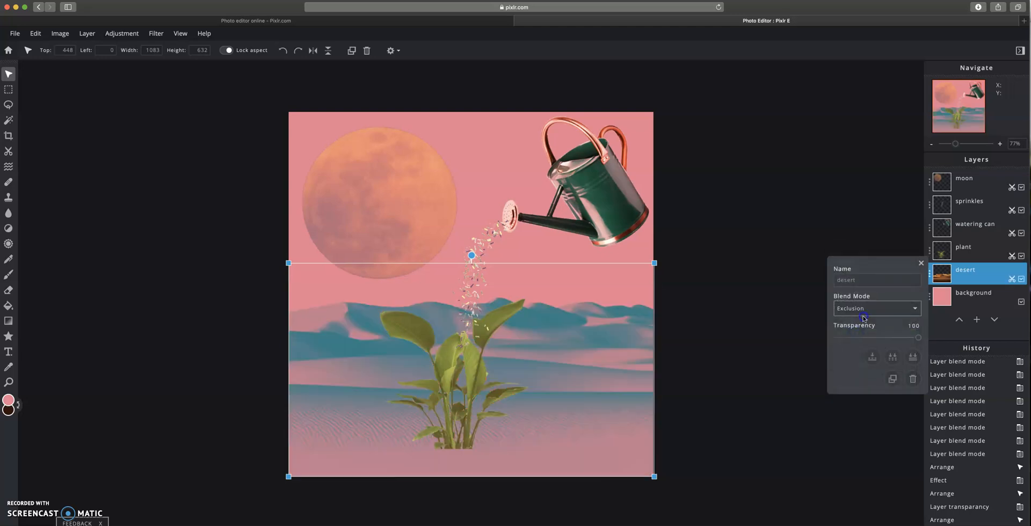
pyautogui.click(863, 316)
pyautogui.click(856, 223)
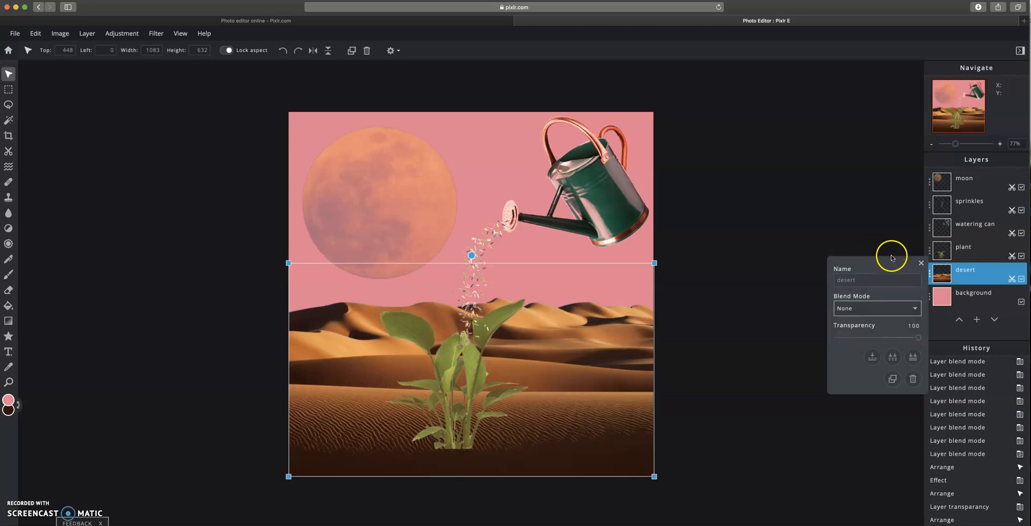
pyautogui.click(922, 264)
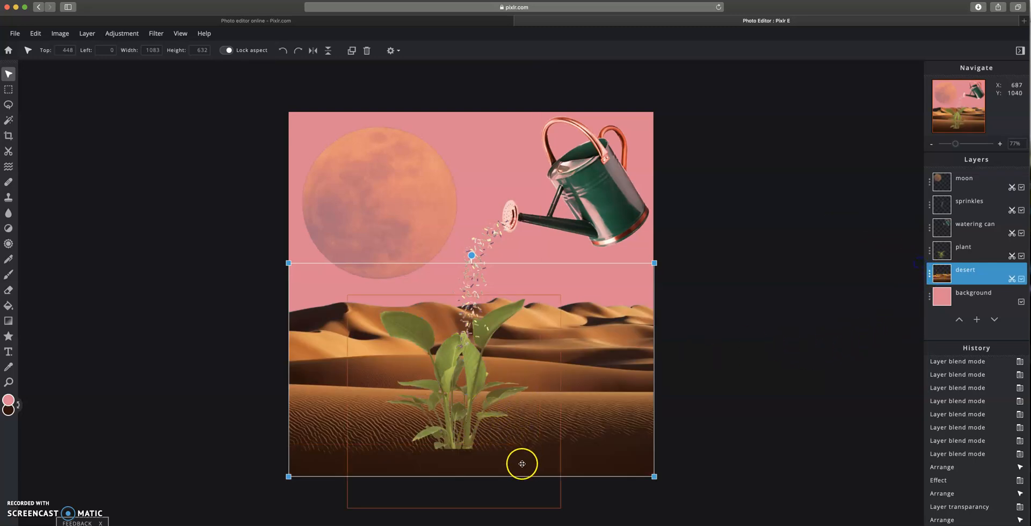
# - Resize the plant to about 570 px square and move it lower onto the dunes
pyautogui.click(464, 389)
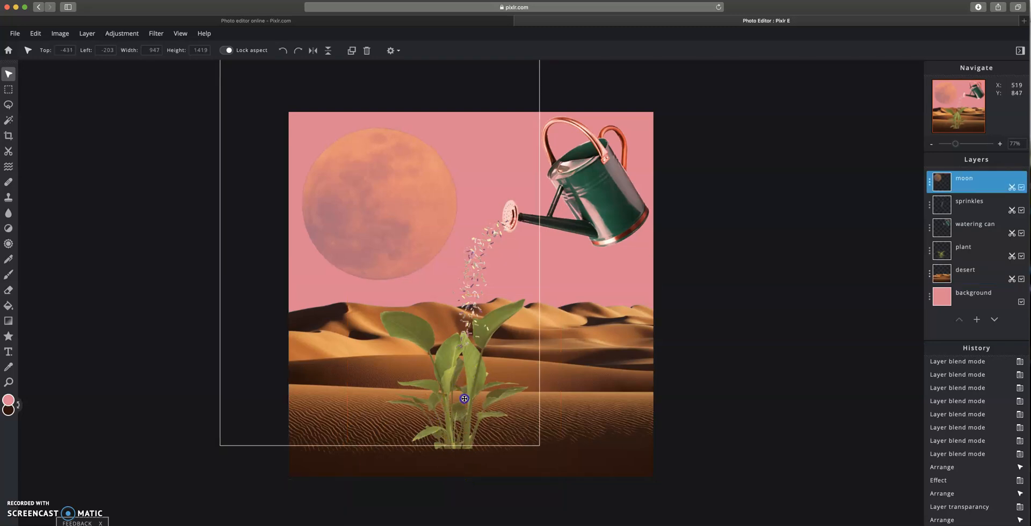
pyautogui.moveTo(464, 454); pyautogui.dragTo(469, 481)
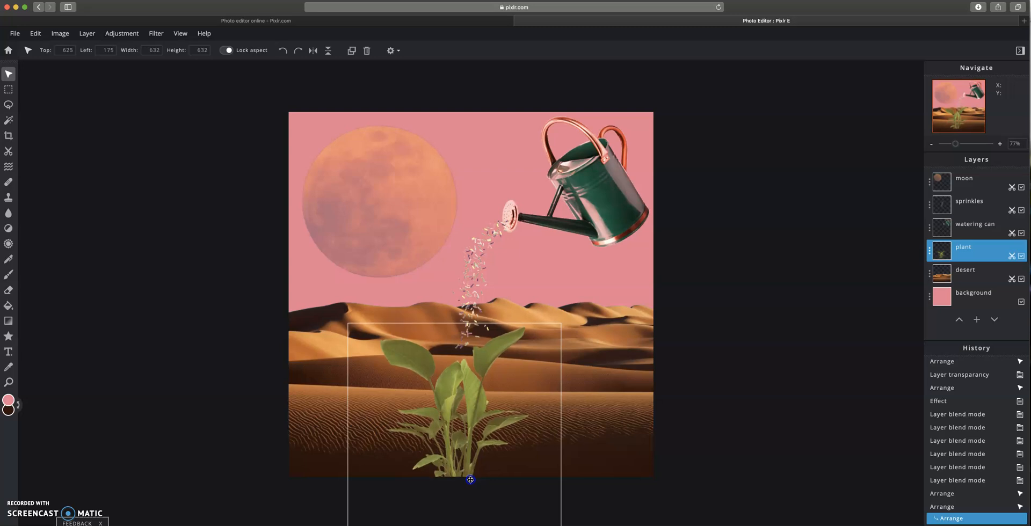
pyautogui.moveTo(560, 324)
pyautogui.mouseDown()
pyautogui.moveTo(582, 303)
pyautogui.moveTo(554, 336)
pyautogui.mouseUp()
pyautogui.moveTo(487, 446); pyautogui.dragTo(497, 405)
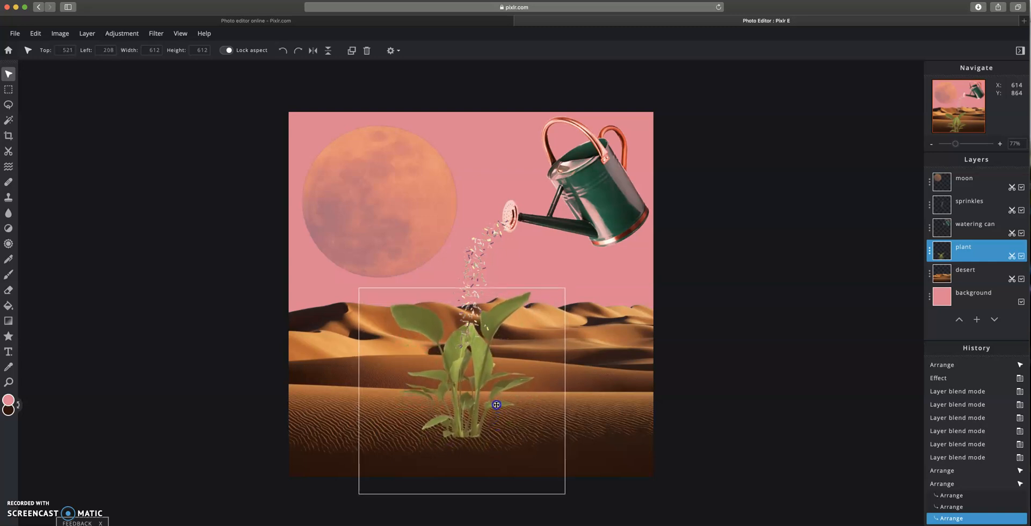
pyautogui.moveTo(359, 495); pyautogui.dragTo(376, 484)
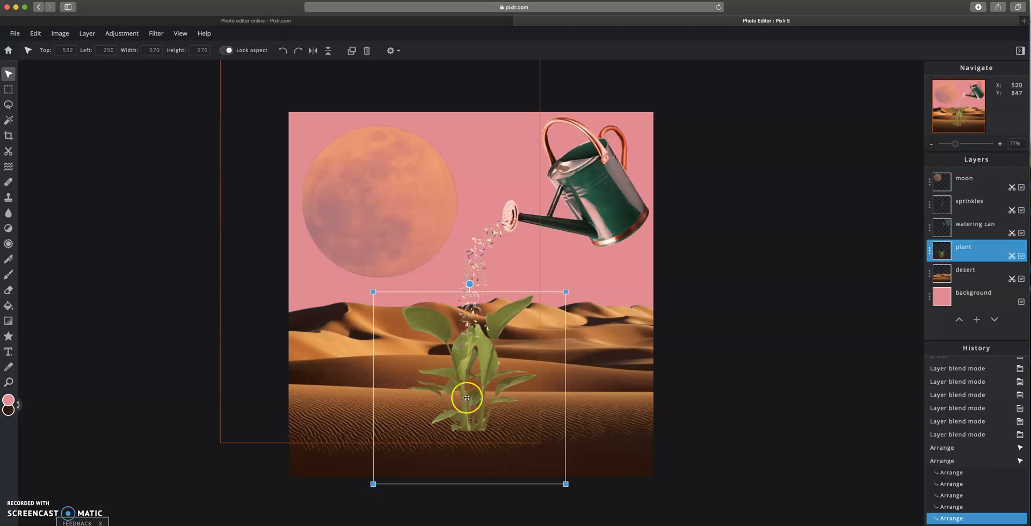
pyautogui.moveTo(477, 396); pyautogui.dragTo(469, 403)
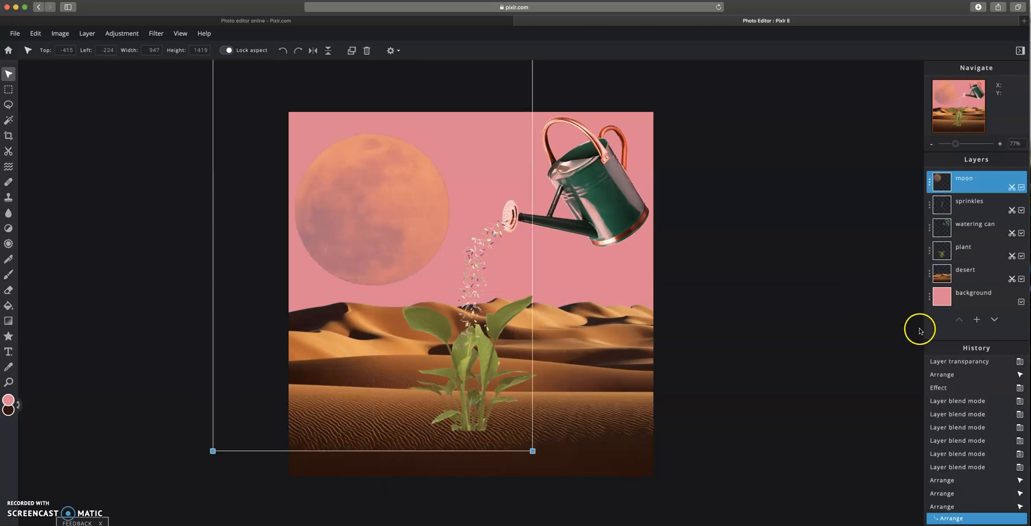
pyautogui.click(949, 495)
pyautogui.moveTo(514, 464); pyautogui.dragTo(514, 468)
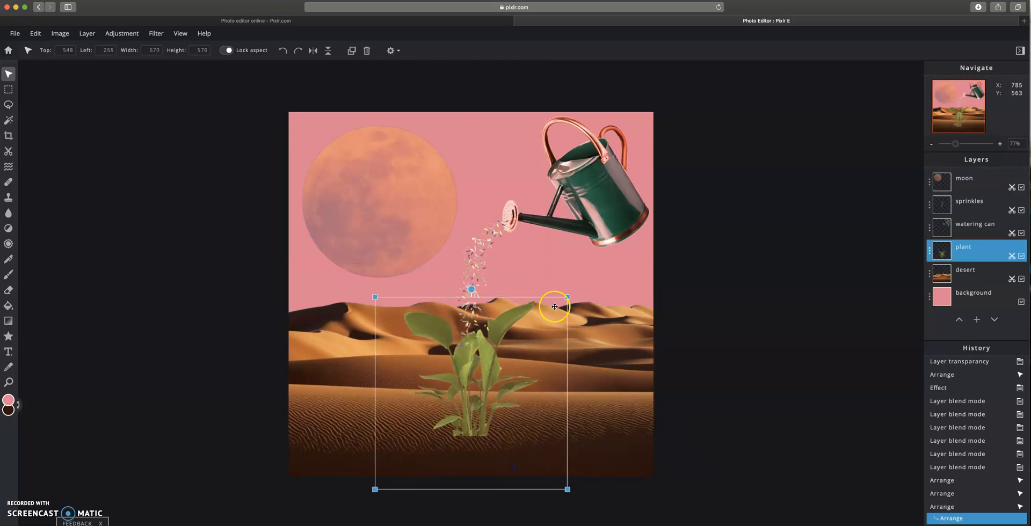
# - Add an empty layer and place it directly above the desert layer
pyautogui.click(977, 320)
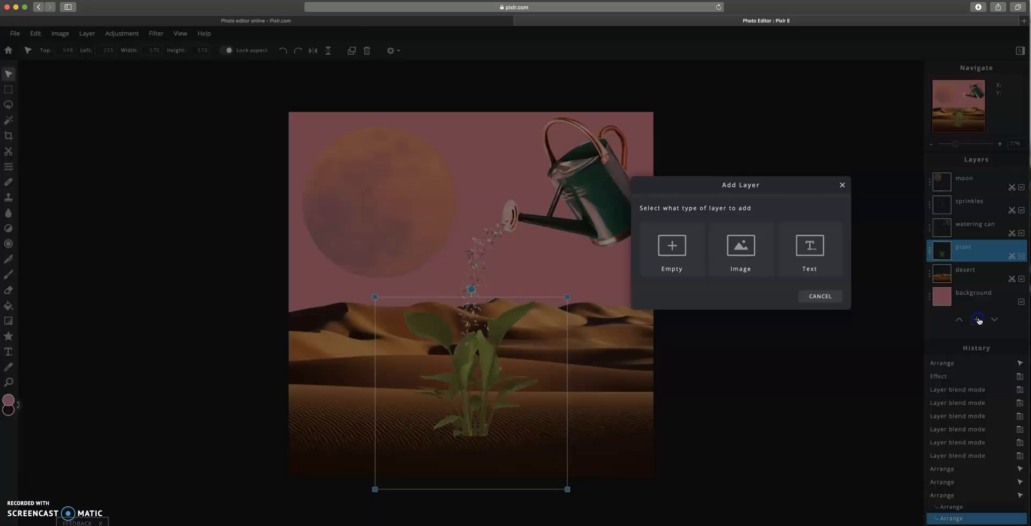
pyautogui.click(697, 272)
pyautogui.moveTo(972, 179); pyautogui.dragTo(957, 278)
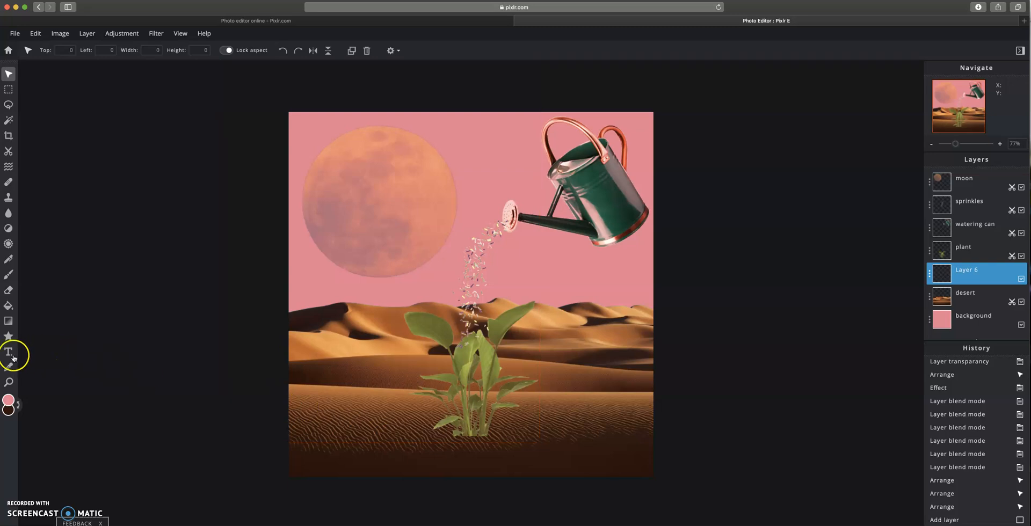
# - Set up the Brush tool with a dark brown foreground, size 135 px and softness 95%
pyautogui.click(8, 277)
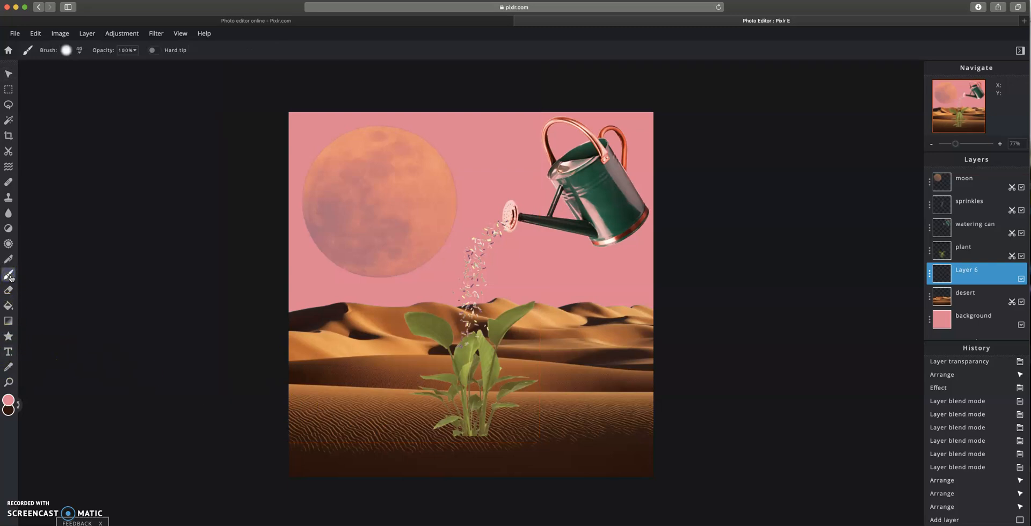
pyautogui.click(9, 411)
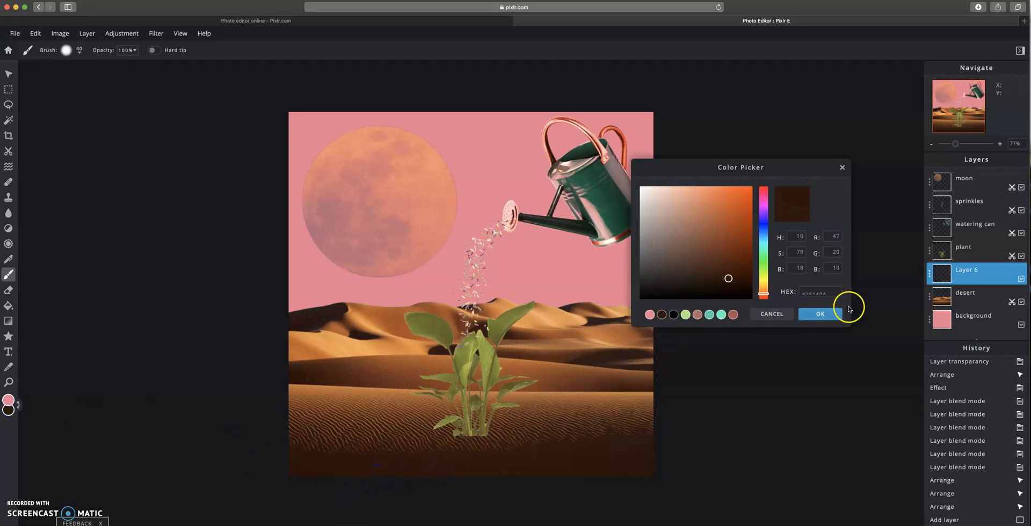
pyautogui.click(822, 316)
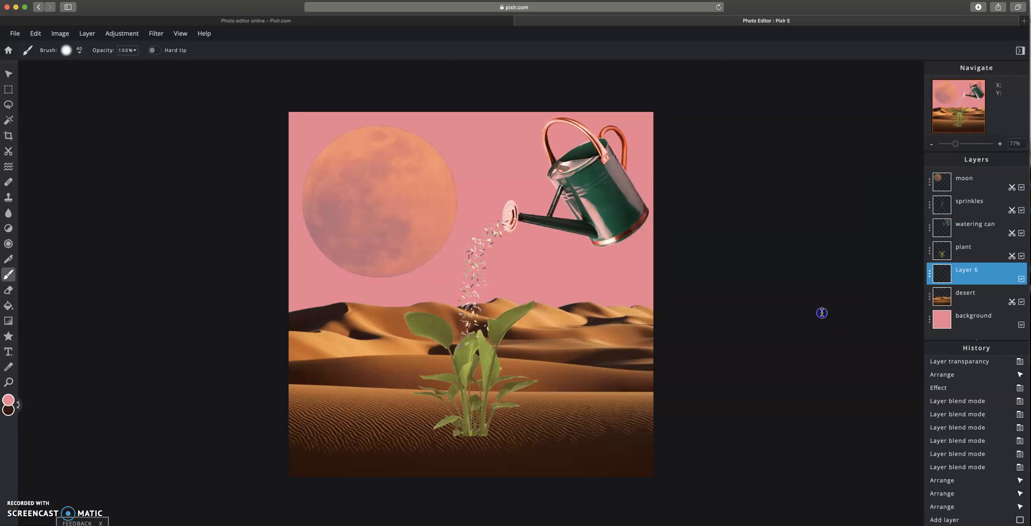
pyautogui.click(16, 404)
pyautogui.click(78, 55)
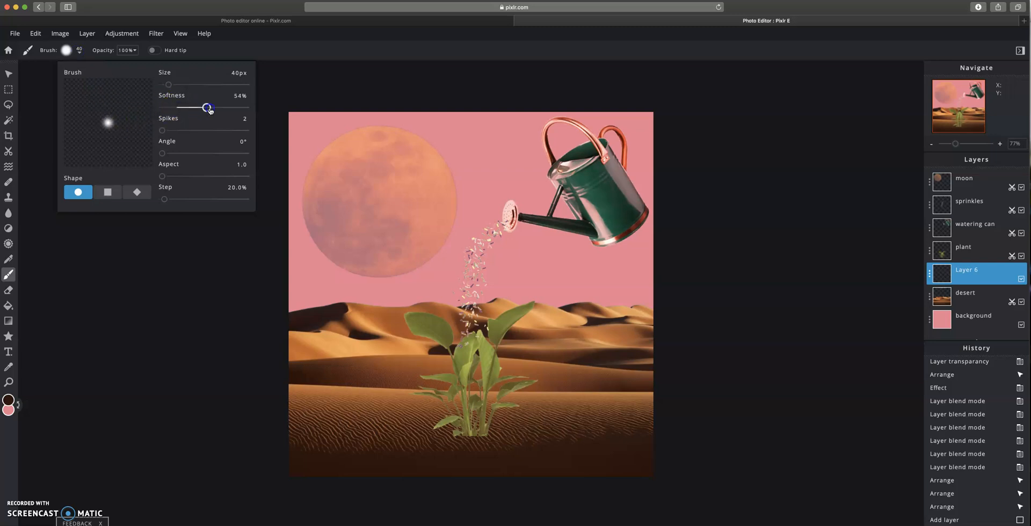
pyautogui.moveTo(167, 86); pyautogui.dragTo(188, 88)
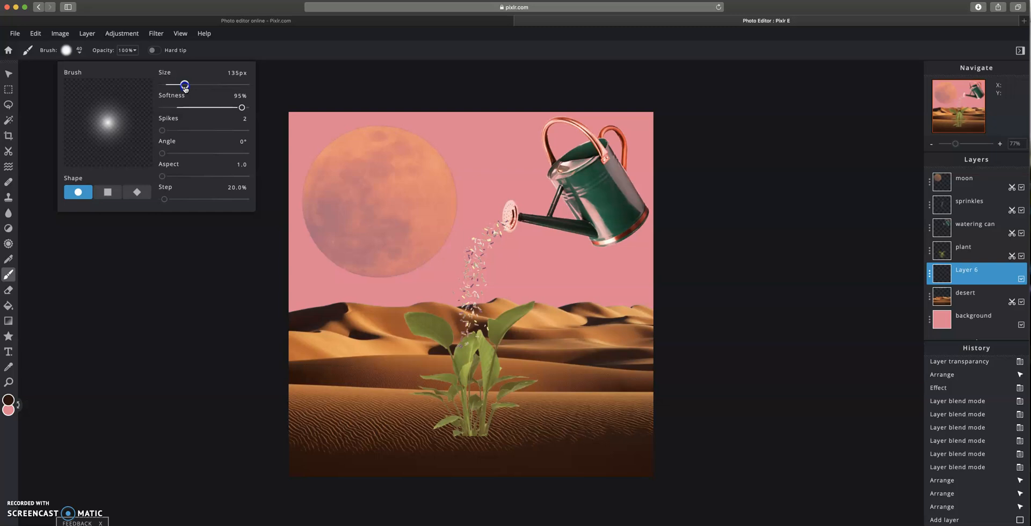
# - Paint a soft dark shadow under the plant on the new layer, then move that layer above the plant
pyautogui.click(468, 445)
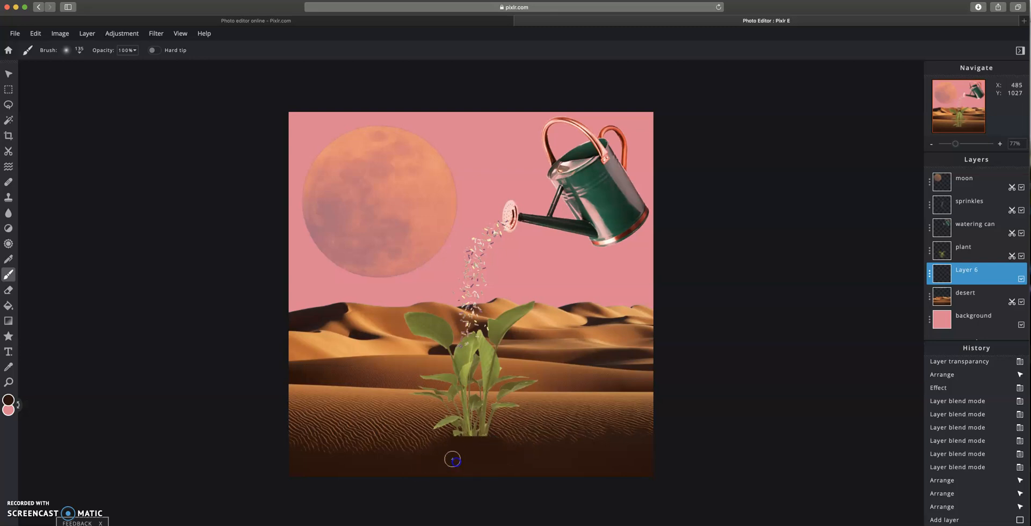
pyautogui.moveTo(487, 474)
pyautogui.mouseDown()
pyautogui.moveTo(538, 475)
pyautogui.moveTo(502, 440)
pyautogui.mouseUp()
pyautogui.click(517, 436)
pyautogui.click(525, 438)
pyautogui.click(495, 433)
pyautogui.click(524, 448)
pyautogui.click(438, 440)
pyautogui.click(441, 436)
pyautogui.click(457, 434)
pyautogui.click(417, 442)
pyautogui.click(407, 452)
pyautogui.click(403, 443)
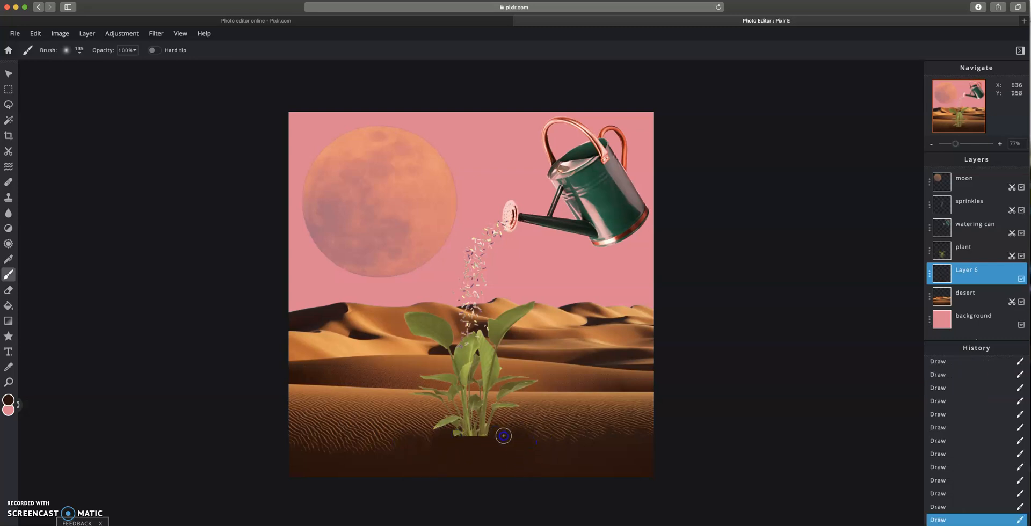
pyautogui.moveTo(1016, 270); pyautogui.dragTo(969, 250)
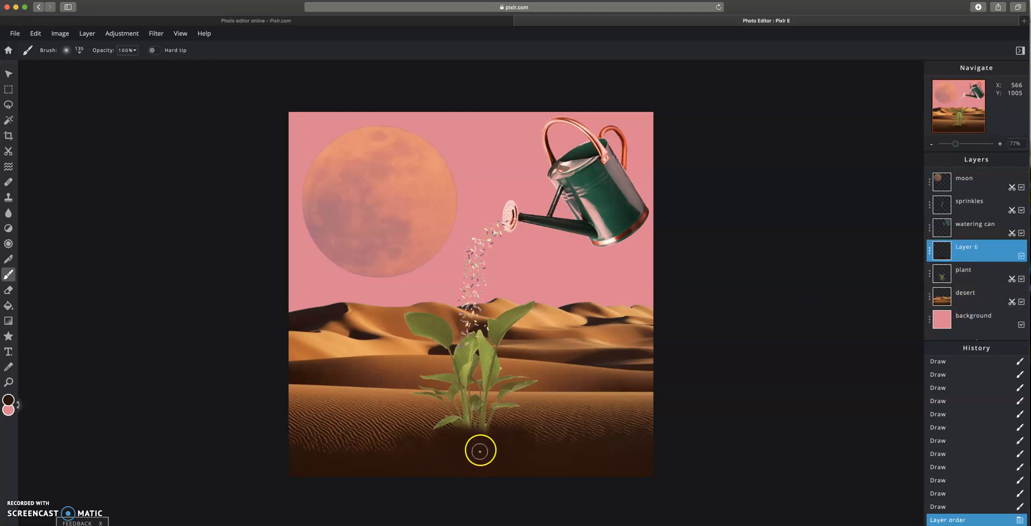
# - Nudge the painted shadow slightly lower with the Move tool
pyautogui.click(9, 74)
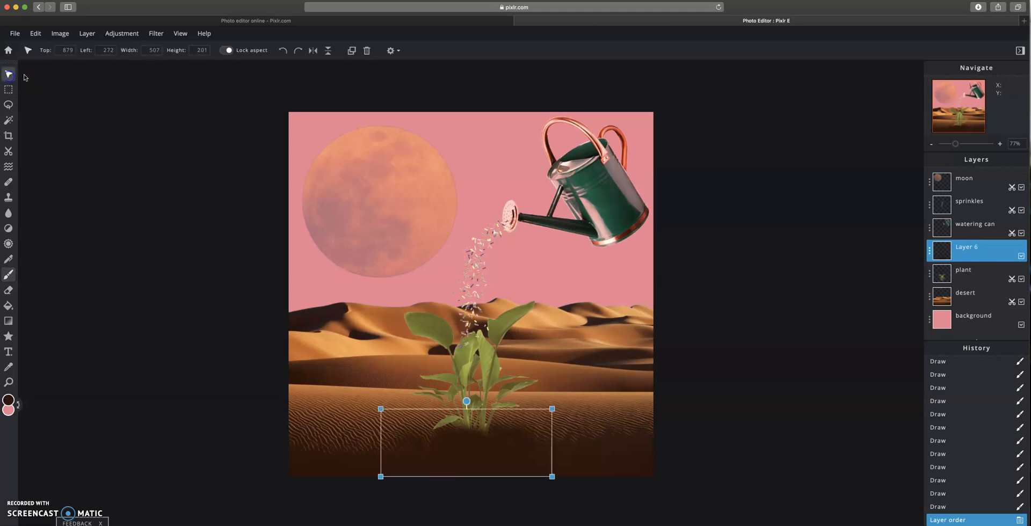
pyautogui.moveTo(472, 455); pyautogui.dragTo(473, 458)
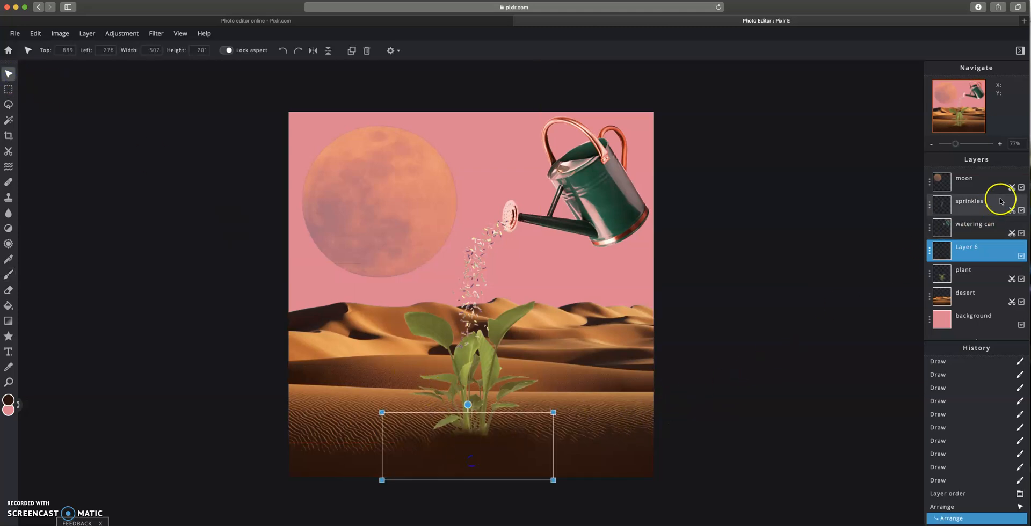
# - Rename Layer 6 to shadow and set its transparency to 87
pyautogui.click(931, 252)
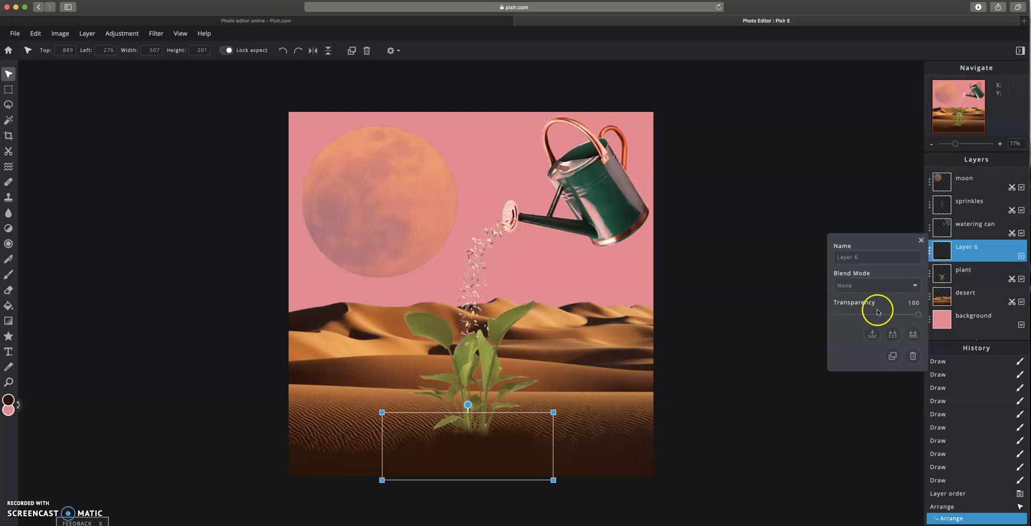
pyautogui.moveTo(886, 318); pyautogui.dragTo(887, 318)
pyautogui.moveTo(911, 316); pyautogui.dragTo(912, 316)
pyautogui.click(881, 258)
pyautogui.moveTo(881, 259); pyautogui.dragTo(815, 254)
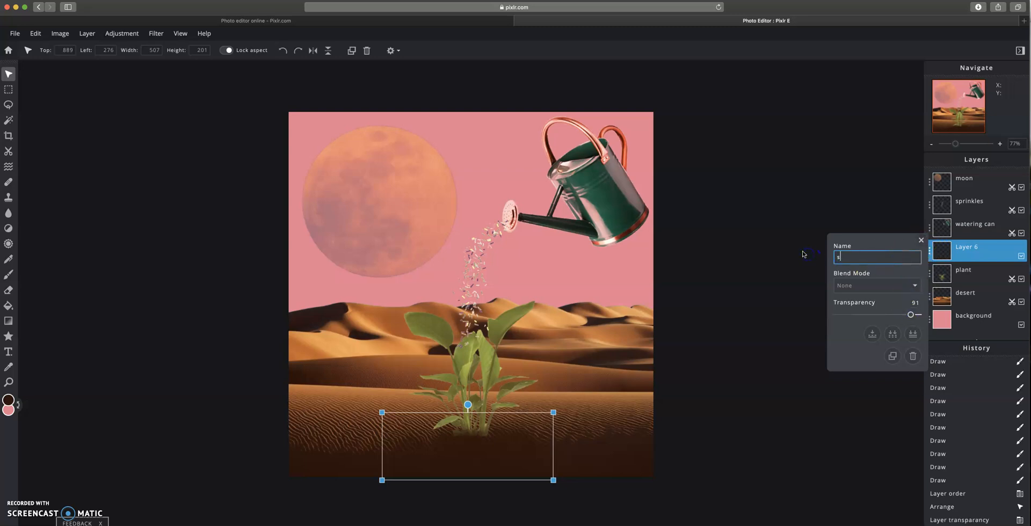
pyautogui.write('shadow')
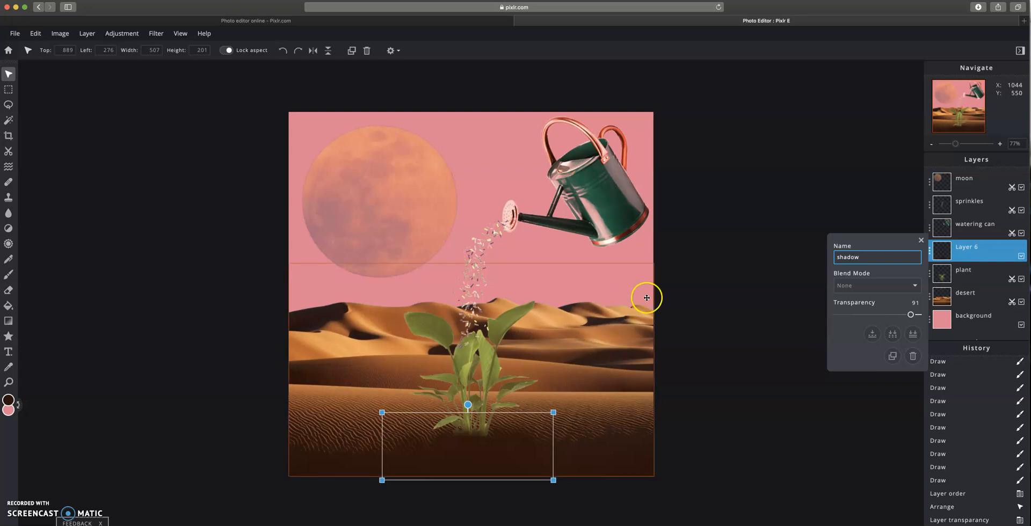
pyautogui.click(695, 312)
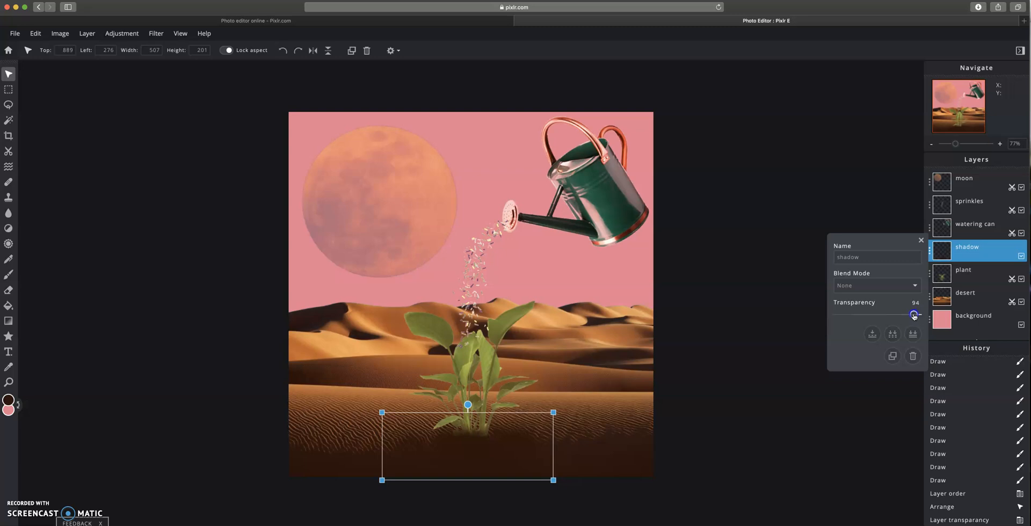
pyautogui.click(923, 245)
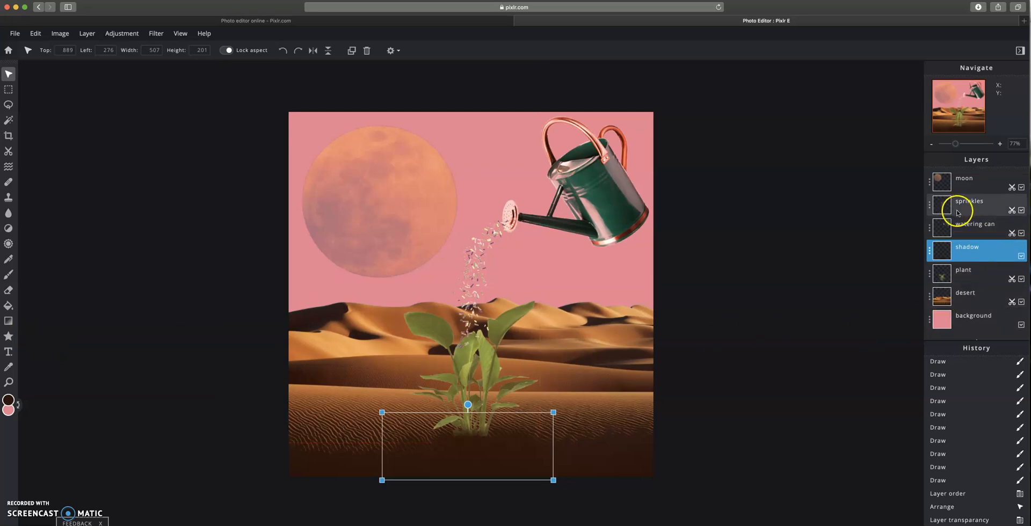
# - Zoom in closely on the base of the plant
pyautogui.click(9, 382)
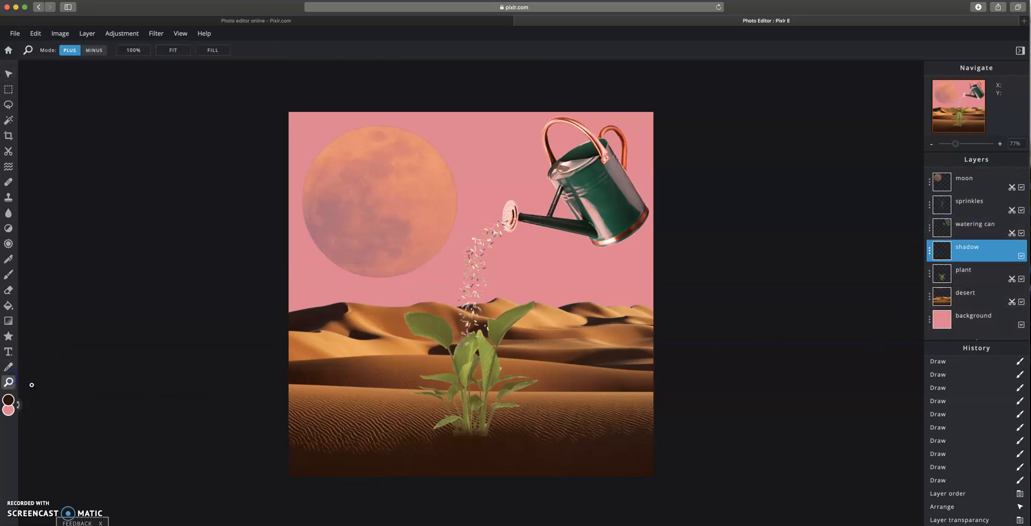
pyautogui.click(455, 437)
pyautogui.click(489, 456)
pyautogui.click(482, 504)
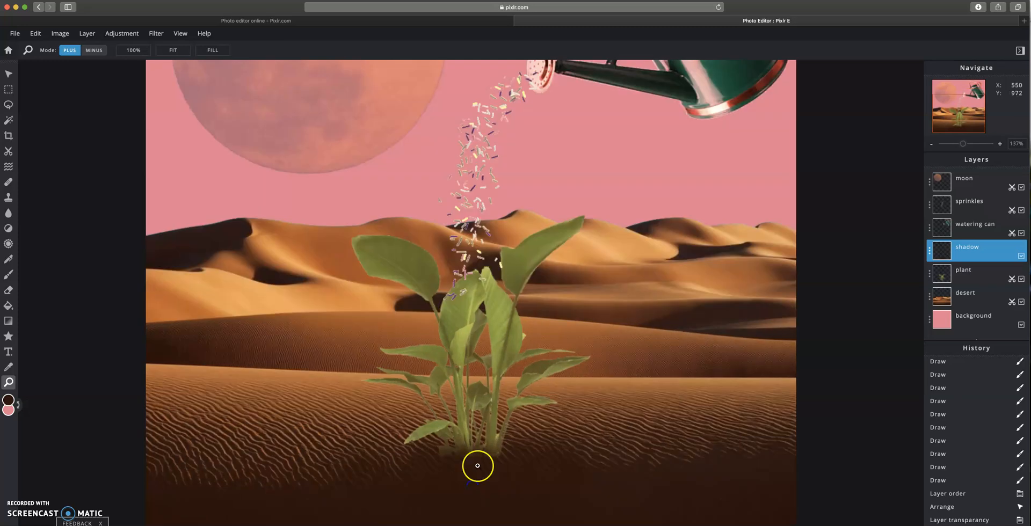
pyautogui.click(478, 466)
pyautogui.click(480, 462)
pyautogui.click(482, 461)
pyautogui.click(482, 461)
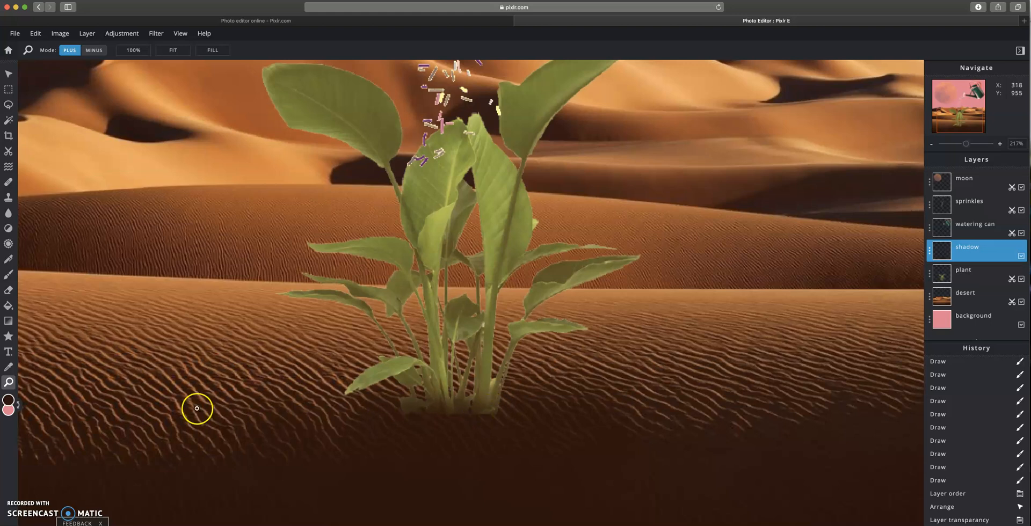
# - Set up the Eraser with 100% softness, a 91 px size and 83% opacity
pyautogui.click(9, 293)
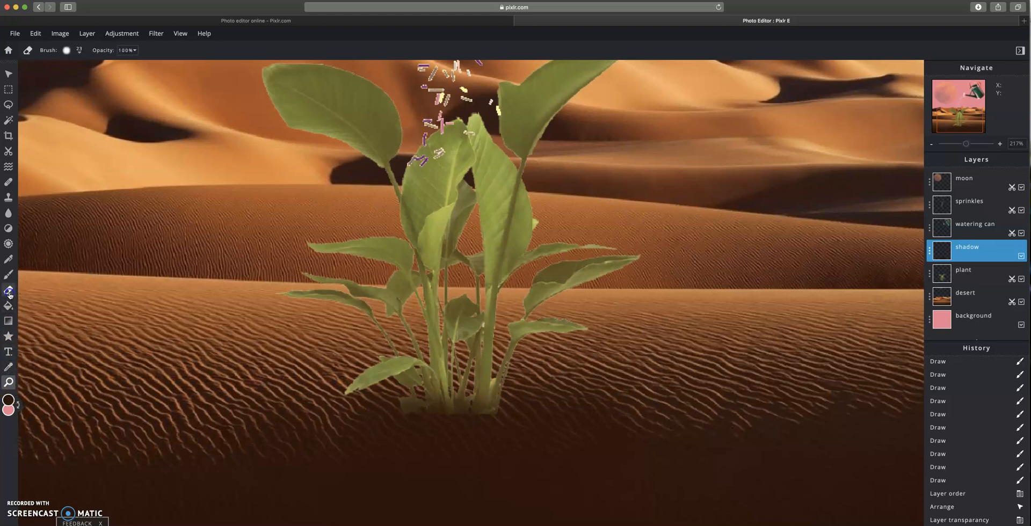
pyautogui.click(79, 51)
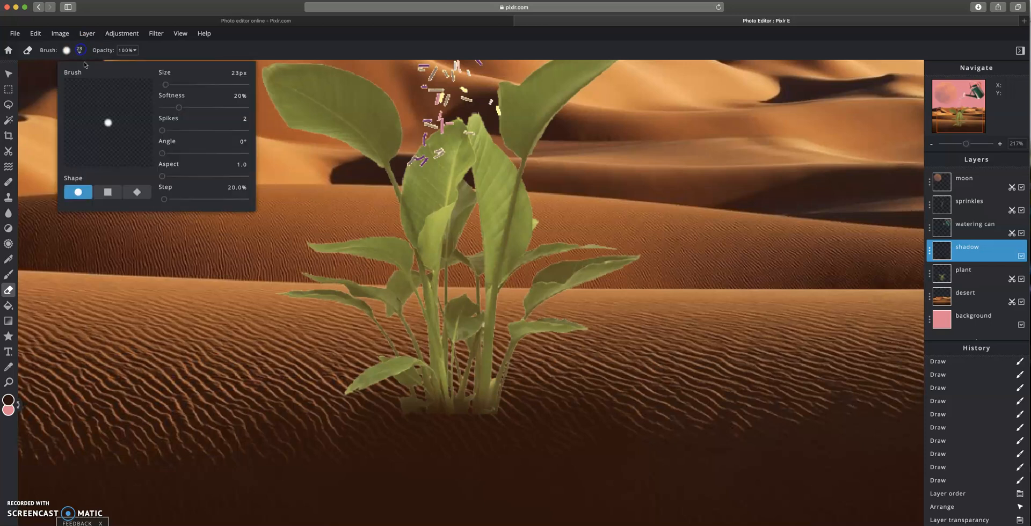
pyautogui.moveTo(164, 108); pyautogui.dragTo(254, 109)
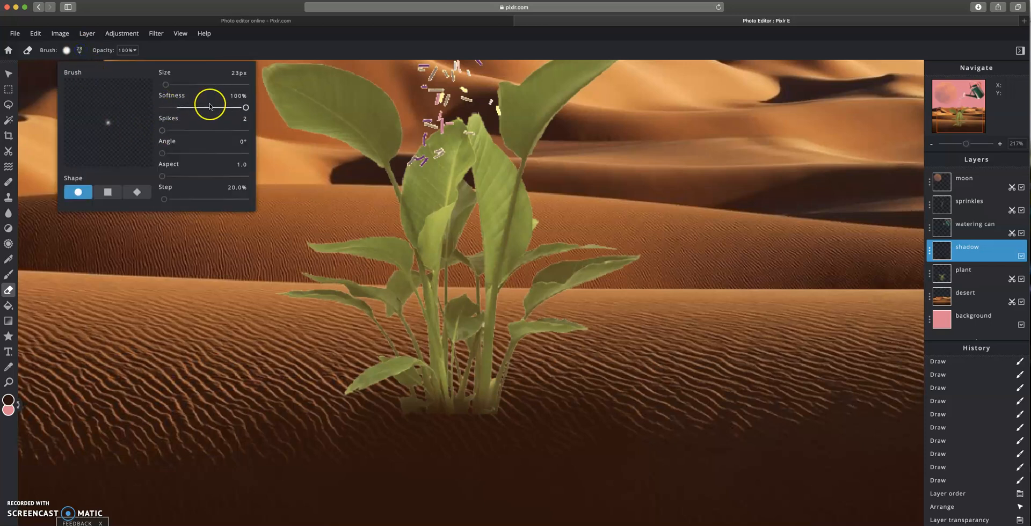
pyautogui.moveTo(173, 90); pyautogui.dragTo(178, 89)
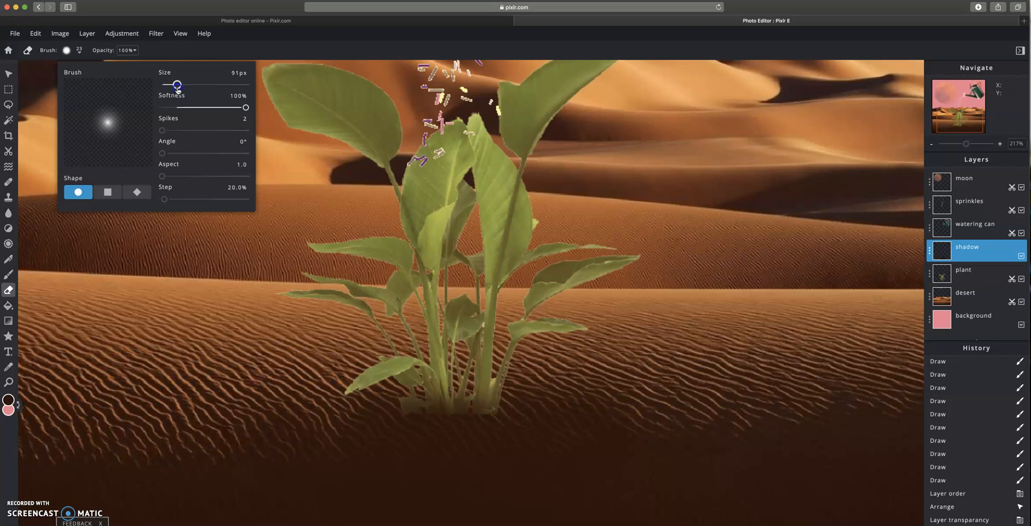
pyautogui.click(127, 50)
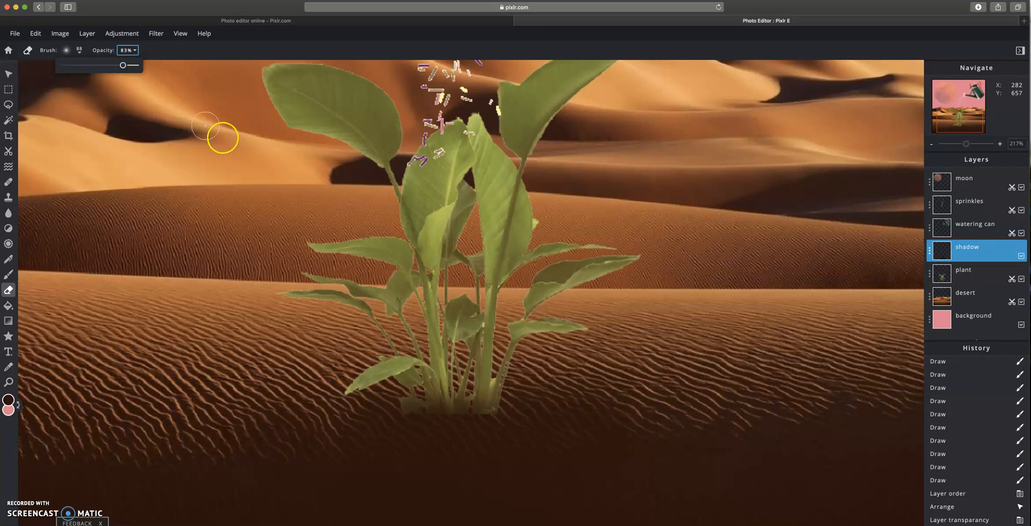
pyautogui.click(493, 420)
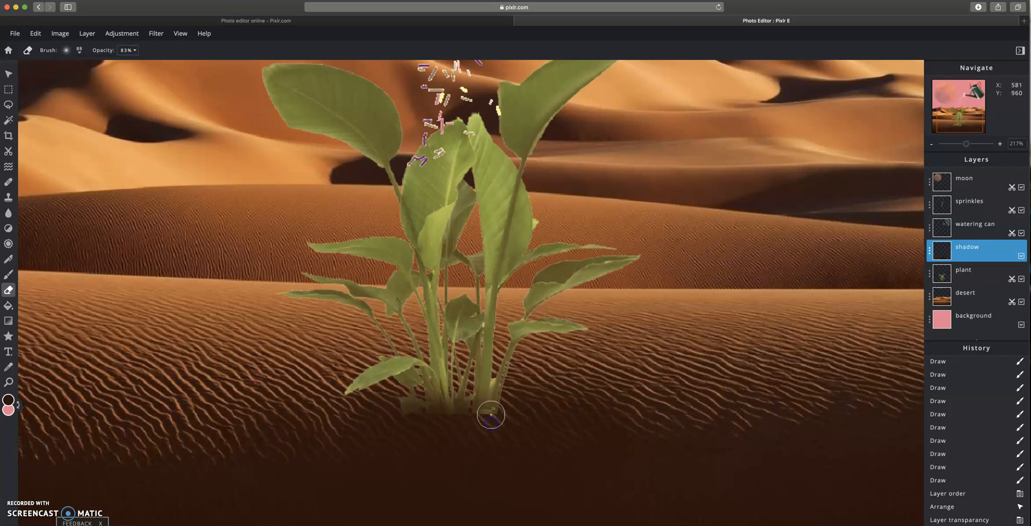
pyautogui.moveTo(491, 415); pyautogui.dragTo(489, 417)
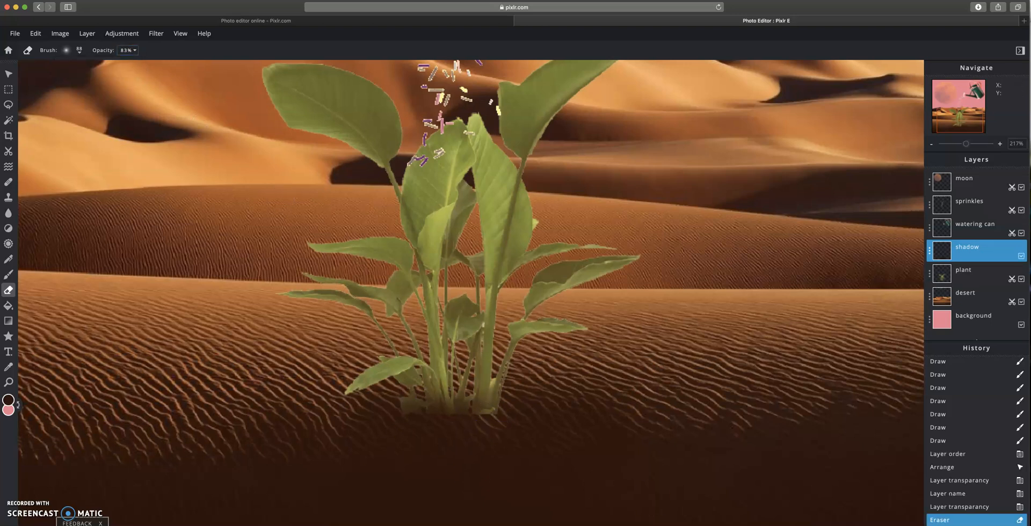
pyautogui.click(983, 506)
# - Erase the bottom edges of the plant on the plant layer so its base blends into the sand
pyautogui.click(978, 278)
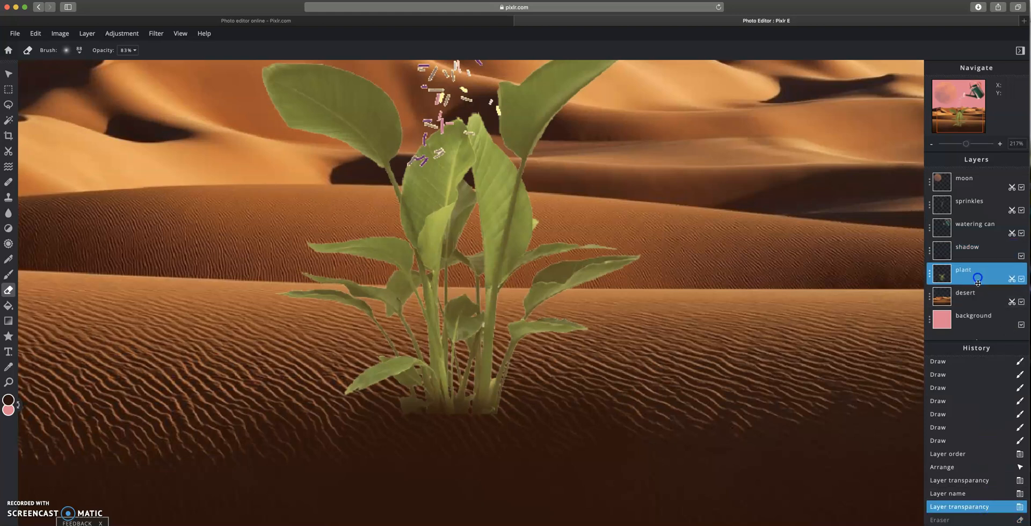
pyautogui.click(436, 421)
pyautogui.click(456, 424)
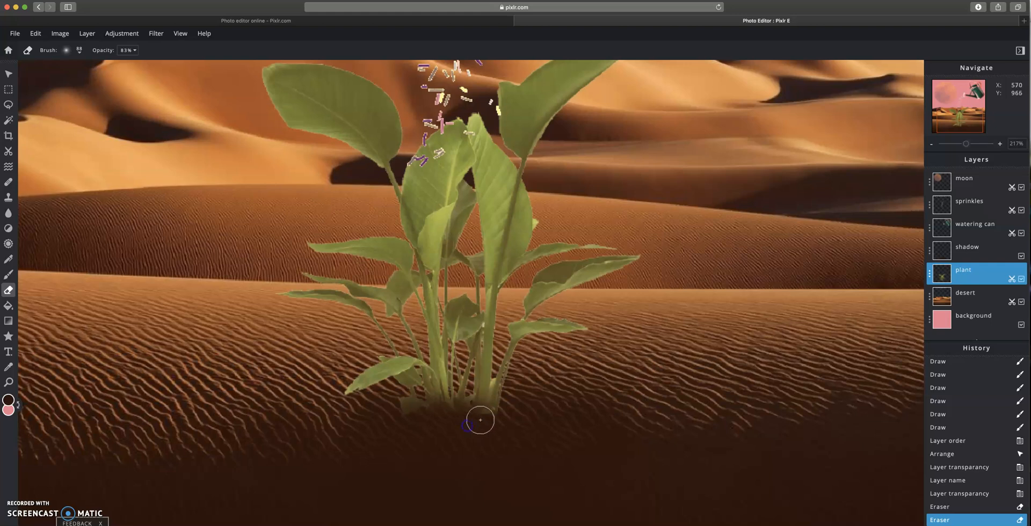
pyautogui.click(497, 423)
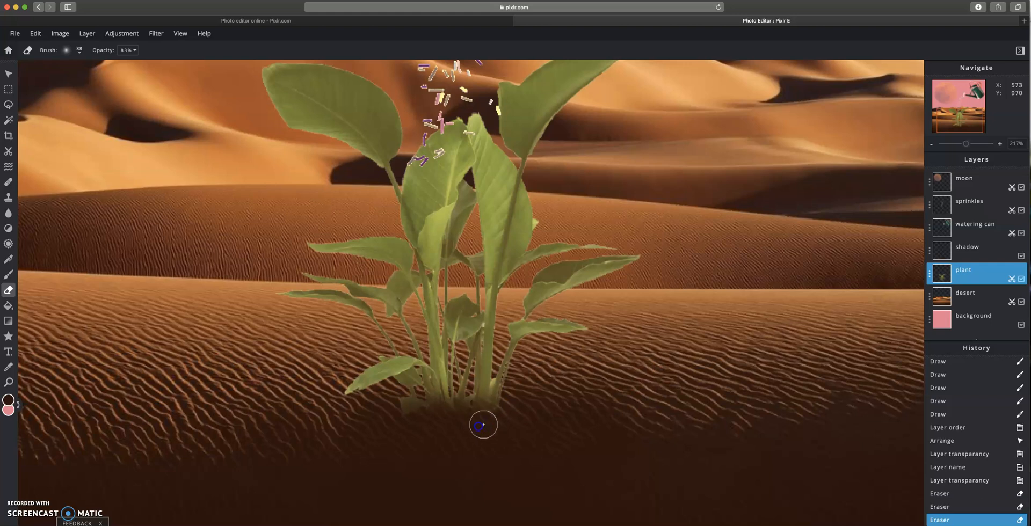
pyautogui.moveTo(446, 437)
pyautogui.mouseDown()
pyautogui.moveTo(505, 420)
pyautogui.moveTo(525, 433)
pyautogui.moveTo(505, 421)
pyautogui.moveTo(482, 435)
pyautogui.moveTo(442, 432)
pyautogui.mouseUp()
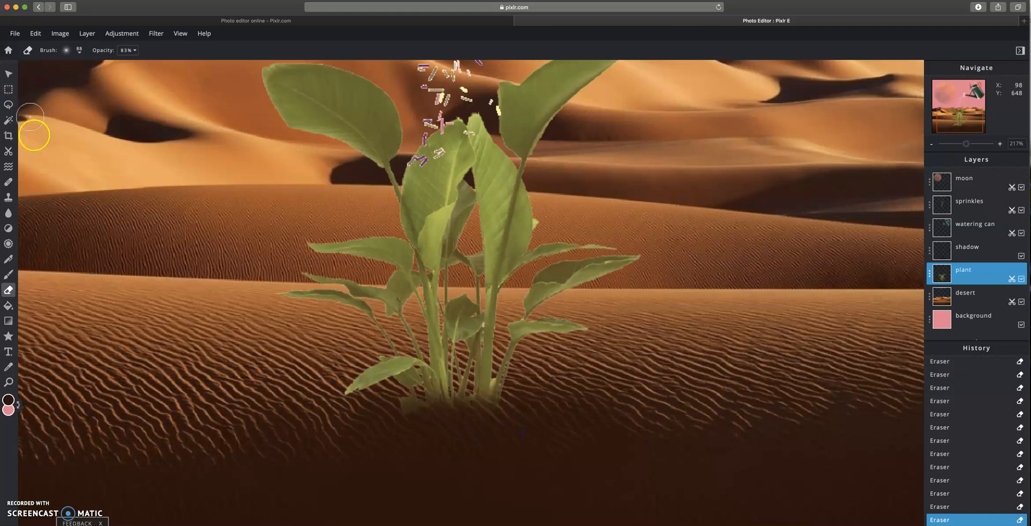
pyautogui.click(8, 385)
pyautogui.click(94, 49)
pyautogui.click(440, 343)
pyautogui.click(475, 295)
pyautogui.click(519, 265)
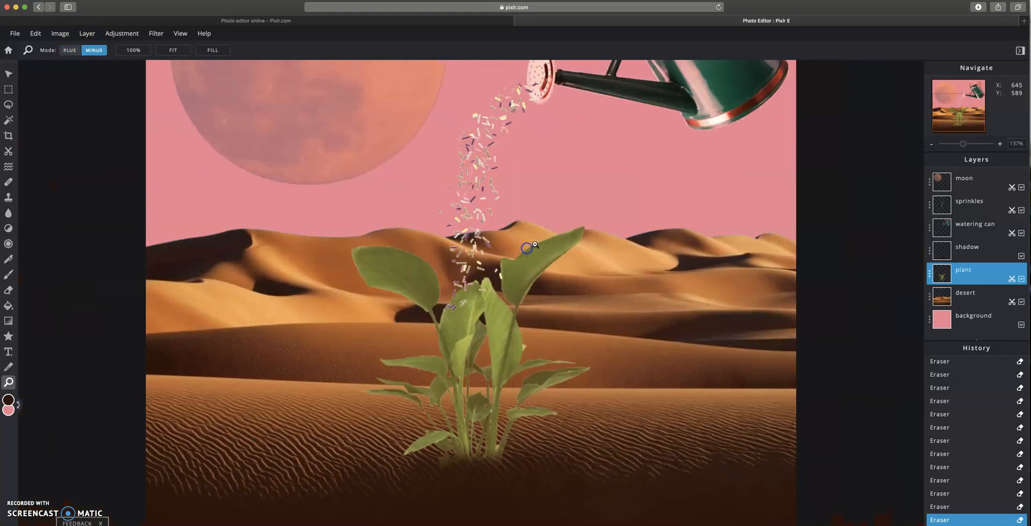
pyautogui.click(542, 245)
pyautogui.click(567, 241)
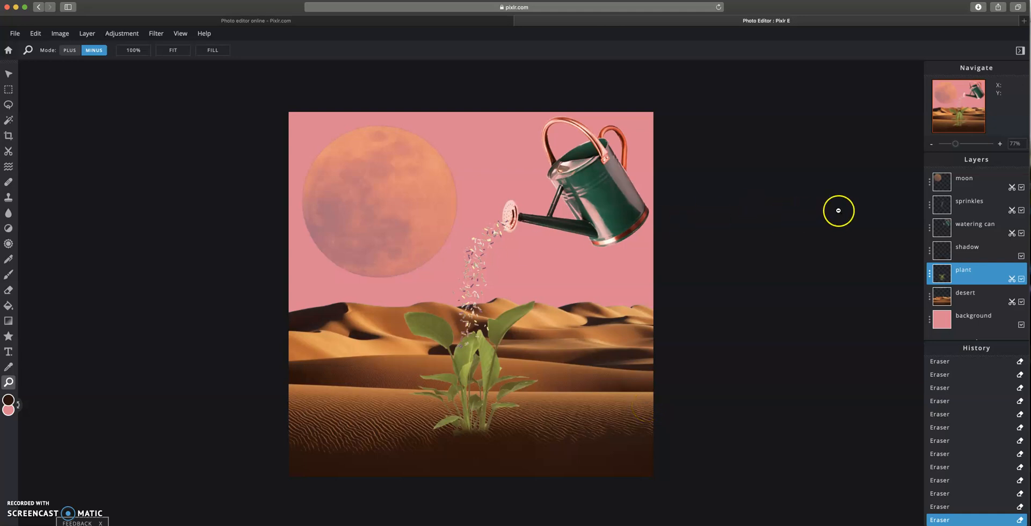
pyautogui.click(8, 69)
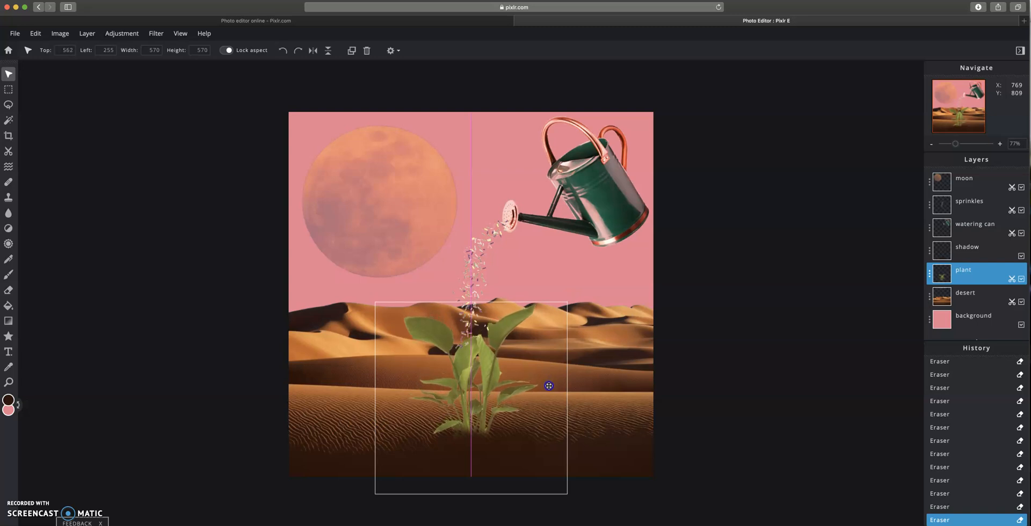
pyautogui.click(967, 249)
pyautogui.moveTo(967, 249); pyautogui.dragTo(970, 271)
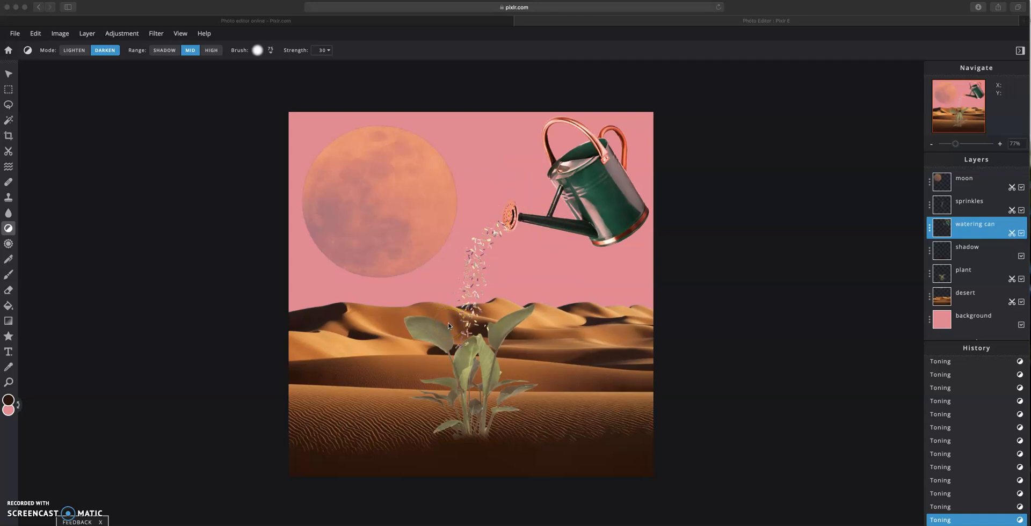
# - Save the composite as a JPG named surreal and download it
pyautogui.click(11, 40)
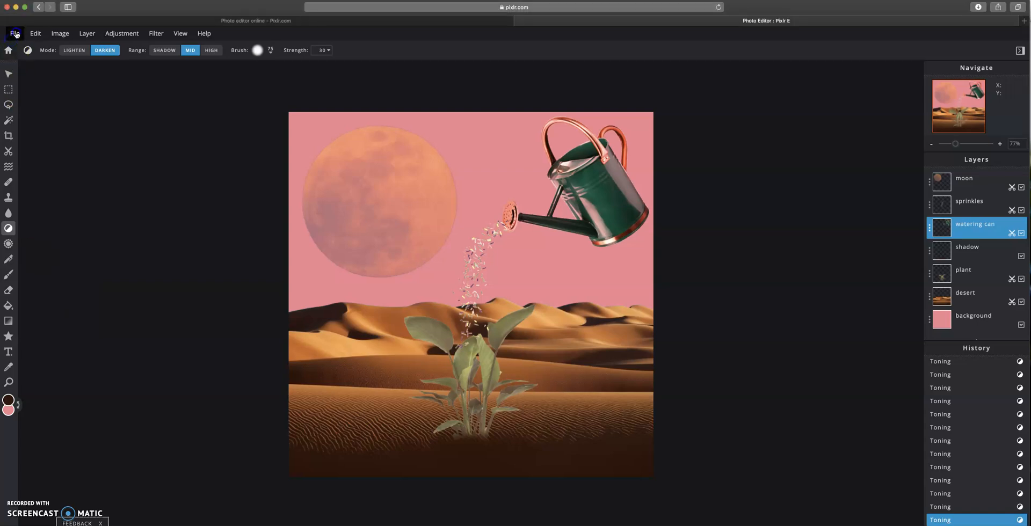
pyautogui.click(15, 34)
pyautogui.click(30, 111)
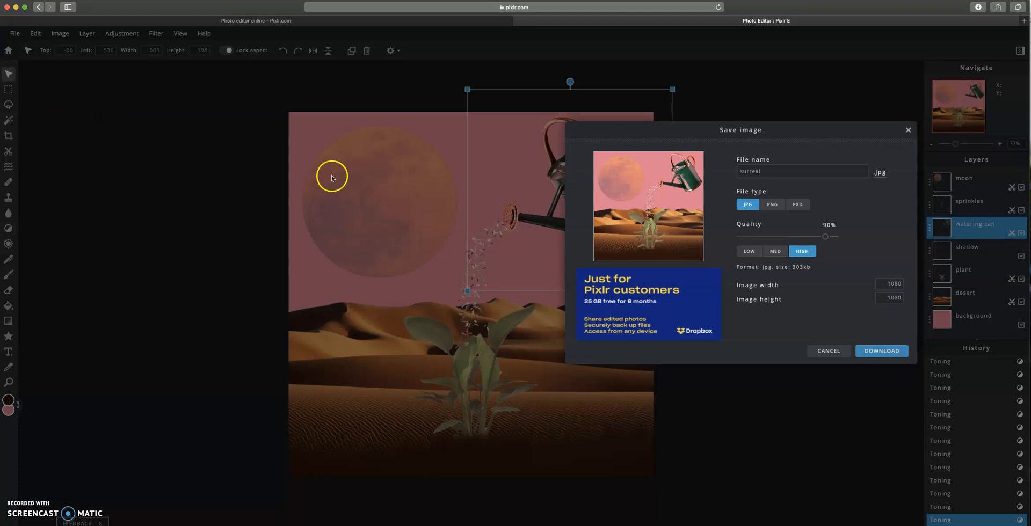
pyautogui.click(796, 169)
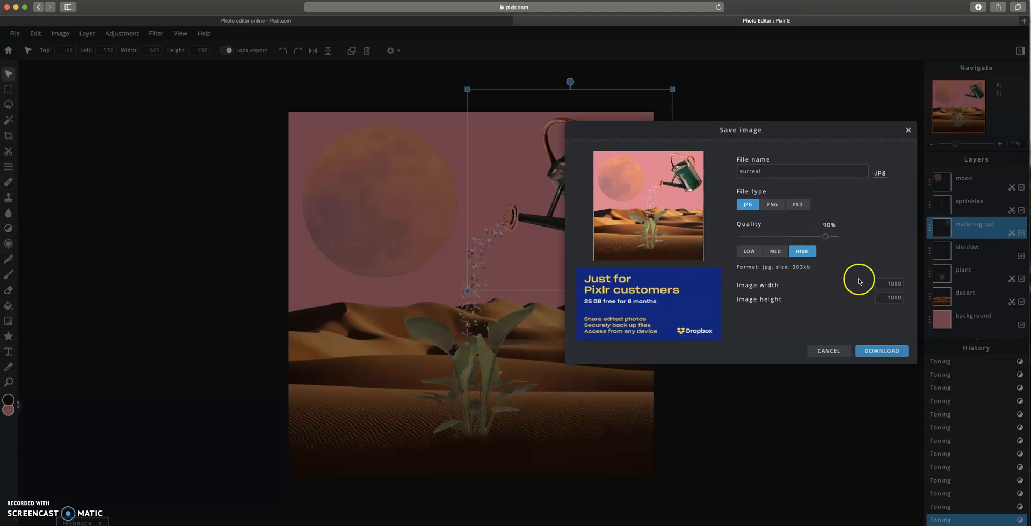
pyautogui.click(870, 352)
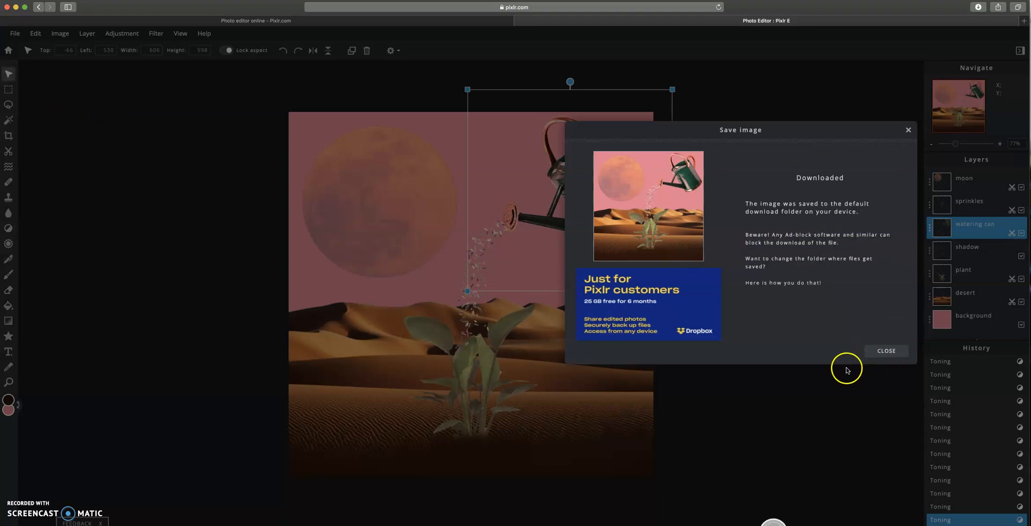